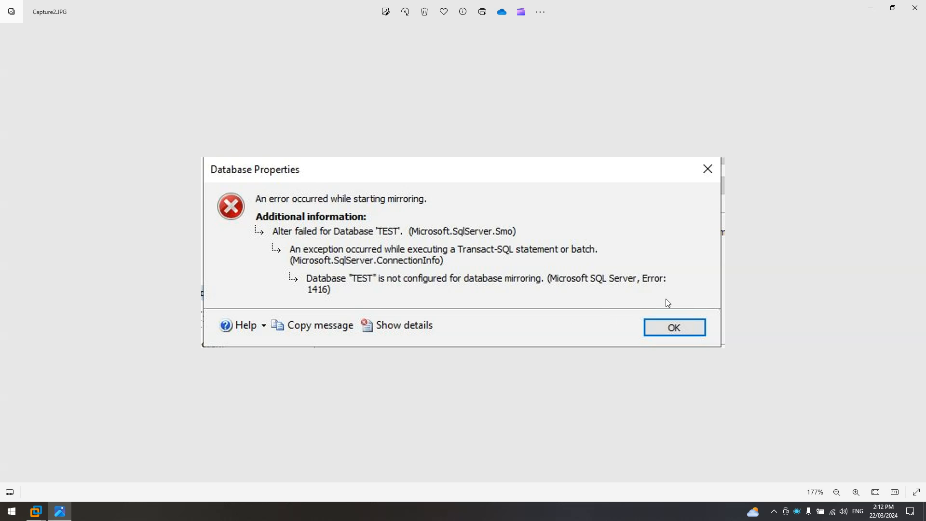
Minimize the Photos window showing the Capture2.JPG error 1416 screenshot.
left_click(871, 8)
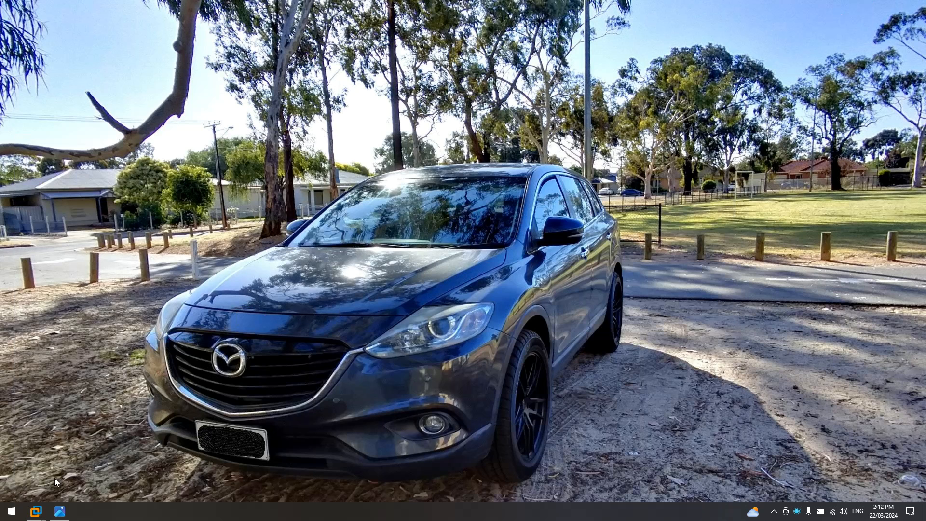
Bring up the NODE1 virtual machine and select the TEST database in its Object Explorer.
mouse_move(38, 516)
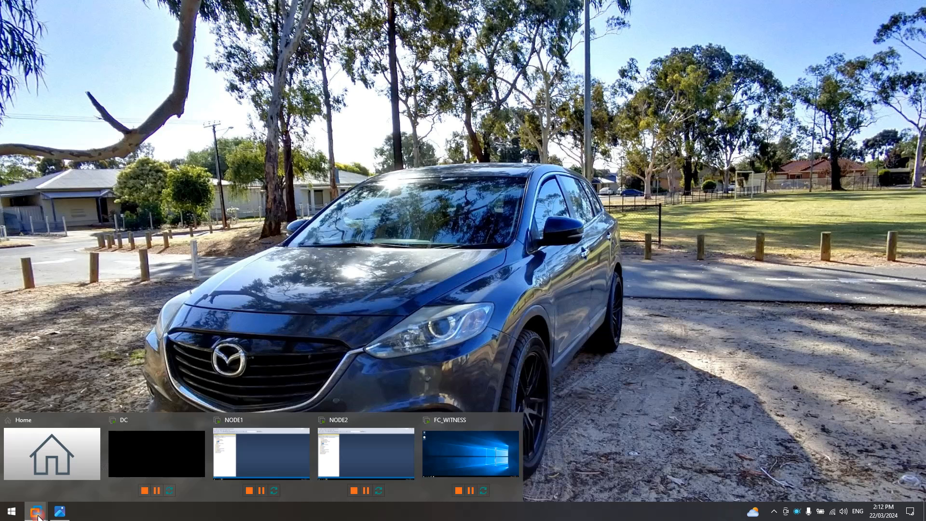
left_click(259, 444)
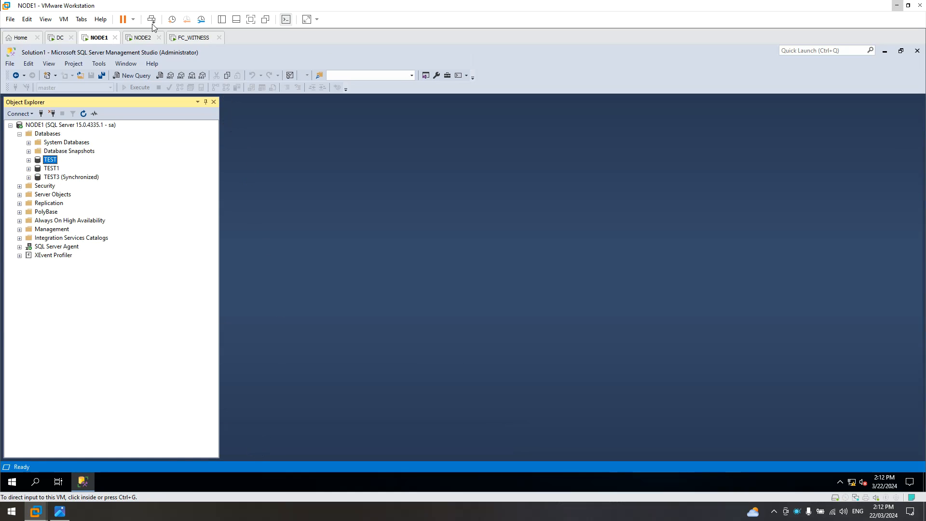
left_click(141, 42)
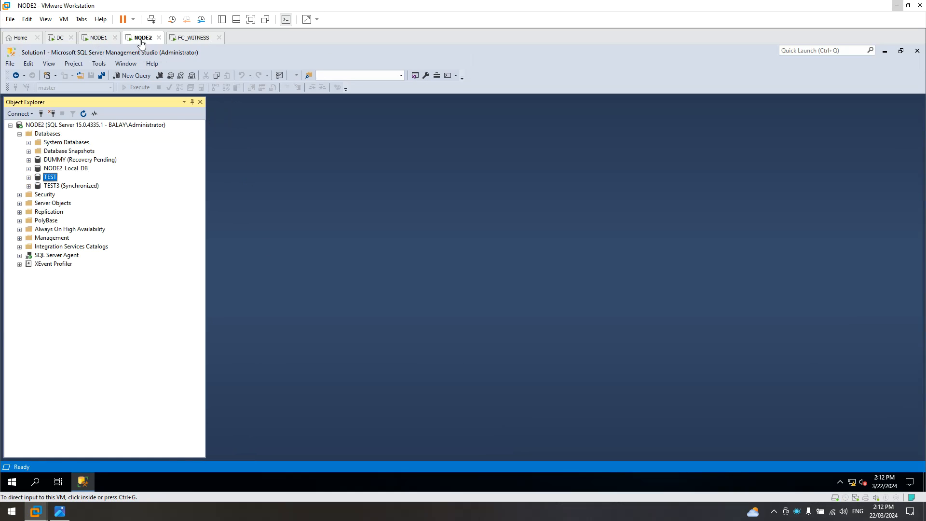
left_click(99, 37)
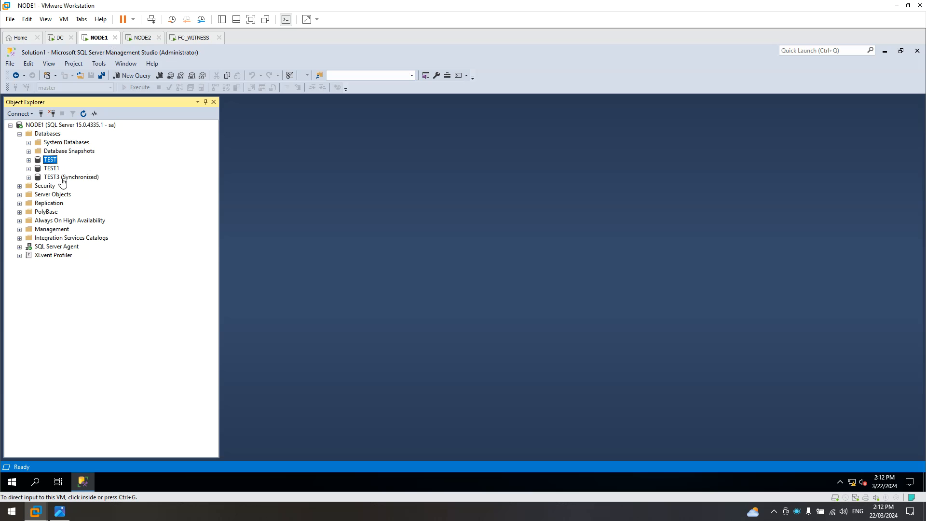
left_click(47, 134)
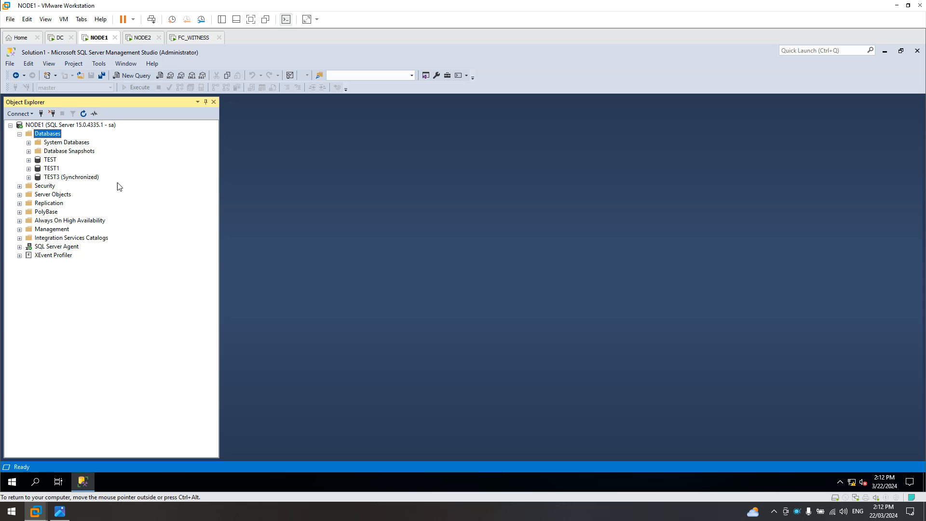
left_click(49, 162)
Inspect the TEST database on NODE2, then return to NODE1's server tree.
left_click(143, 38)
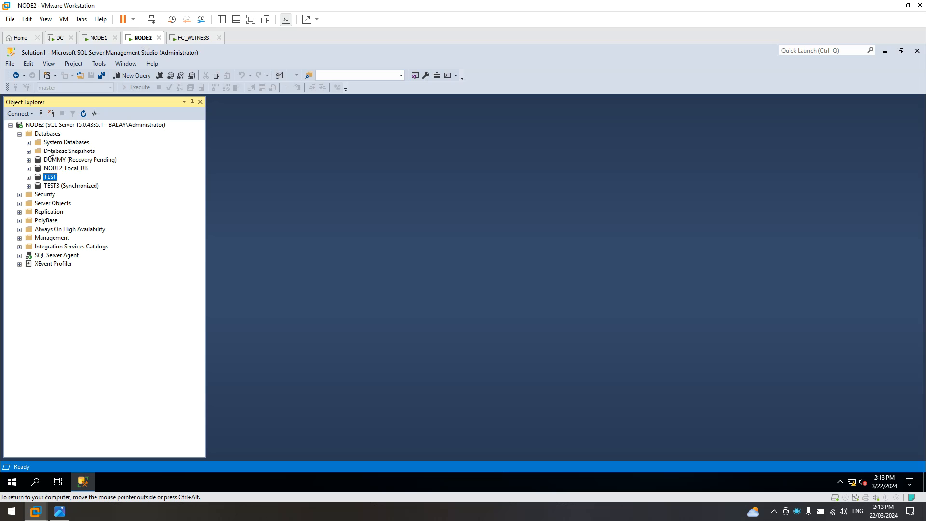
left_click(48, 135)
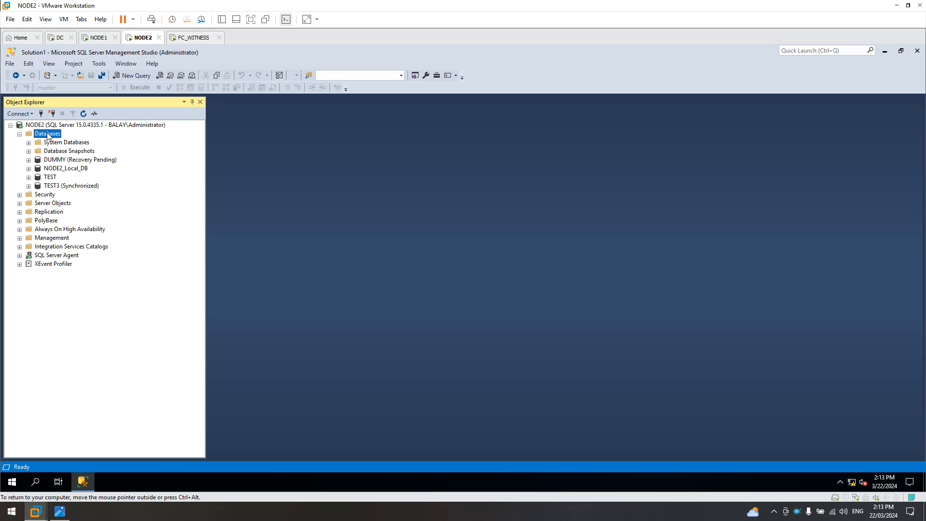
left_click(49, 178)
left_click(50, 134)
left_click(99, 40)
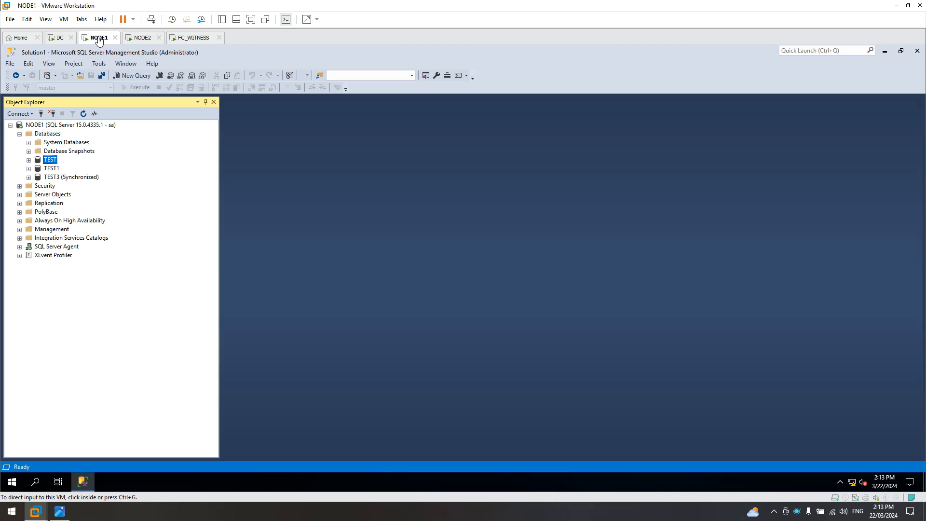
left_click(54, 163)
Start a backup of the TEST database and remove the old C:\Temp\TEST.trn destination.
right_click(53, 163)
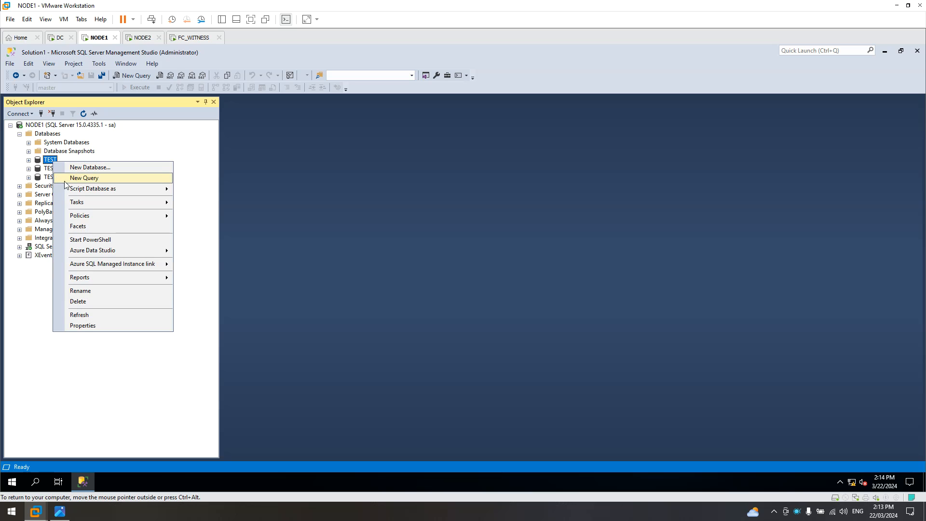
mouse_move(66, 204)
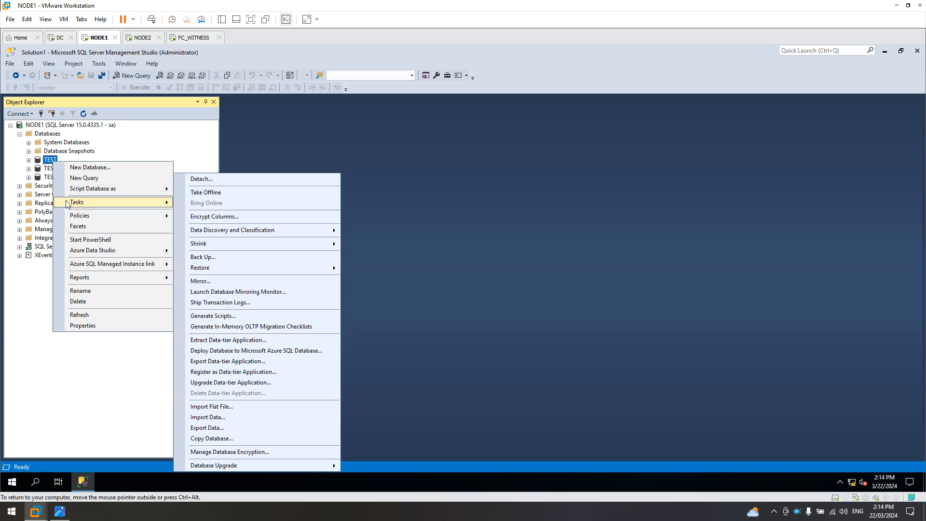
left_click(216, 257)
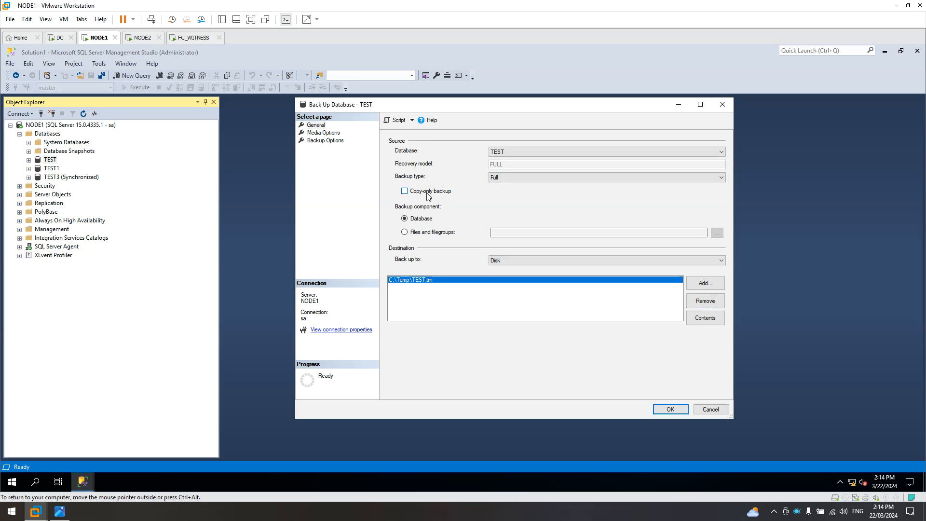
left_click(707, 303)
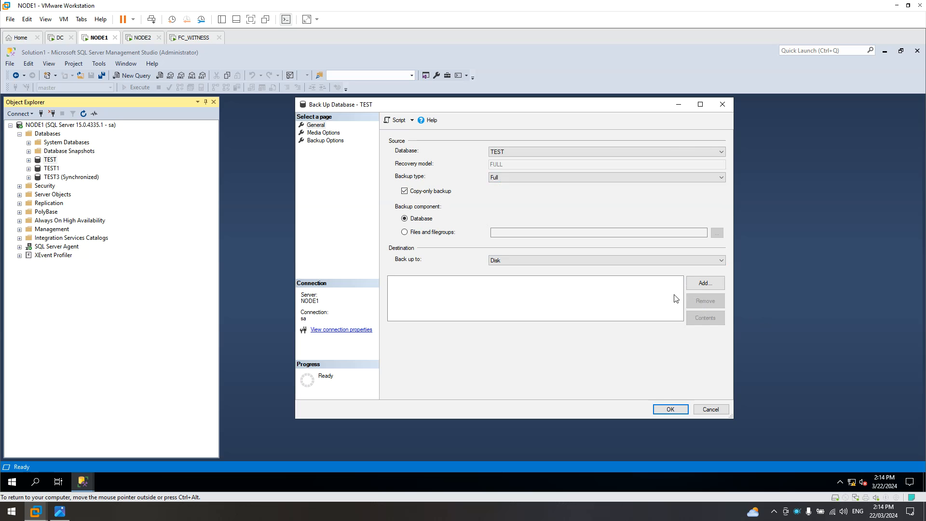
Add C:\Temp\TEST.bak as the backup destination.
left_click(704, 285)
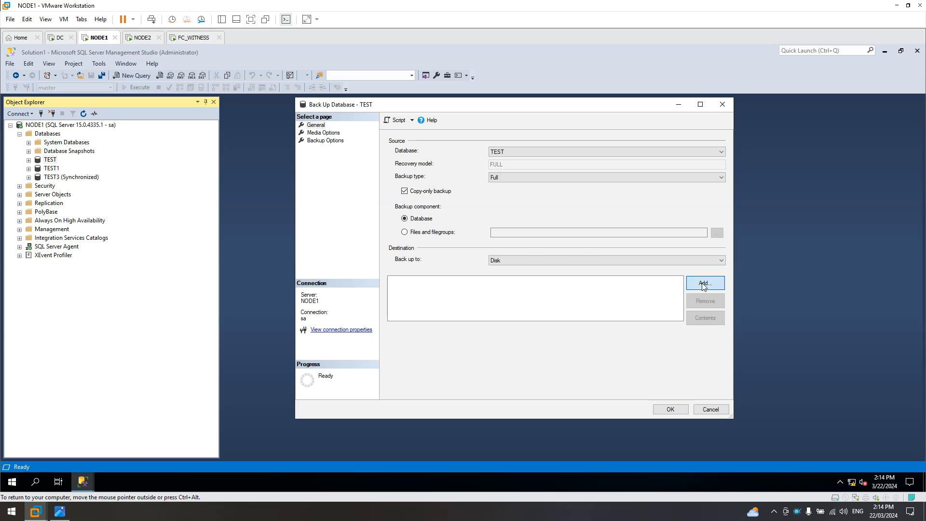
left_click(544, 262)
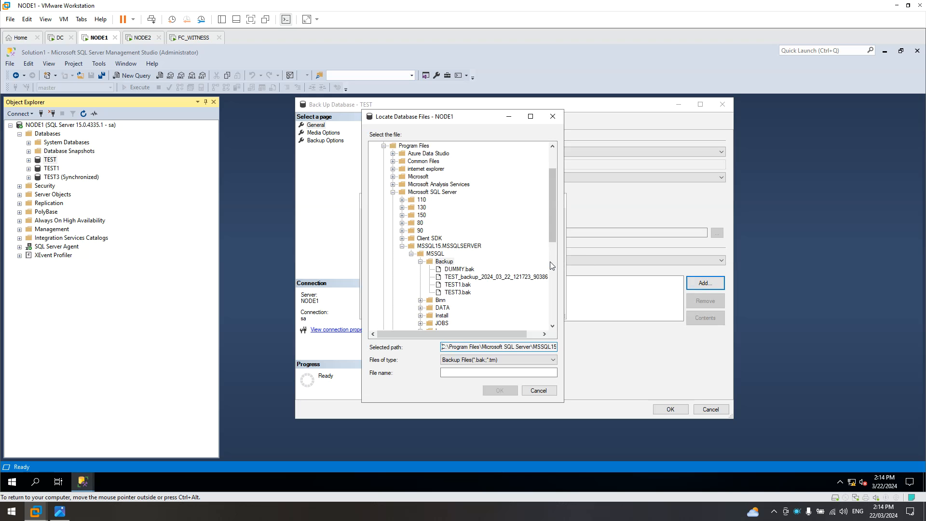
left_click(384, 192)
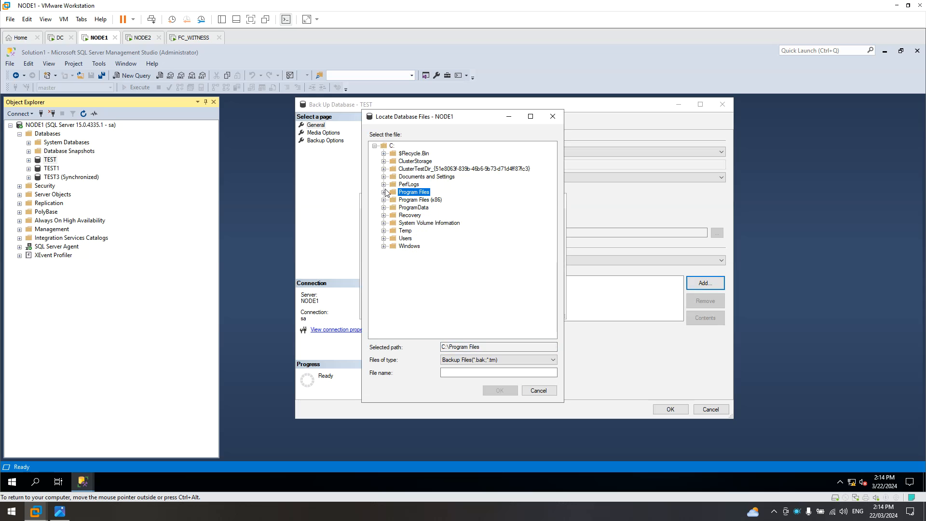
left_click(405, 232)
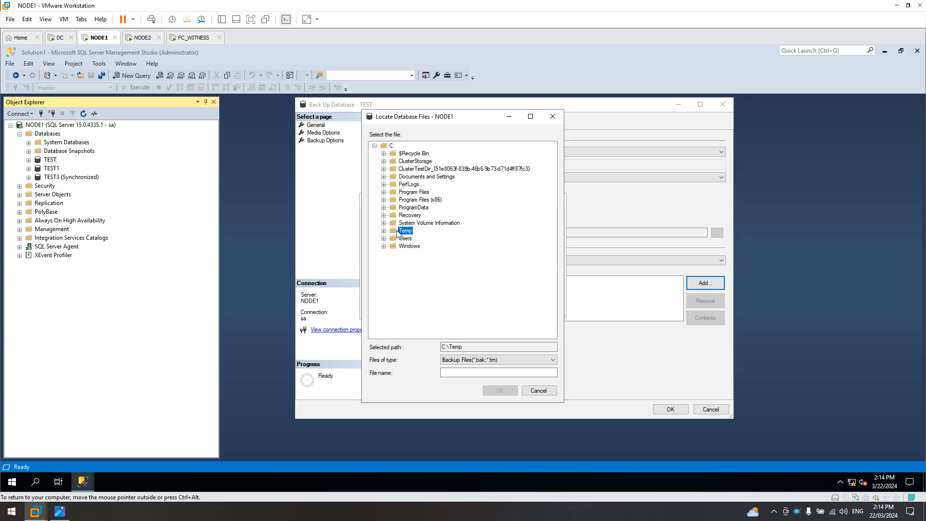
key("Tab")
key("Tab")
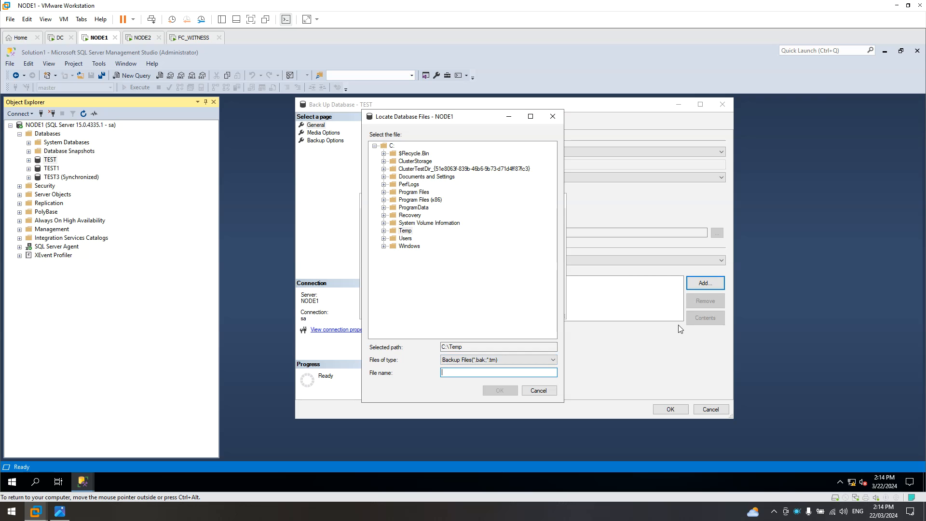
type("TEST.bak")
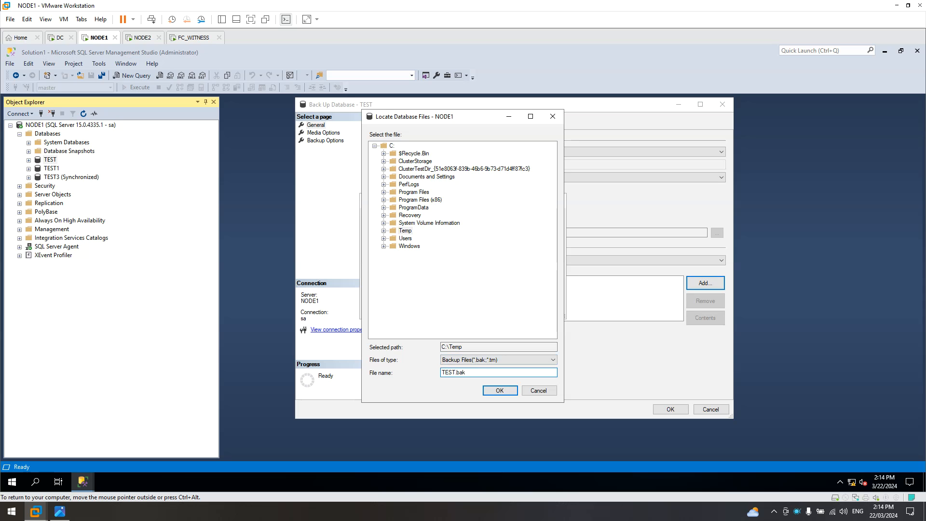
left_click(500, 390)
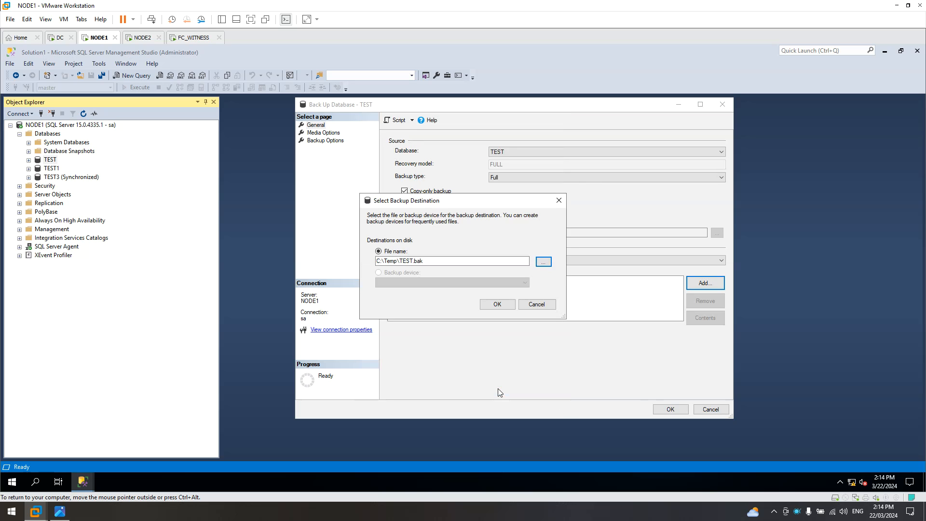
left_click(497, 305)
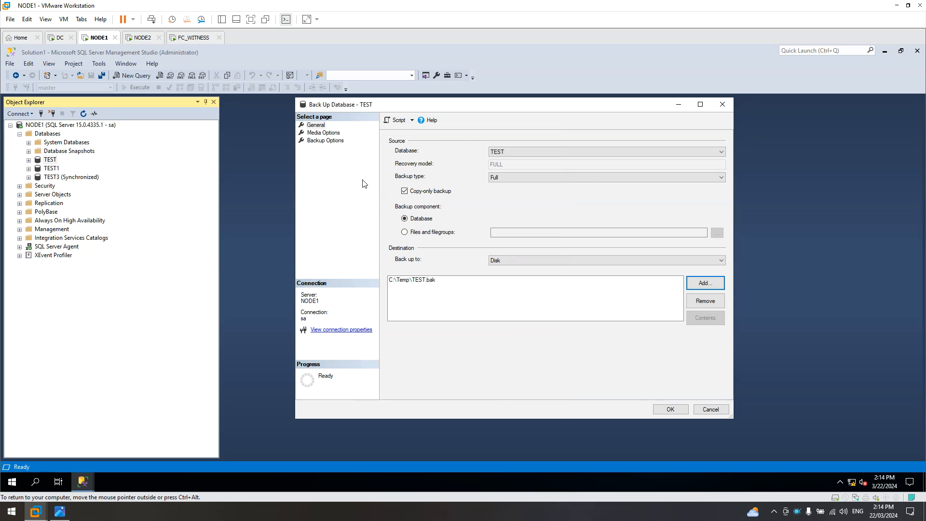
left_click(324, 134)
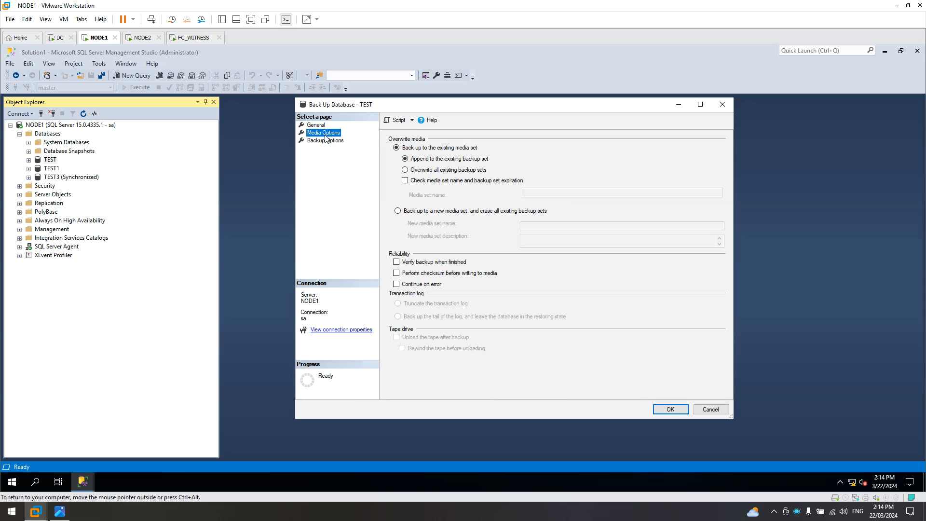
Run the TEST backup with overwrite all backup sets, verify backup and compression, and acknowledge success.
left_click(423, 174)
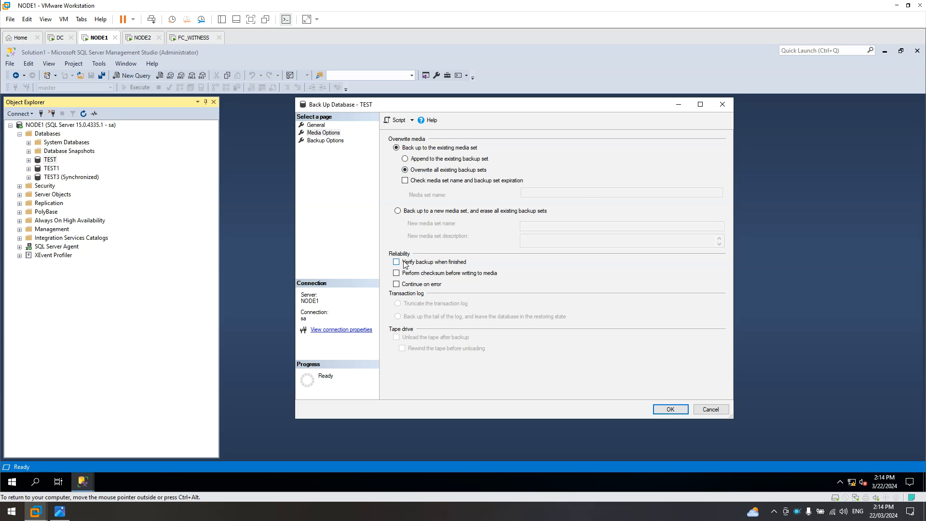
left_click(418, 267)
left_click(322, 142)
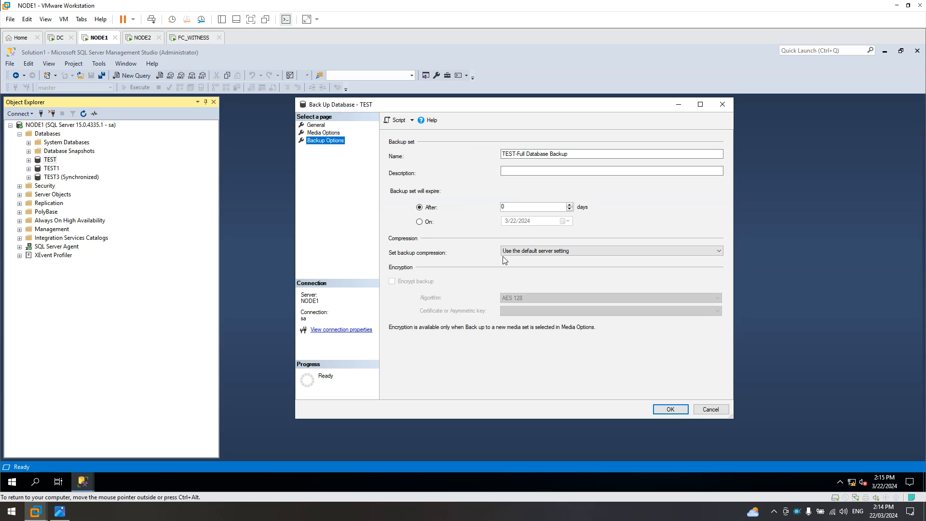
left_click(533, 256)
left_click(533, 265)
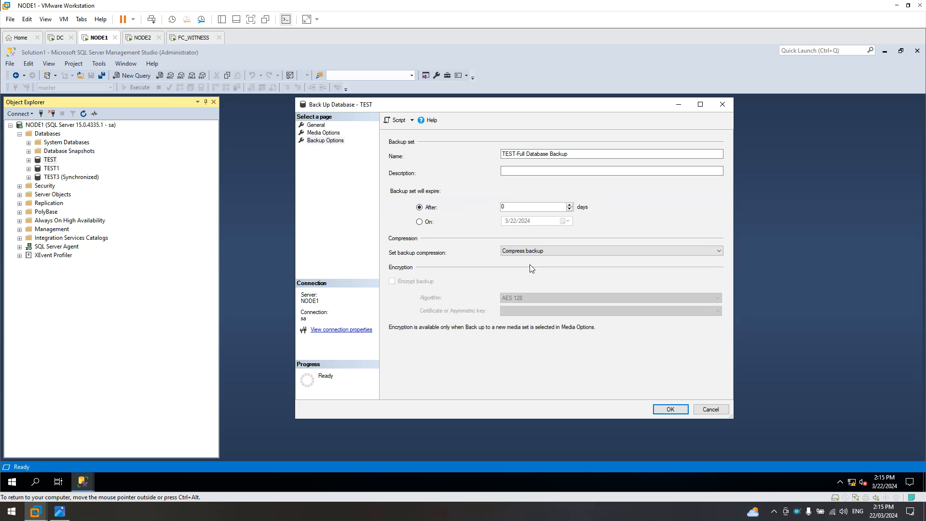
left_click(670, 410)
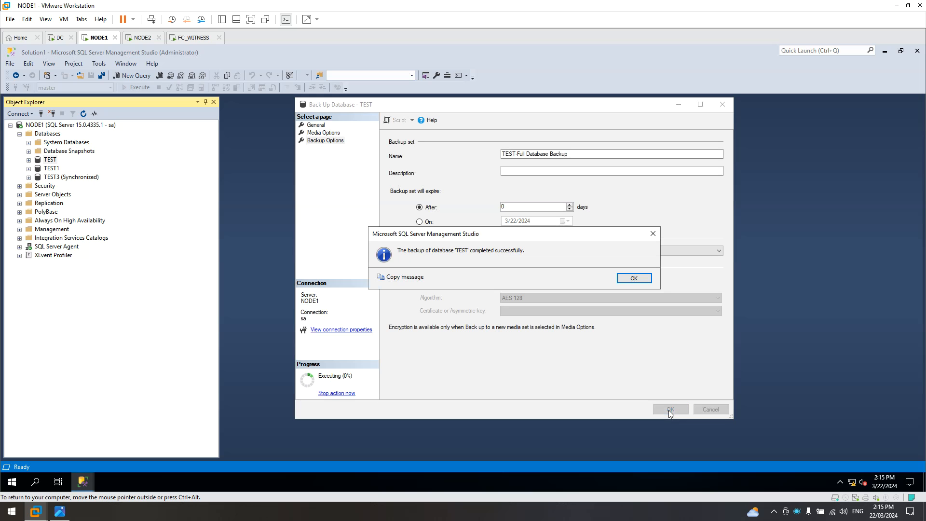
left_click(635, 279)
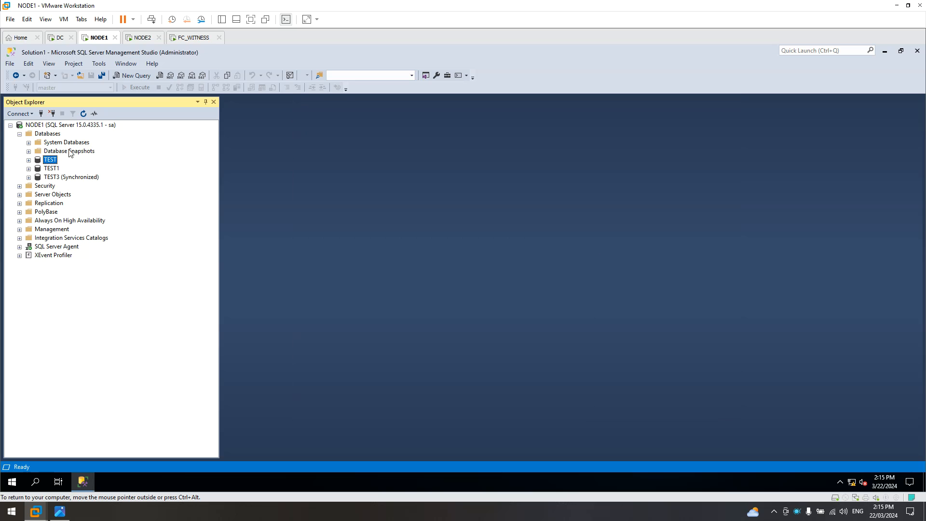
Start a new TEST backup, remove the TEST.bak destination, and set the type to Transaction Log.
right_click(52, 162)
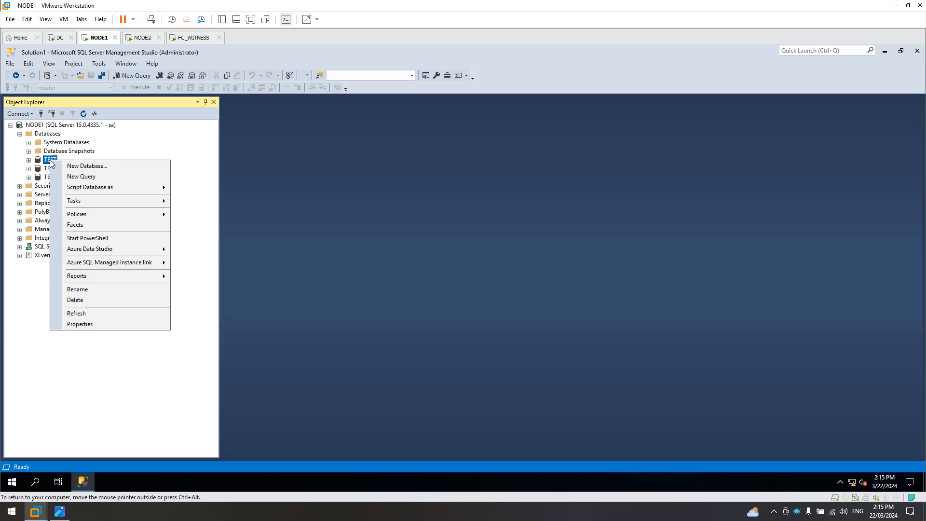
mouse_move(75, 202)
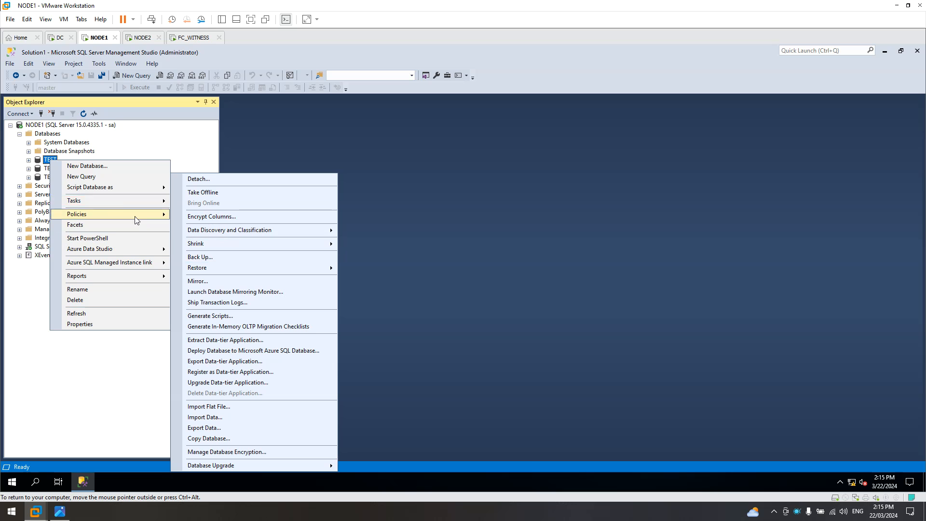
right_click(44, 163)
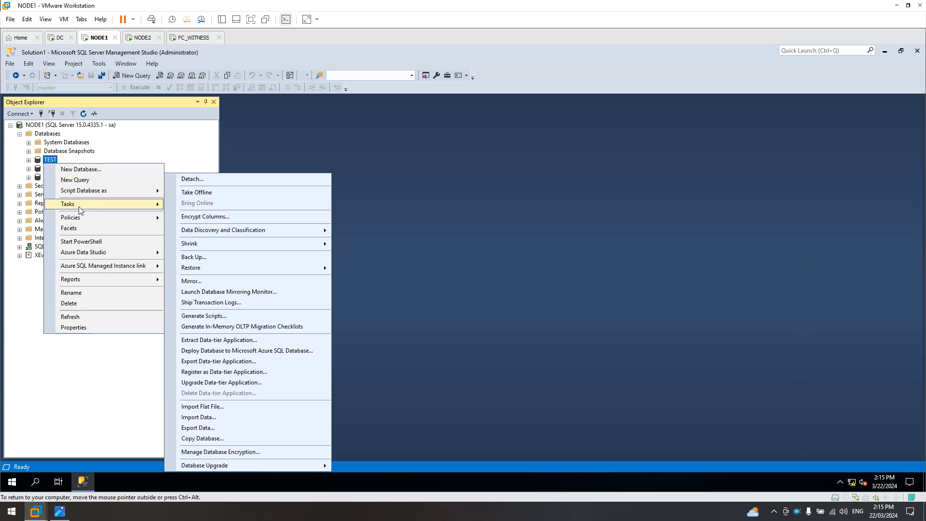
left_click(207, 256)
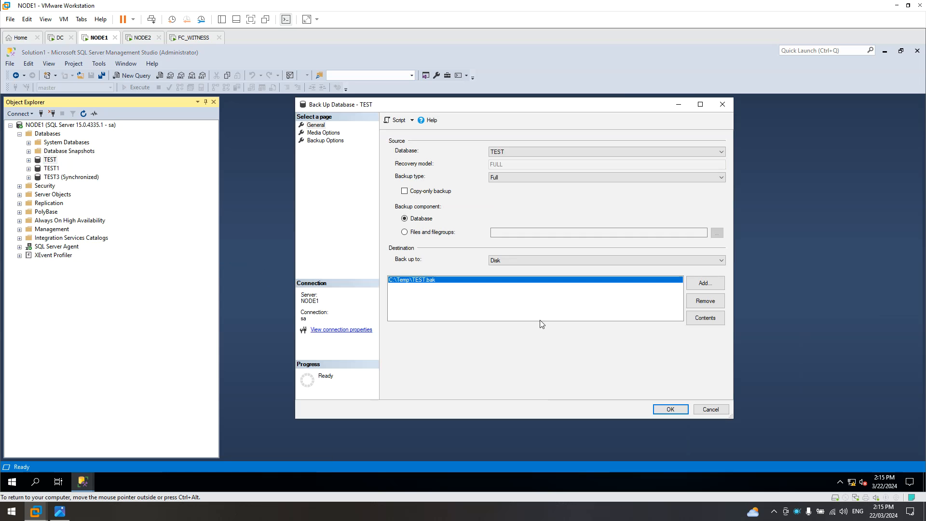
left_click(704, 302)
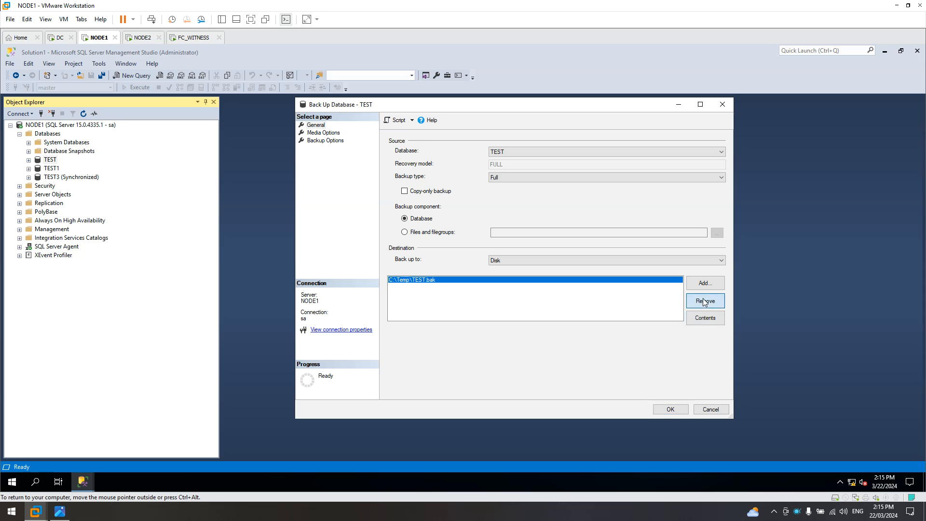
left_click(499, 182)
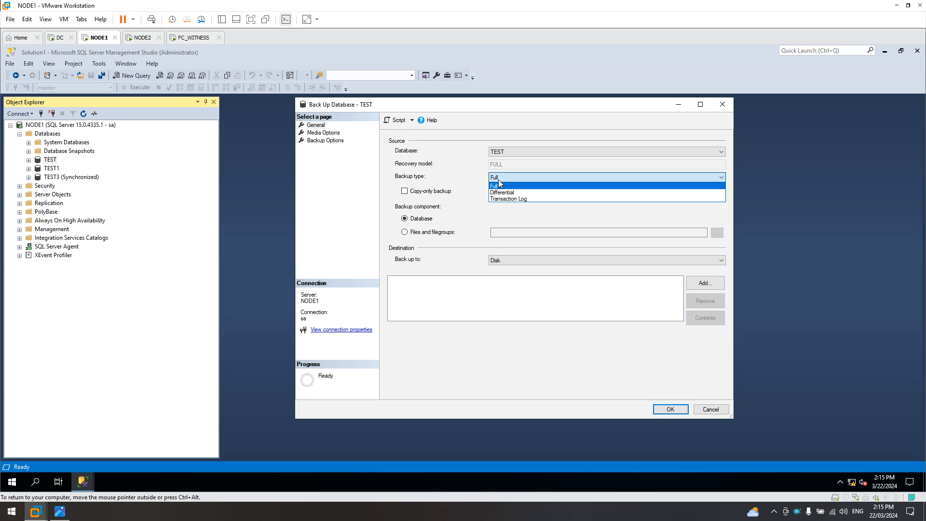
left_click(527, 198)
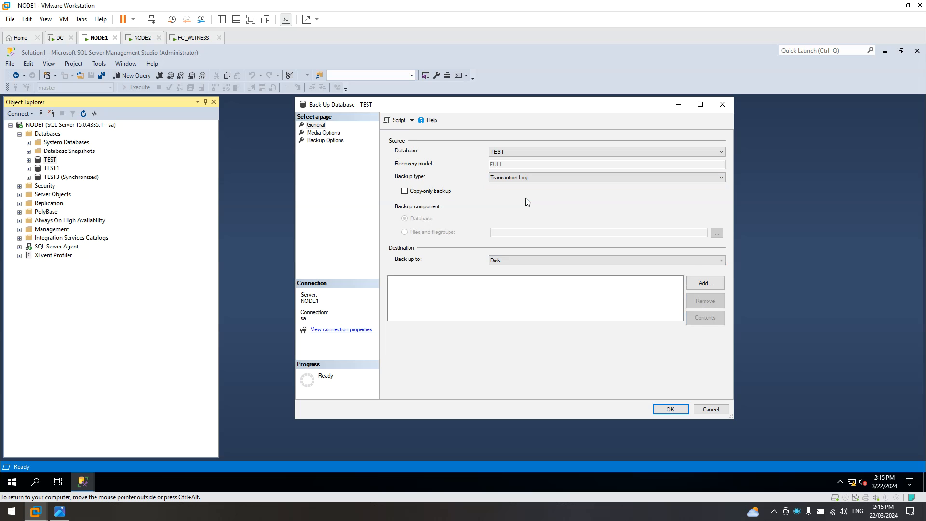
Add C:\Temp\TEST.trn as the backup destination.
left_click(709, 284)
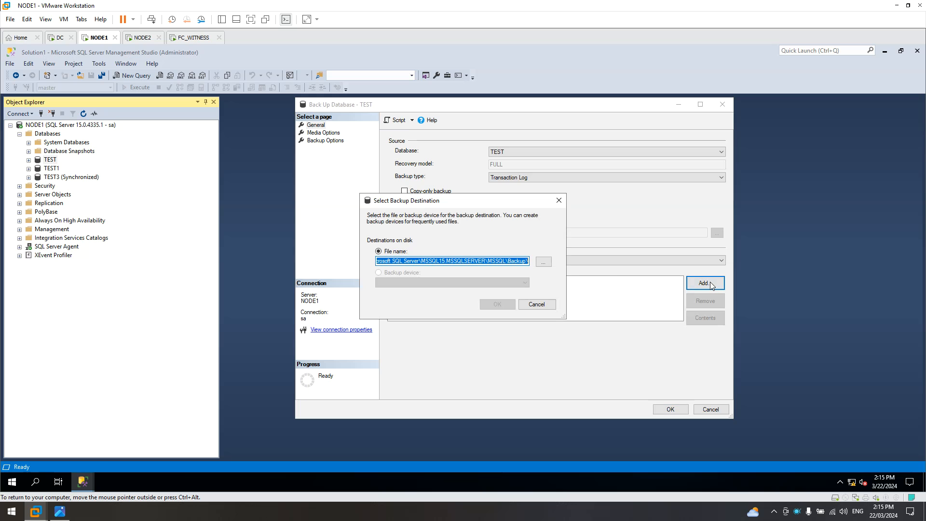
left_click(537, 304)
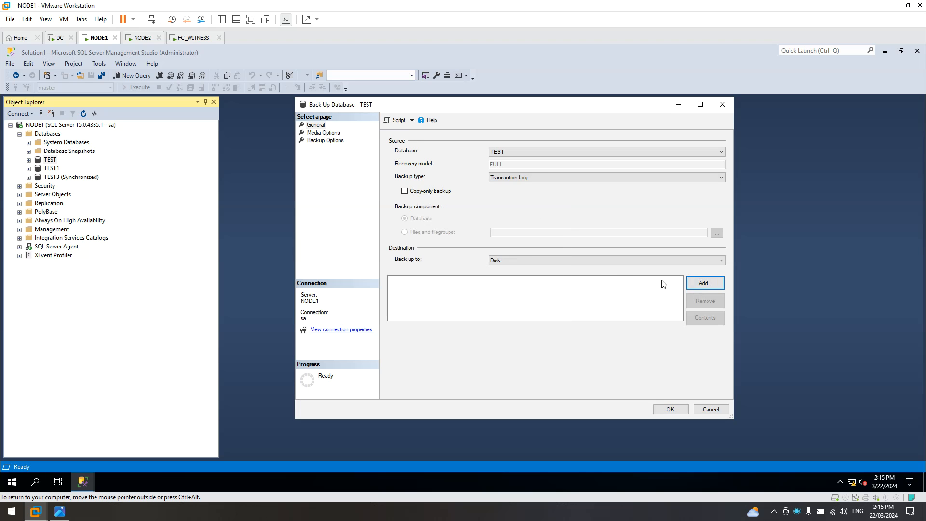
left_click(712, 288)
left_click(543, 261)
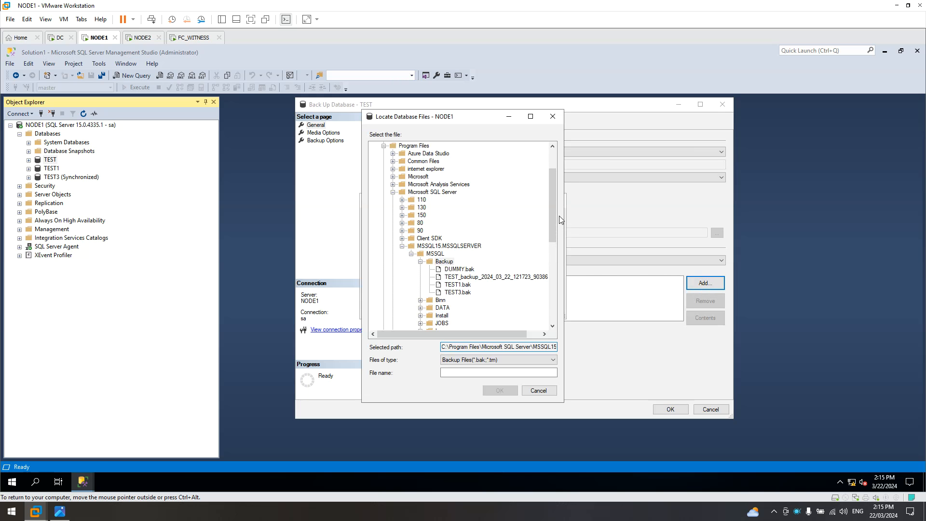
scroll(553, 180, "up", 2)
left_click(384, 193)
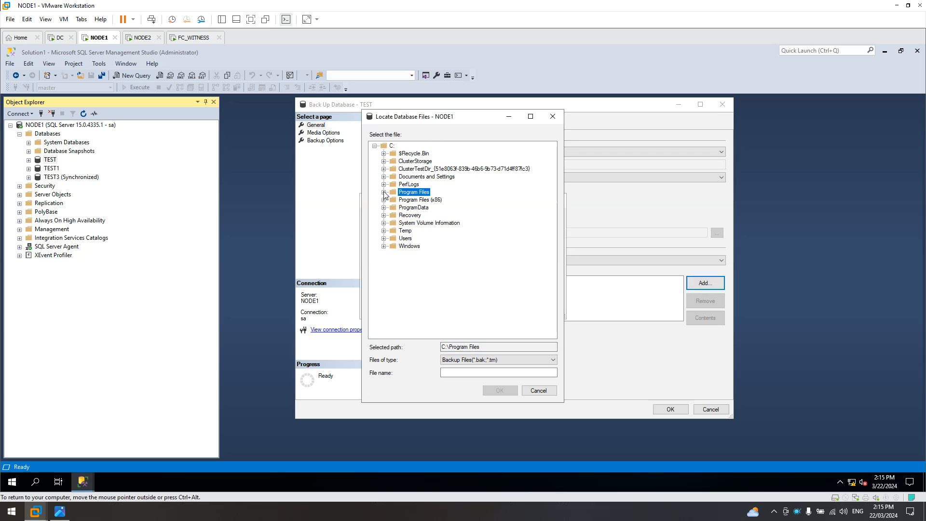
double_click(404, 231)
left_click(463, 373)
type("TEST.trn")
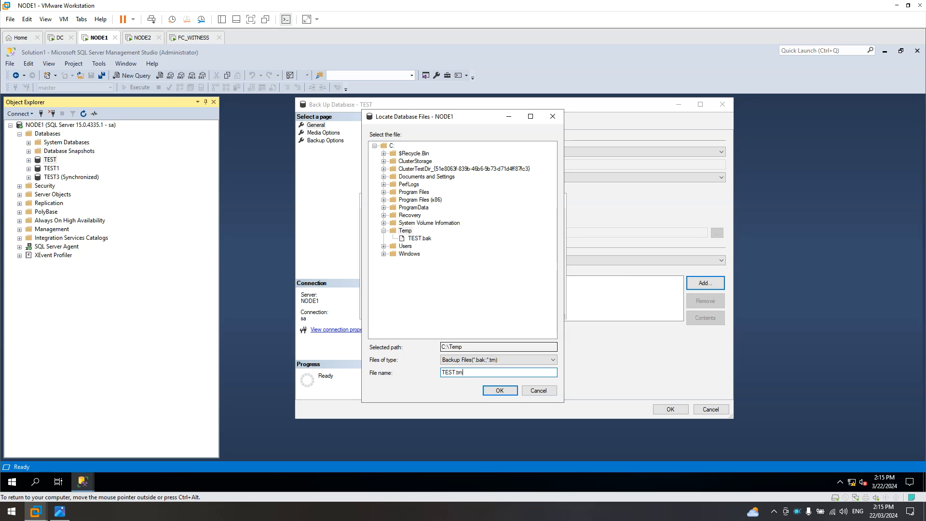
left_click(500, 390)
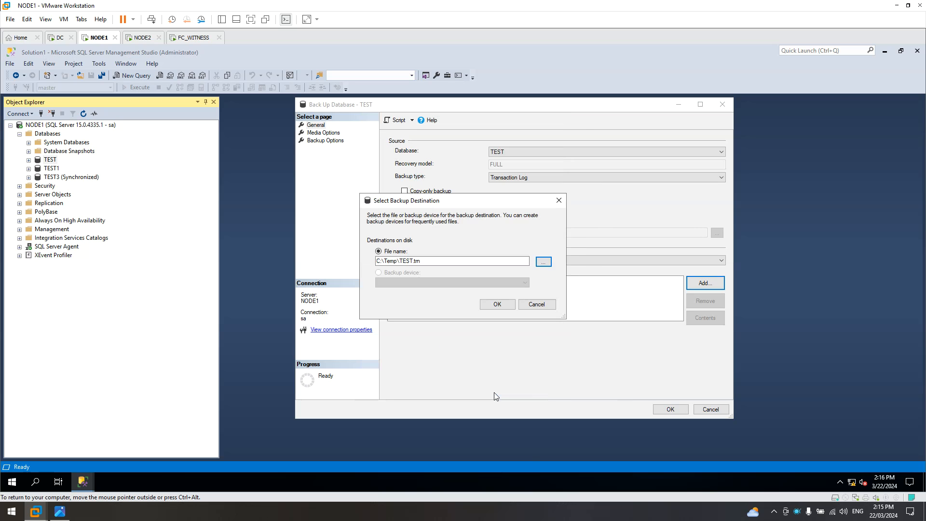
left_click(492, 305)
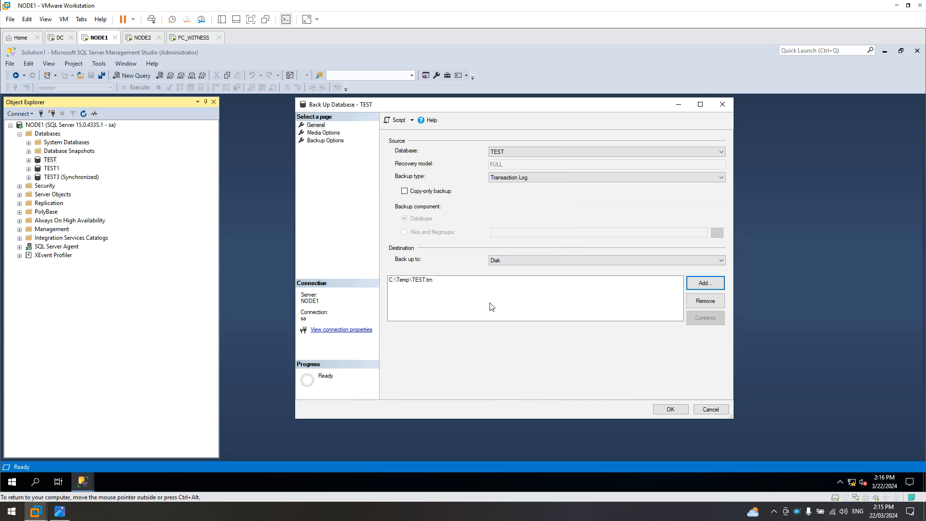
Run the log backup with overwrite all backup sets, verify backup and compression, and acknowledge success.
left_click(321, 133)
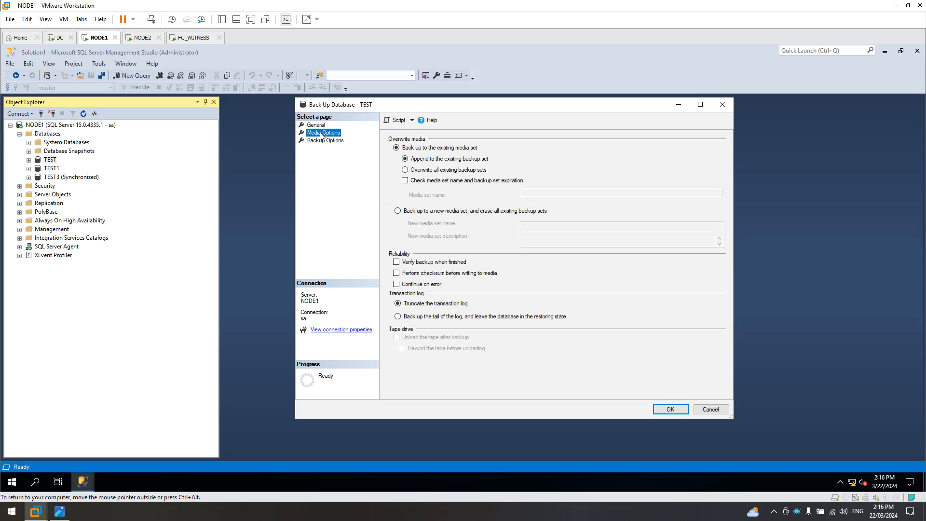
left_click(427, 170)
left_click(396, 263)
left_click(325, 141)
left_click(559, 251)
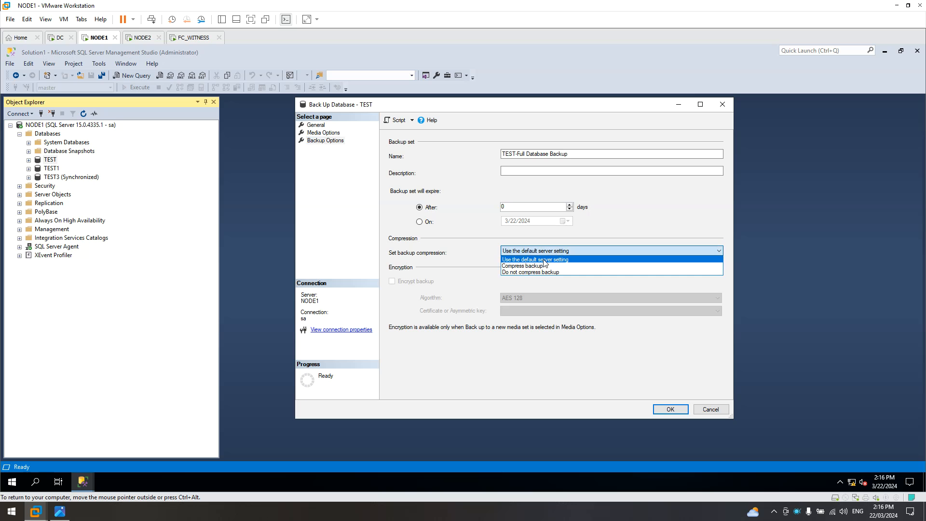
left_click(544, 266)
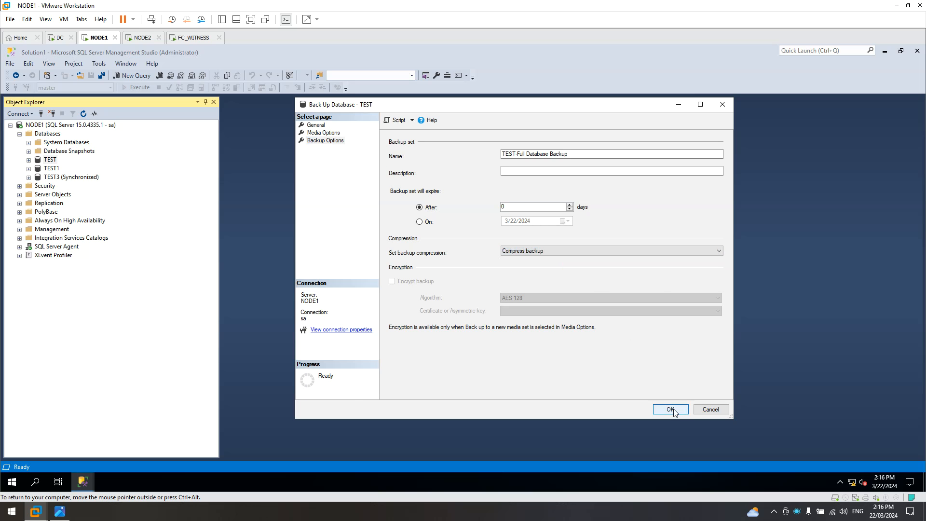
left_click(671, 410)
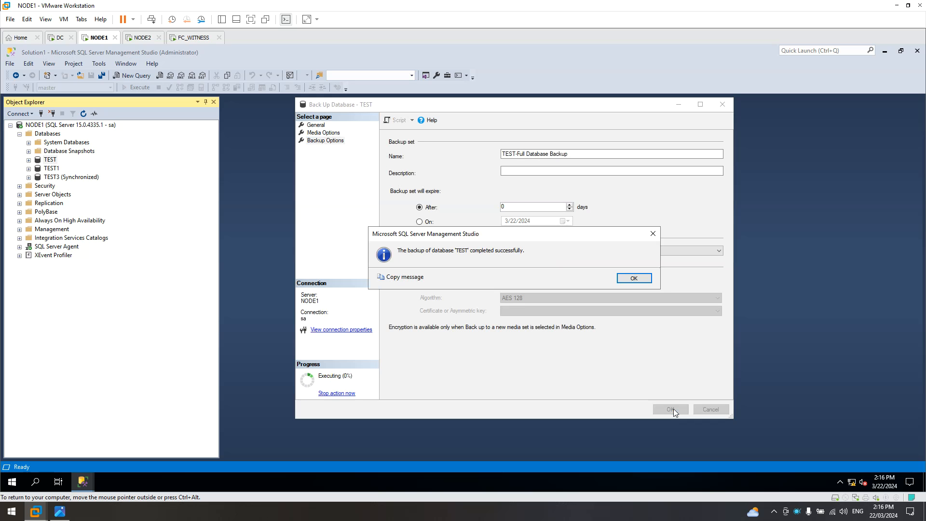
left_click(645, 281)
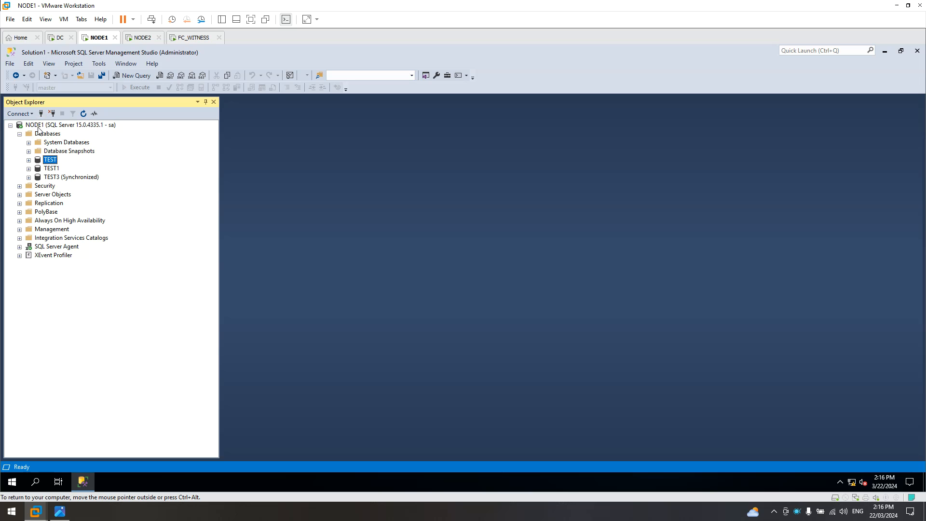
In File Explorer, copy TEST.bak and TEST.trn from C:\Temp.
left_click(11, 482)
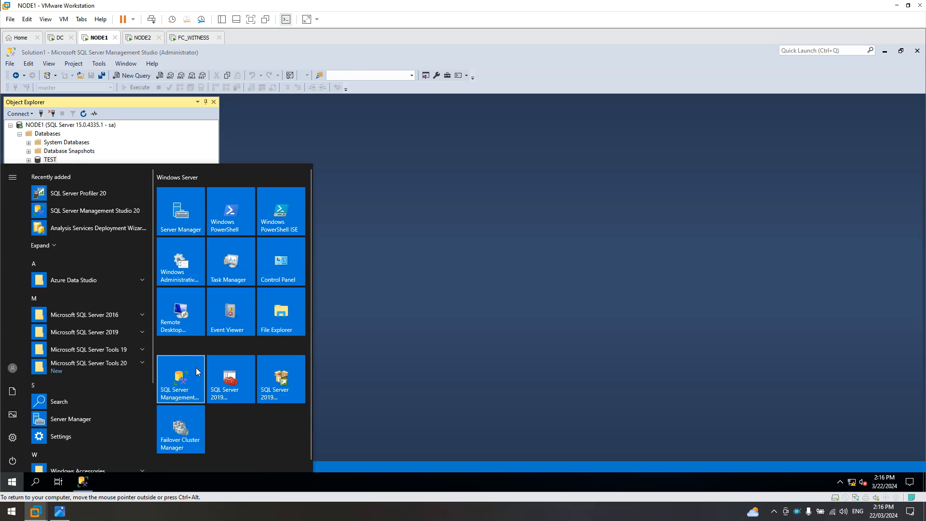
left_click(266, 314)
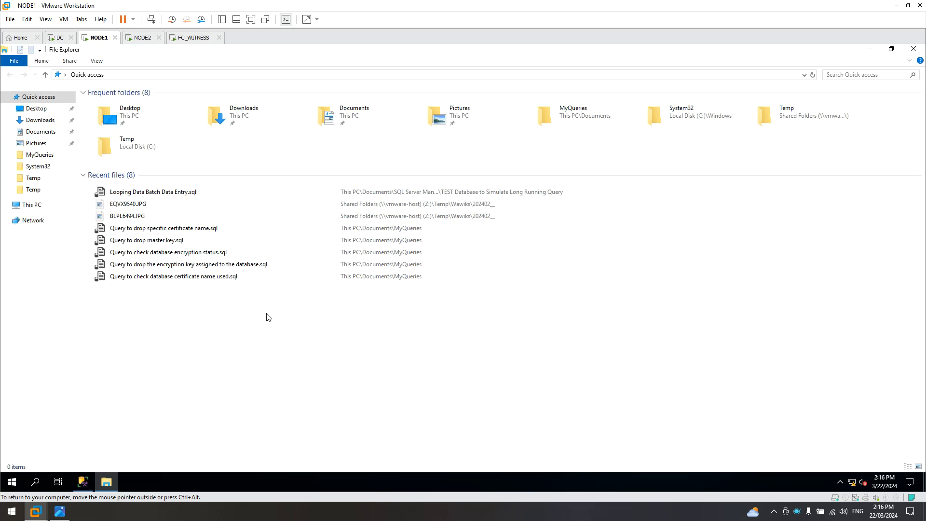
left_click(30, 205)
double_click(136, 187)
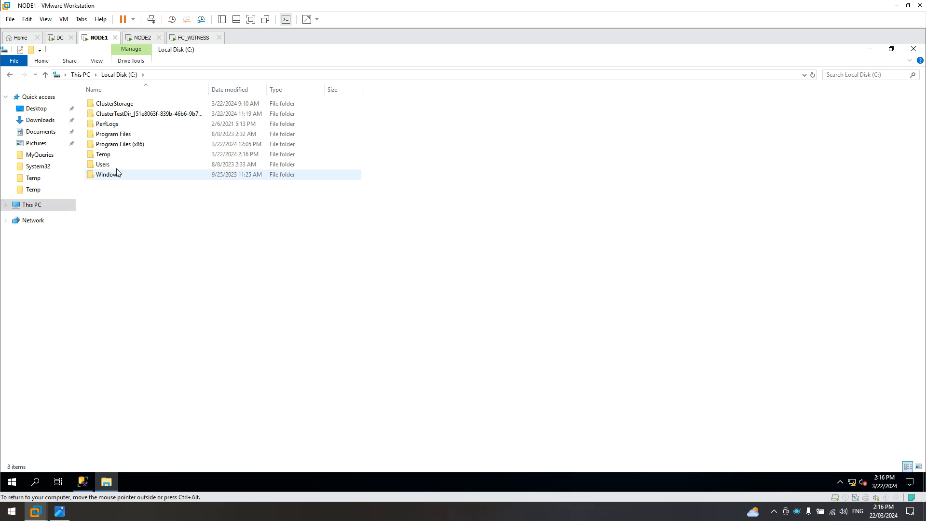
double_click(105, 156)
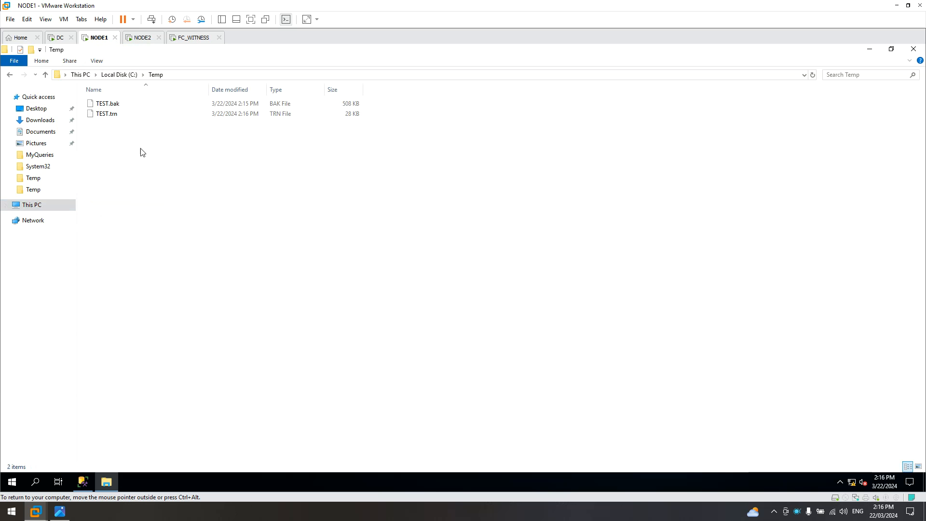
left_click_drag(151, 135, 99, 98)
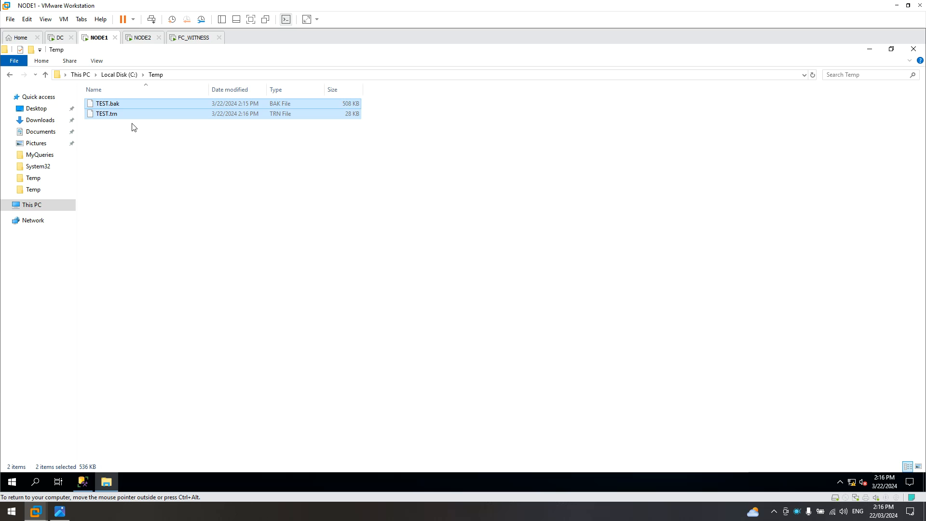
left_click(140, 138)
left_click_drag(156, 145, 109, 106)
right_click(111, 107)
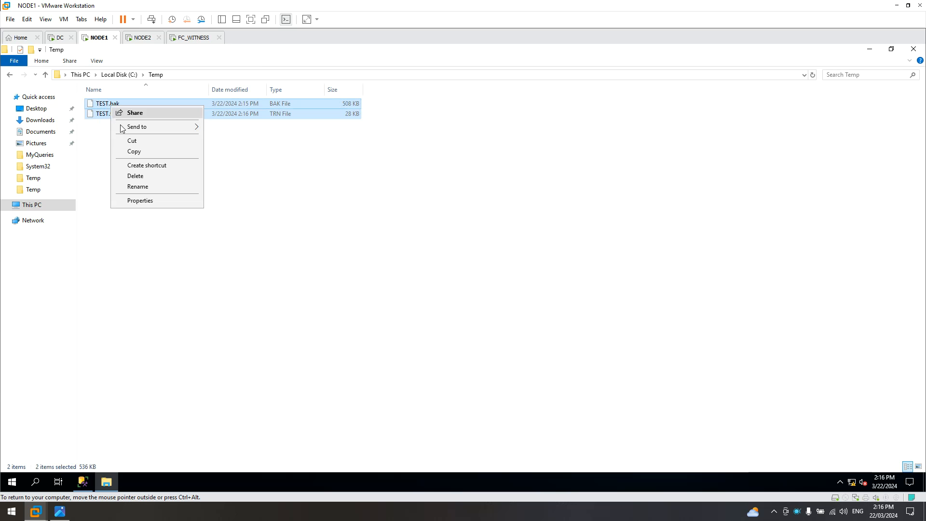
left_click(134, 152)
Paste both backup files into Z:\Temp on the shared drive and close File Explorer.
left_click(36, 203)
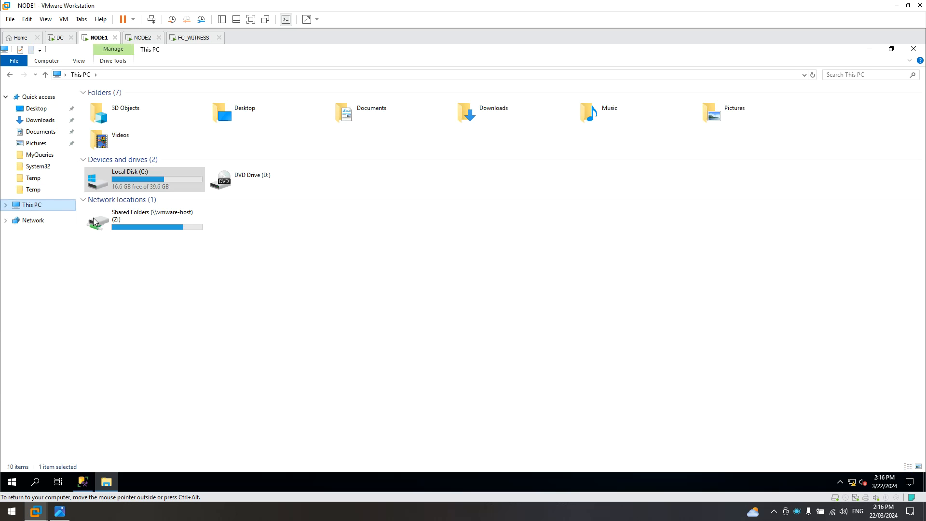
double_click(153, 222)
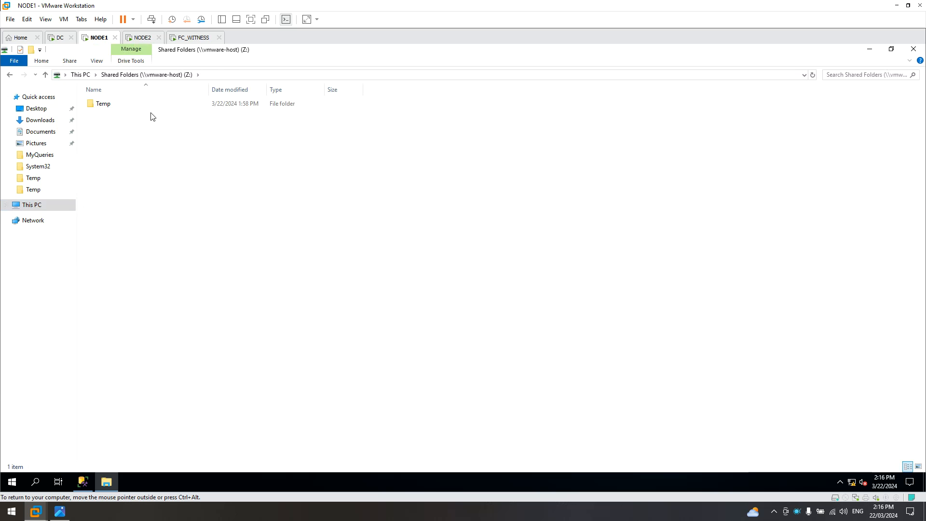
right_click(149, 159)
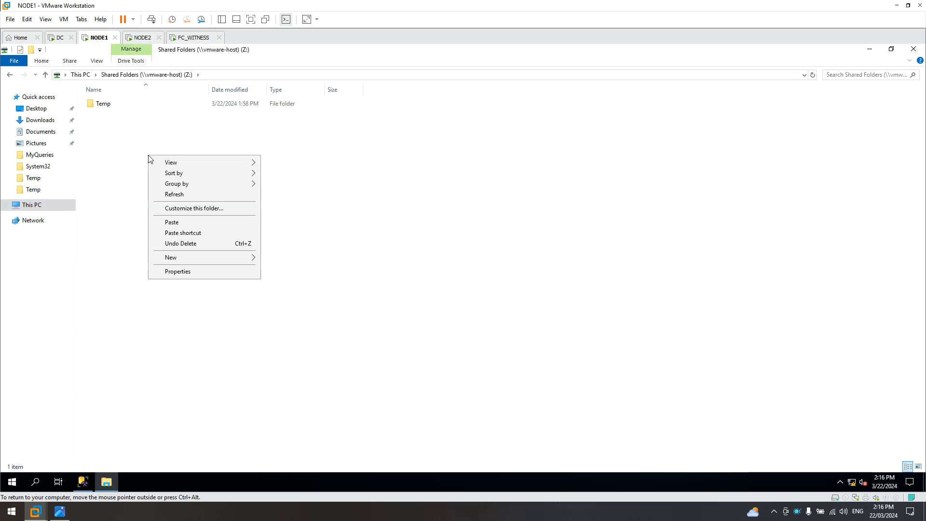
left_click(178, 222)
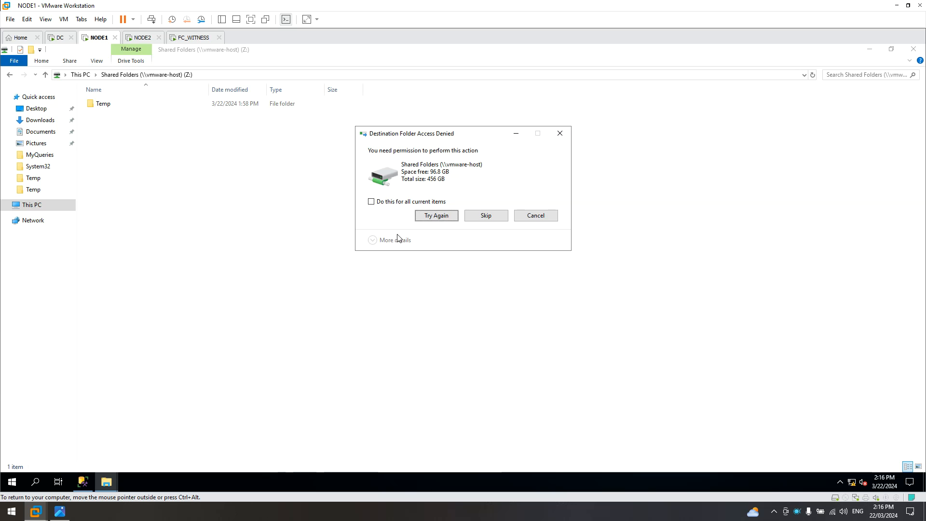
left_click(519, 214)
double_click(102, 104)
right_click(164, 168)
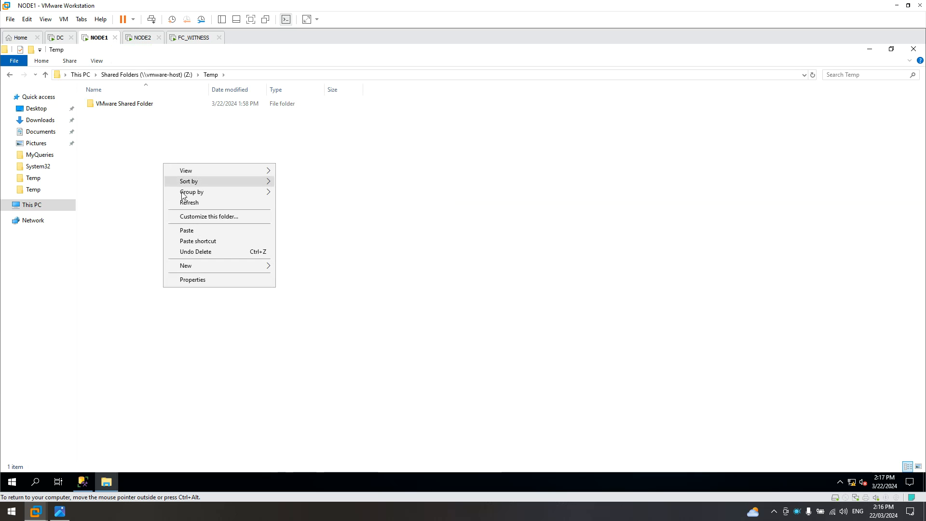
left_click(200, 229)
left_click(279, 213)
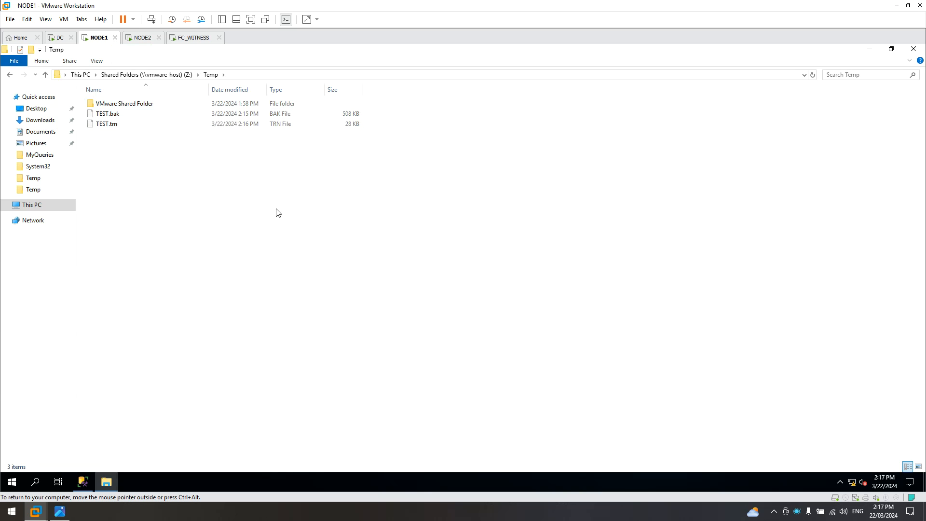
left_click(913, 49)
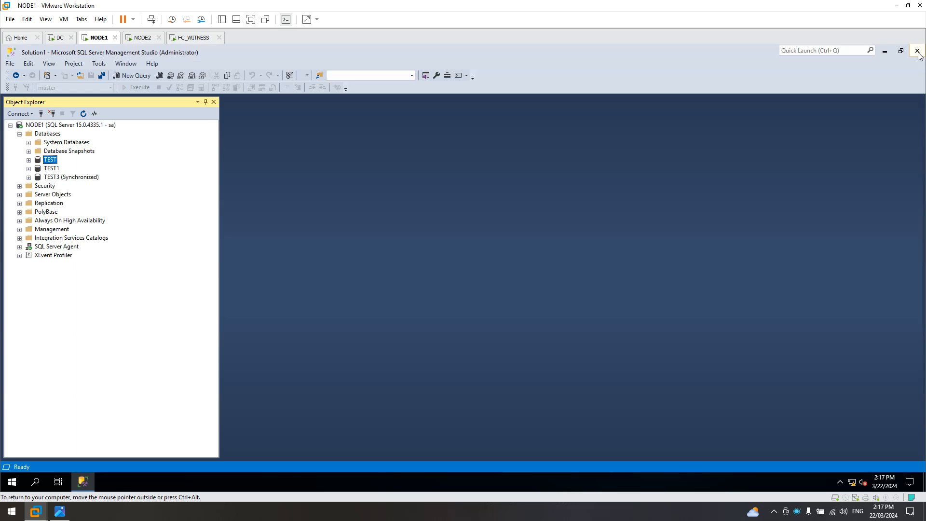
On NODE2, copy TEST.bak and TEST.trn from the shared drive's Z:\Temp folder.
left_click(141, 41)
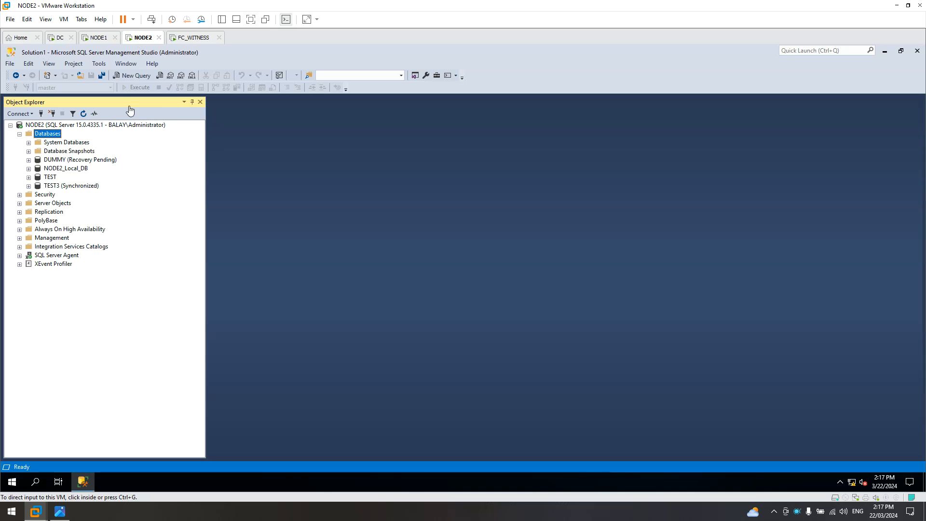
left_click(13, 482)
left_click(14, 482)
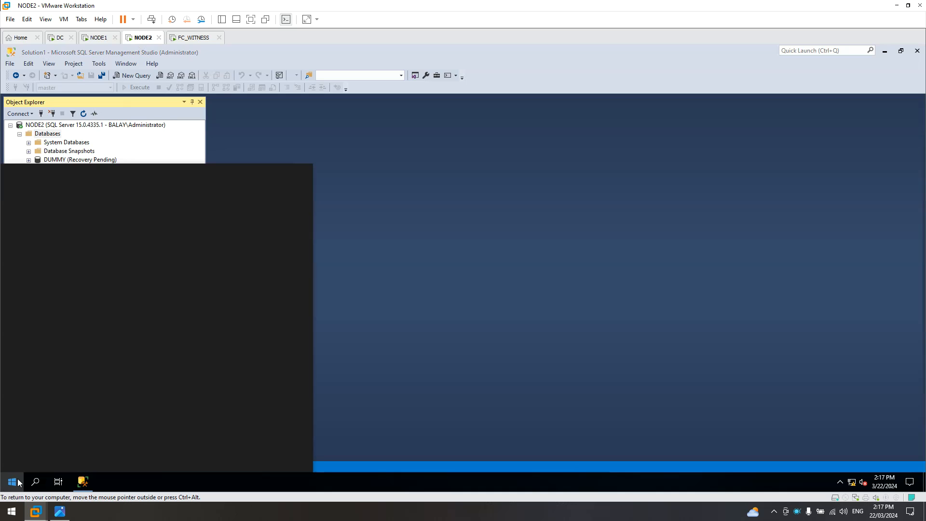
left_click(283, 319)
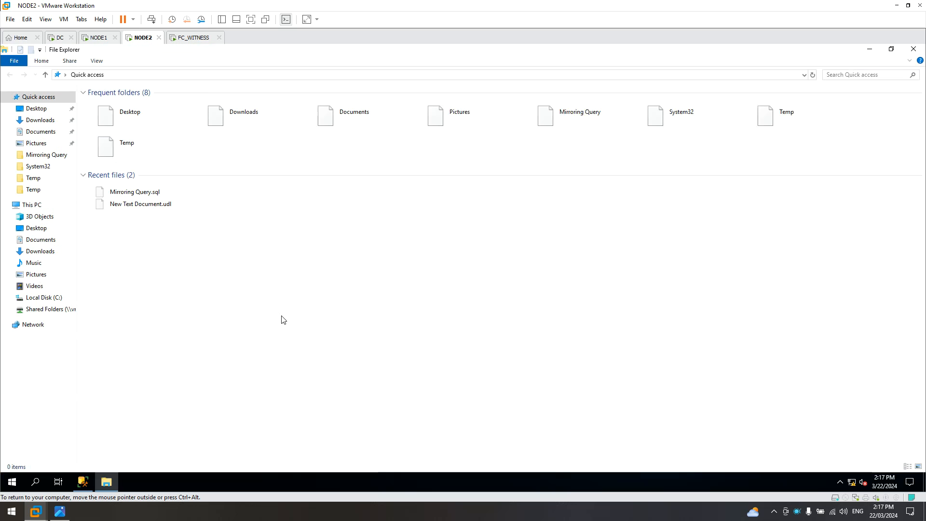
left_click(29, 206)
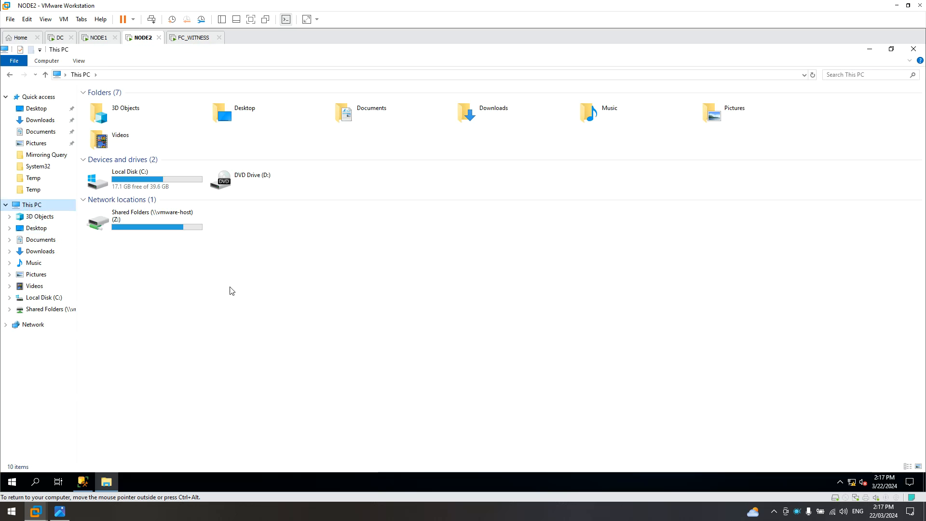
left_click(125, 231)
double_click(126, 231)
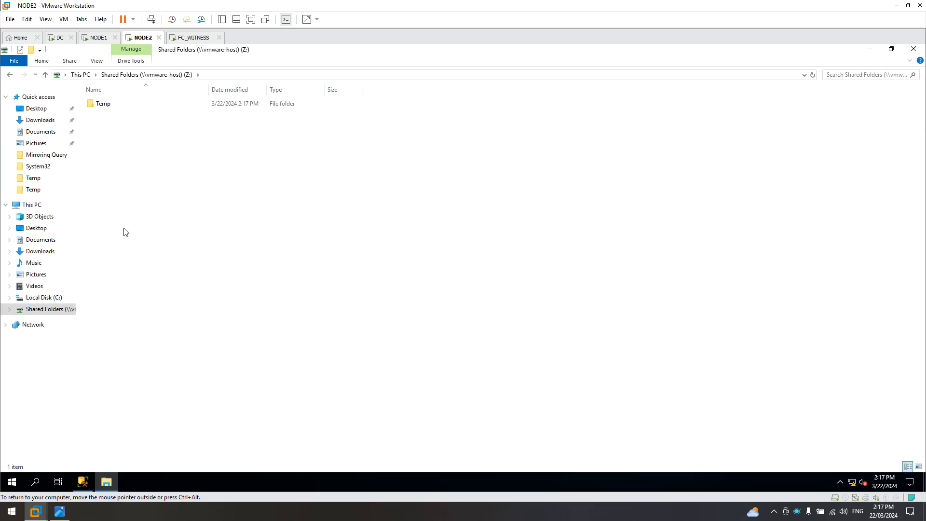
double_click(103, 104)
left_click_drag(200, 169, 96, 111)
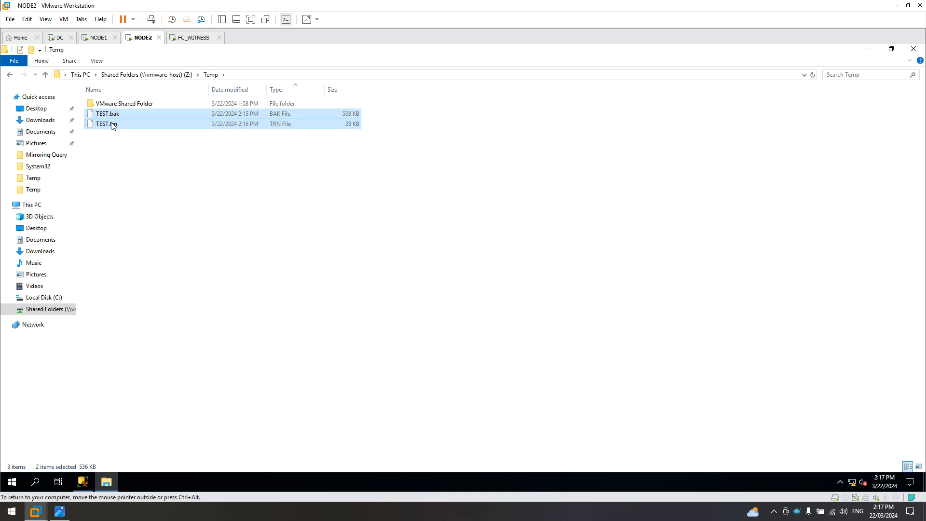
right_click(111, 125)
left_click(131, 169)
Paste both backup files into NODE2's C:\Temp and close File Explorer.
left_click(32, 205)
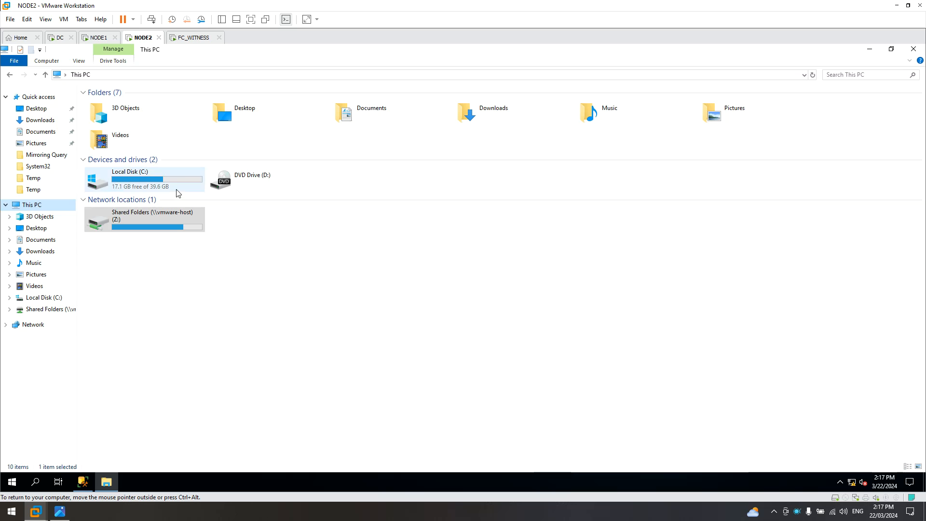
double_click(126, 181)
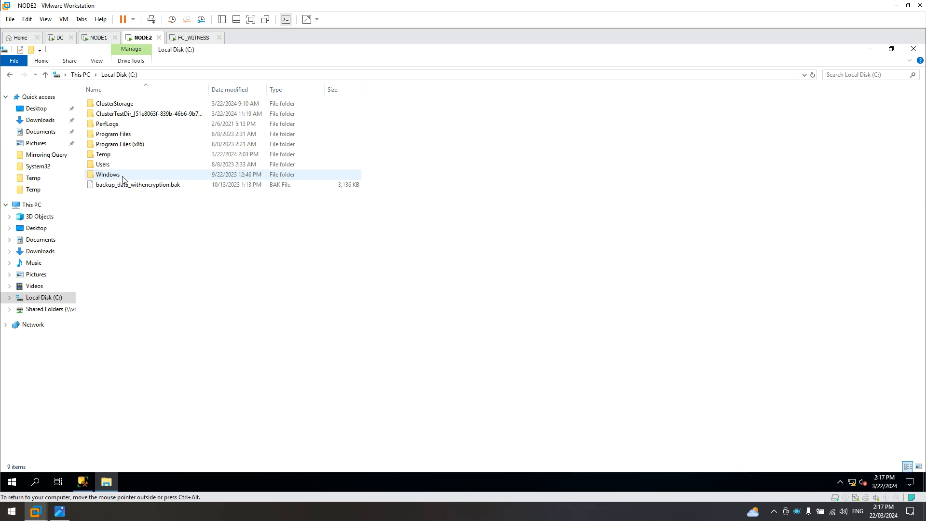
double_click(106, 155)
right_click(179, 144)
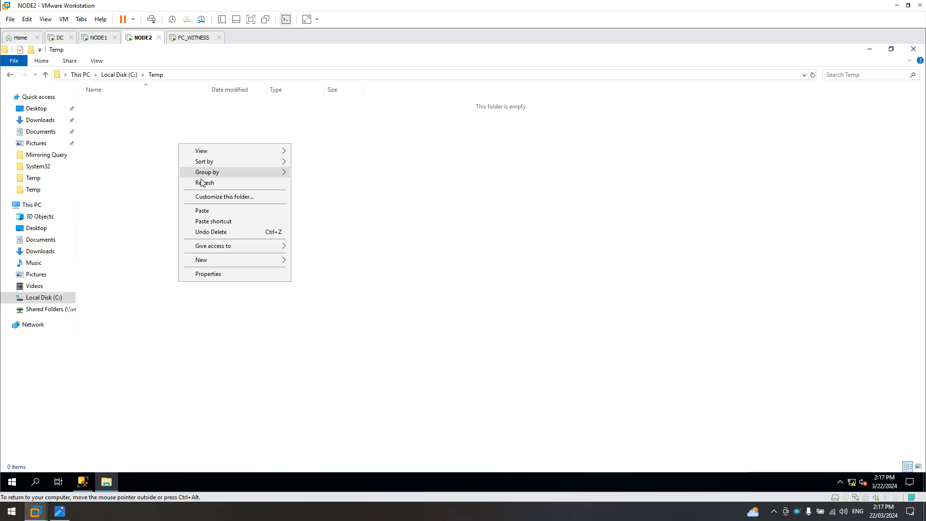
left_click(239, 210)
left_click_drag(195, 158, 88, 103)
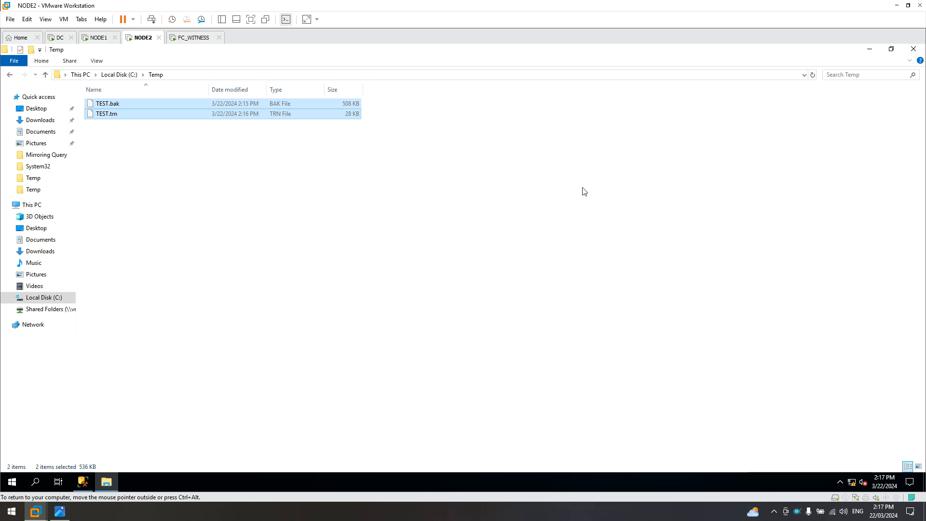
left_click(913, 49)
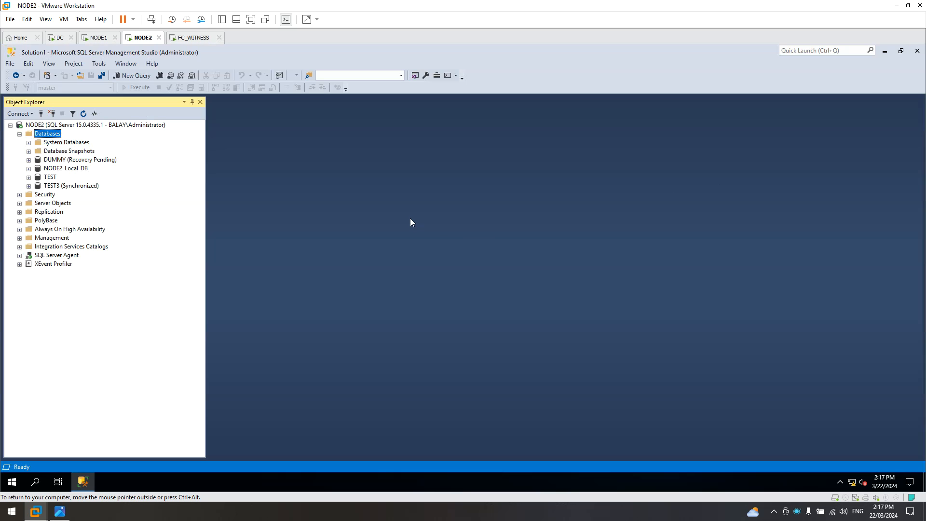
Start a database restore on NODE2 from the device C:\Temp\TEST.bak.
right_click(43, 135)
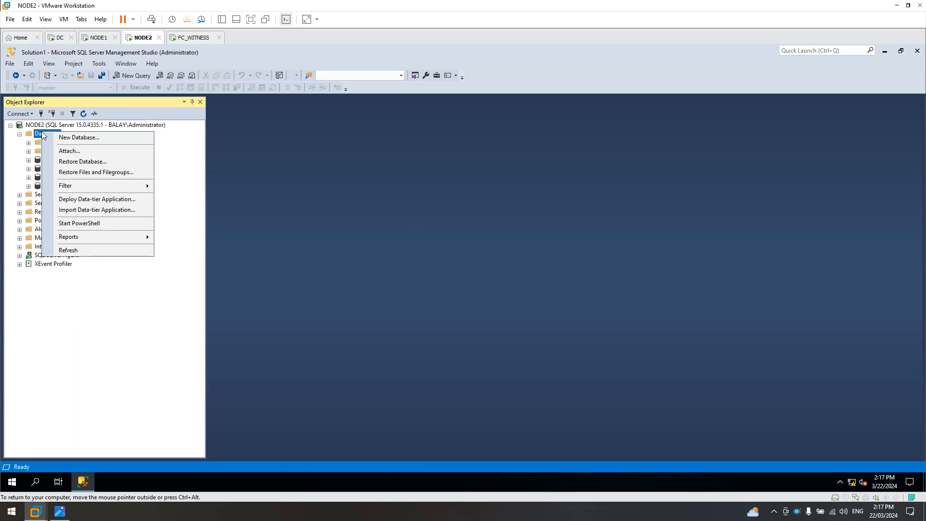
left_click(72, 164)
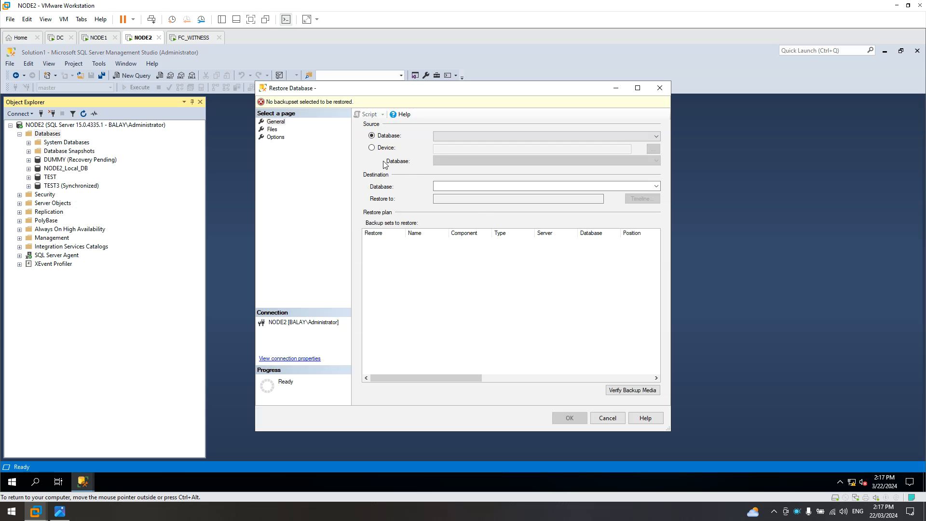
left_click(381, 150)
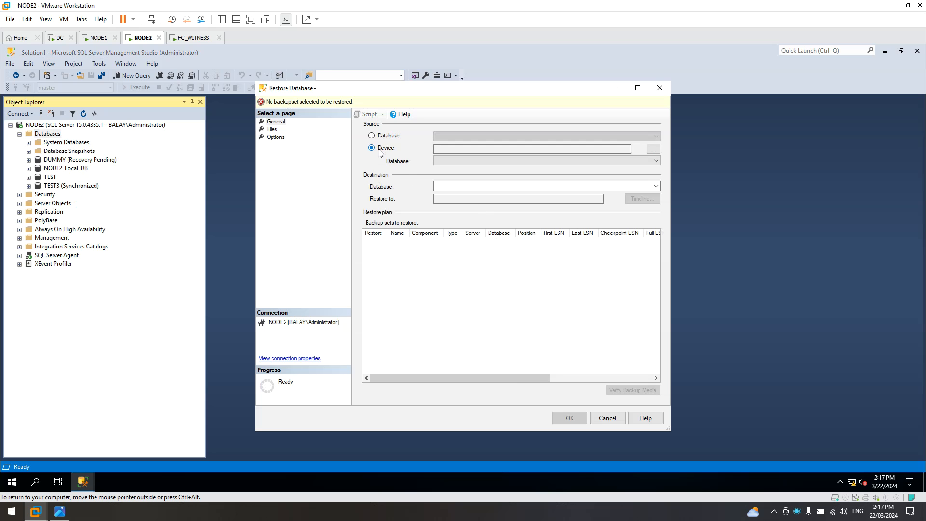
left_click(655, 150)
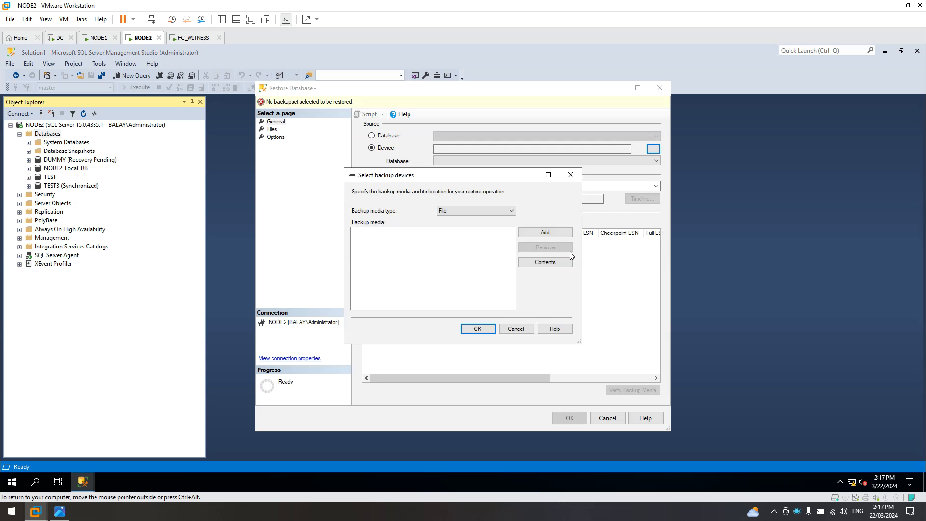
left_click(551, 234)
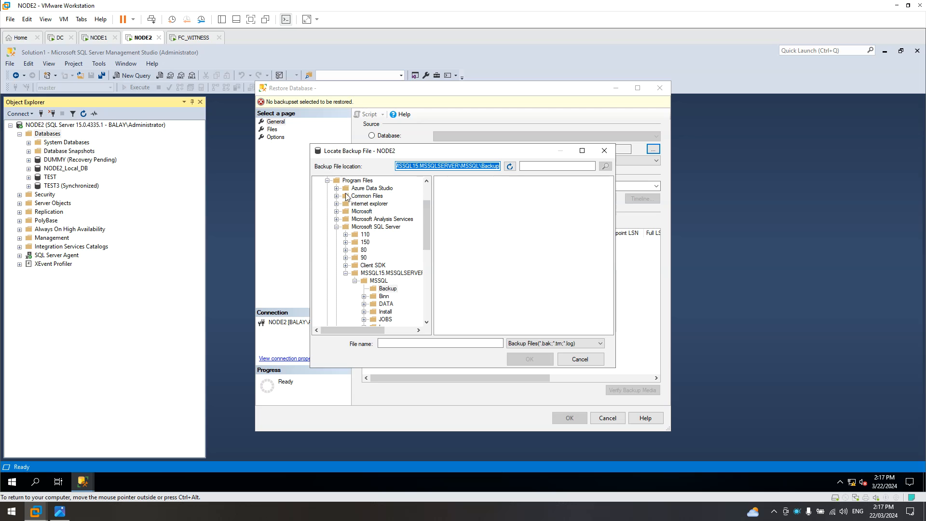
left_click(327, 227)
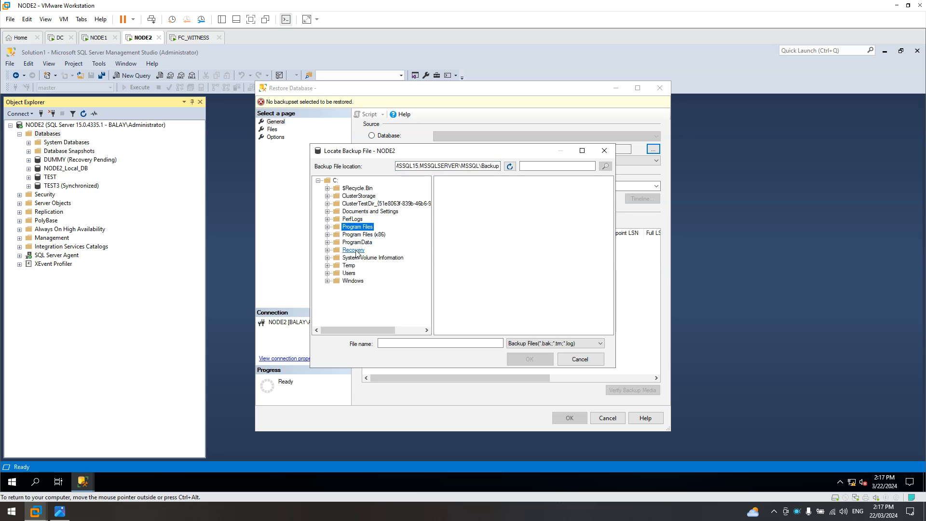
left_click(349, 265)
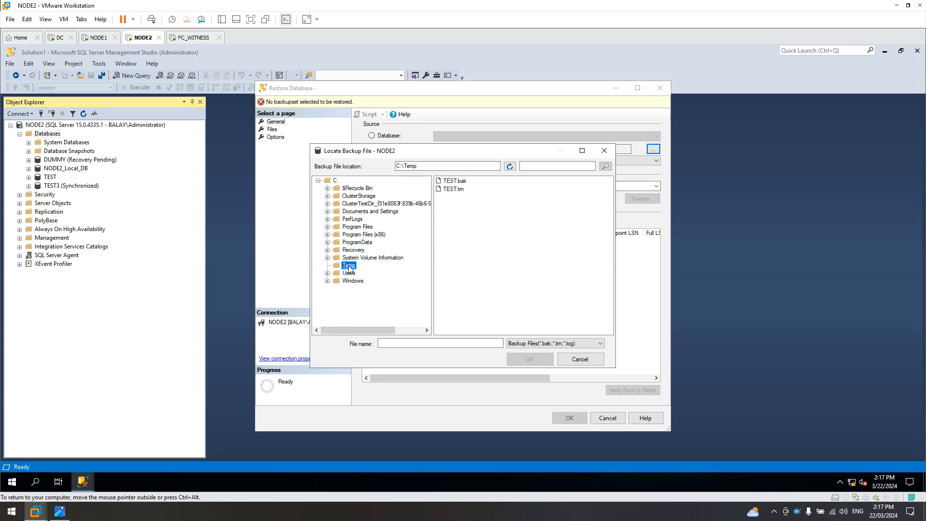
left_click(455, 181)
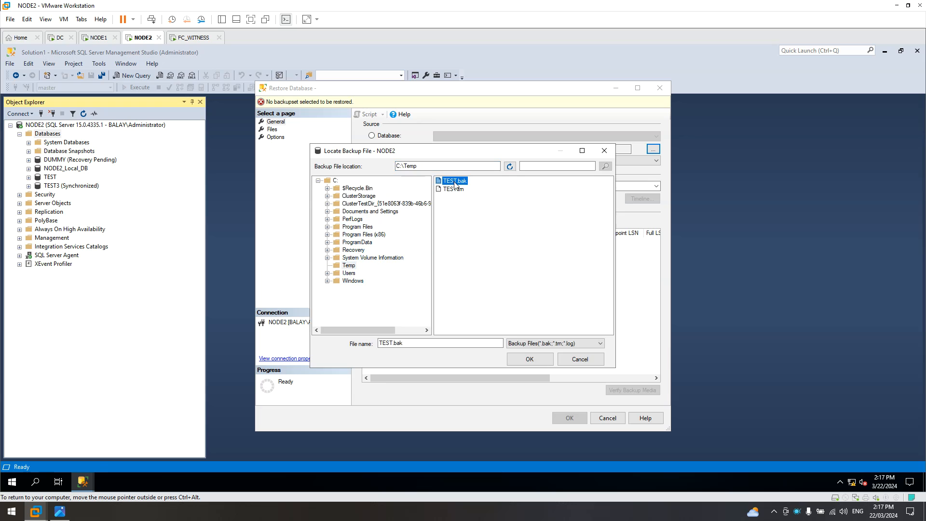
left_click(530, 359)
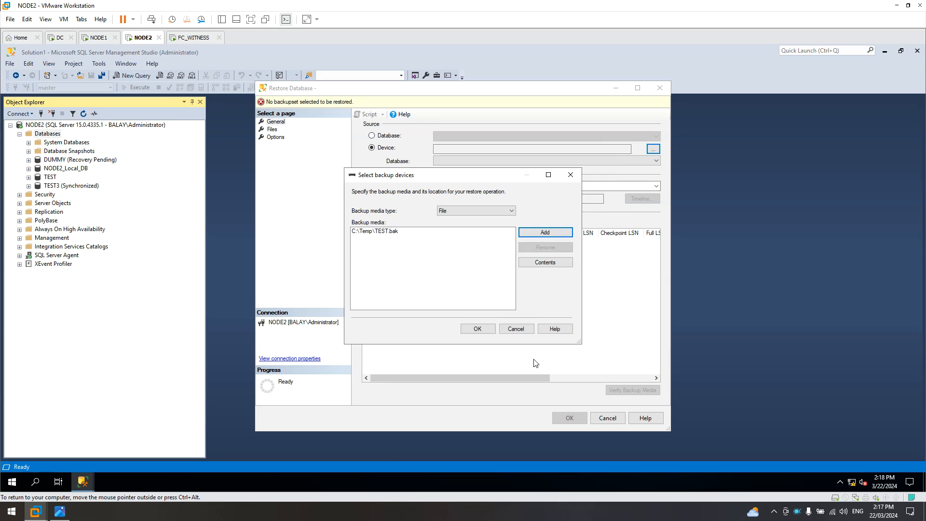
left_click(477, 329)
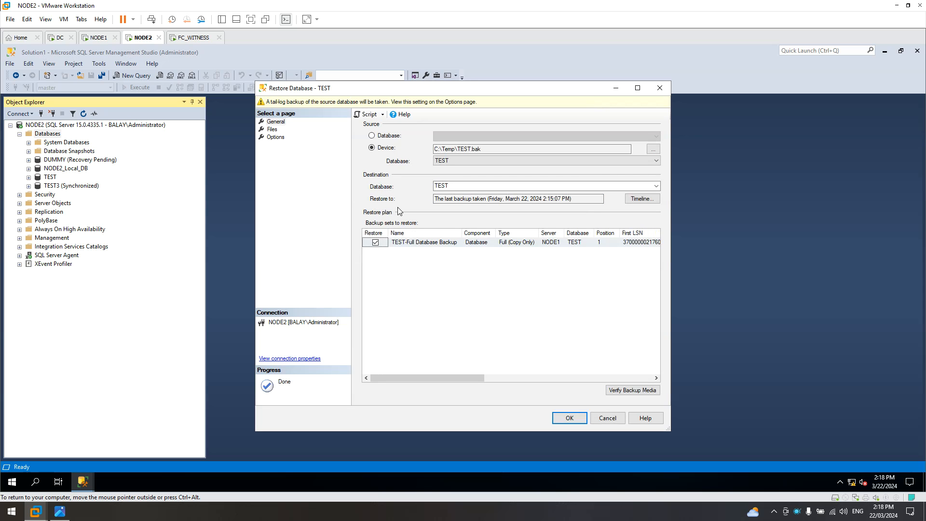
Restore TEST WITH REPLACE and NORECOVERY, no tail-log backup, closing existing connections.
left_click(275, 132)
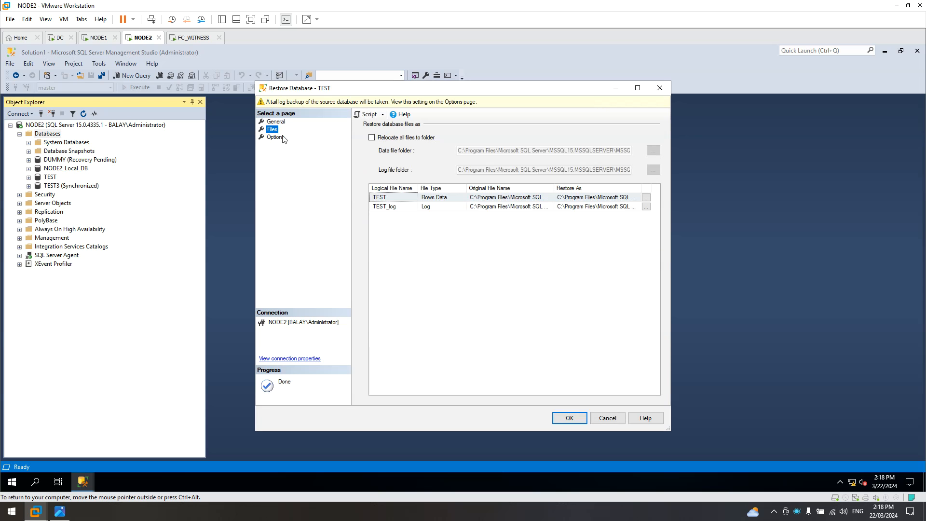
left_click(272, 138)
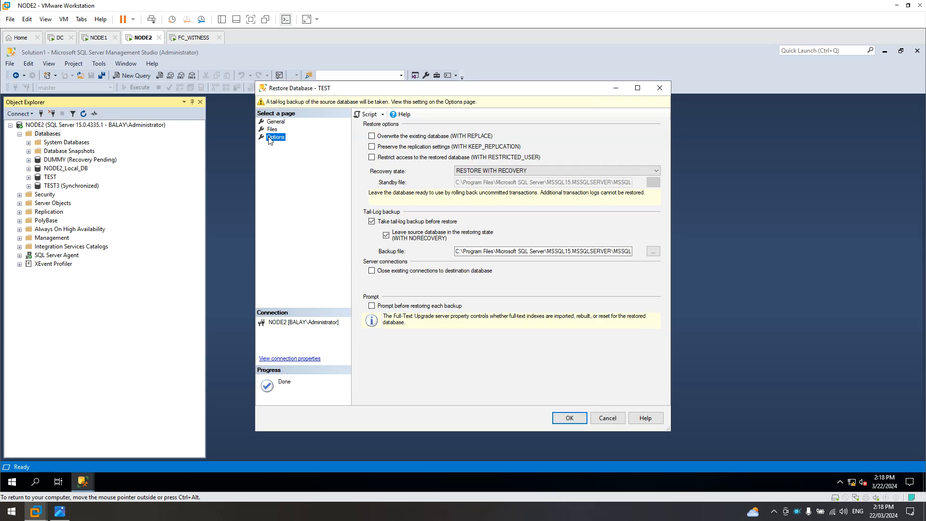
left_click(386, 137)
left_click(491, 173)
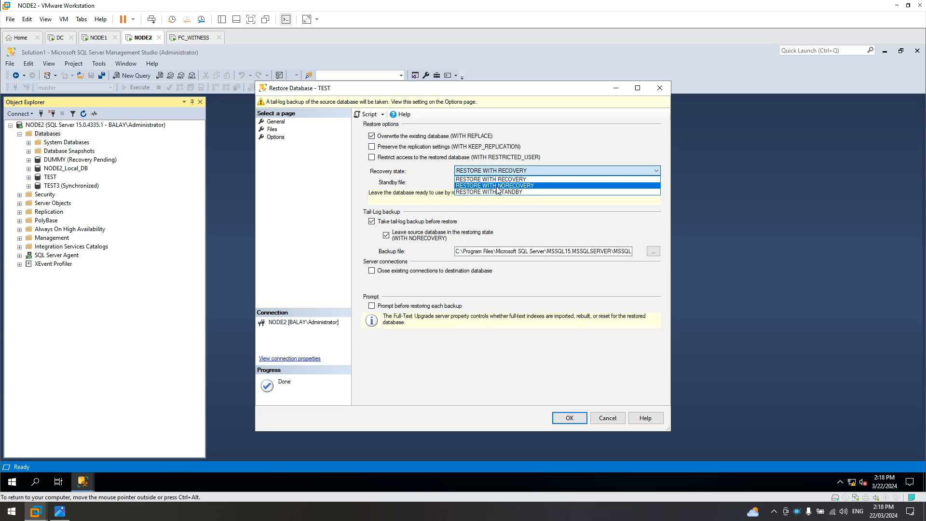
left_click(500, 186)
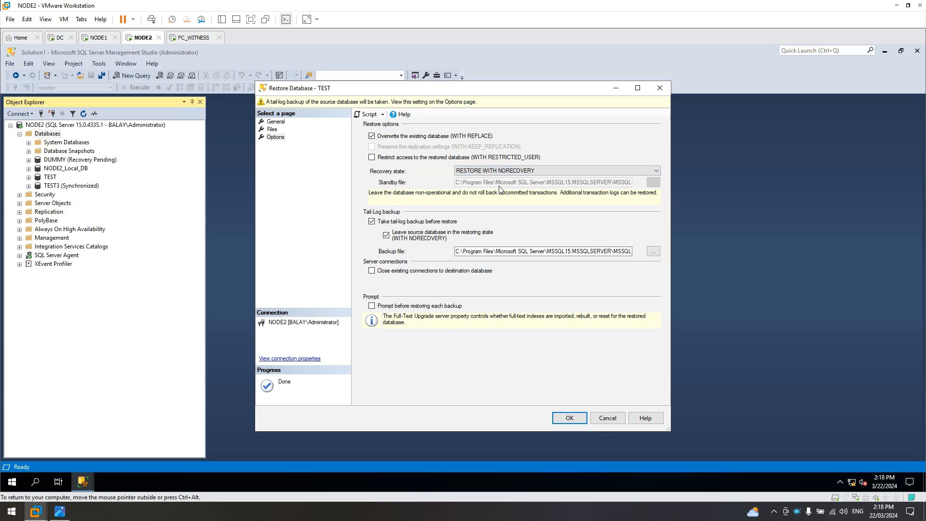
left_click(375, 223)
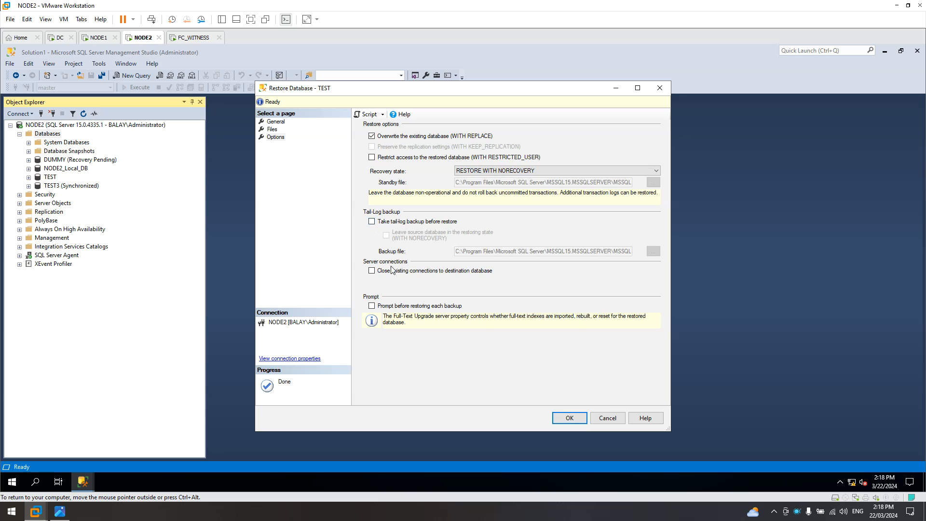
left_click(373, 272)
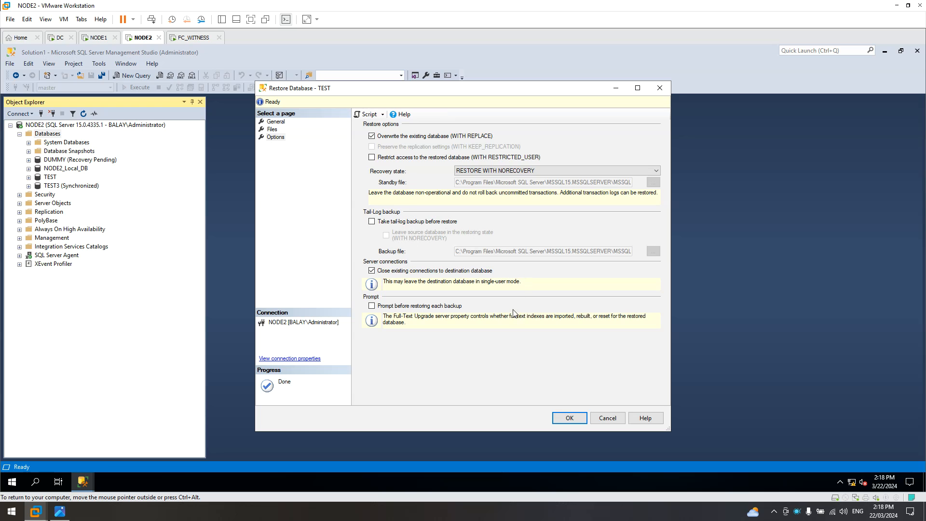
left_click(372, 271)
left_click(372, 271)
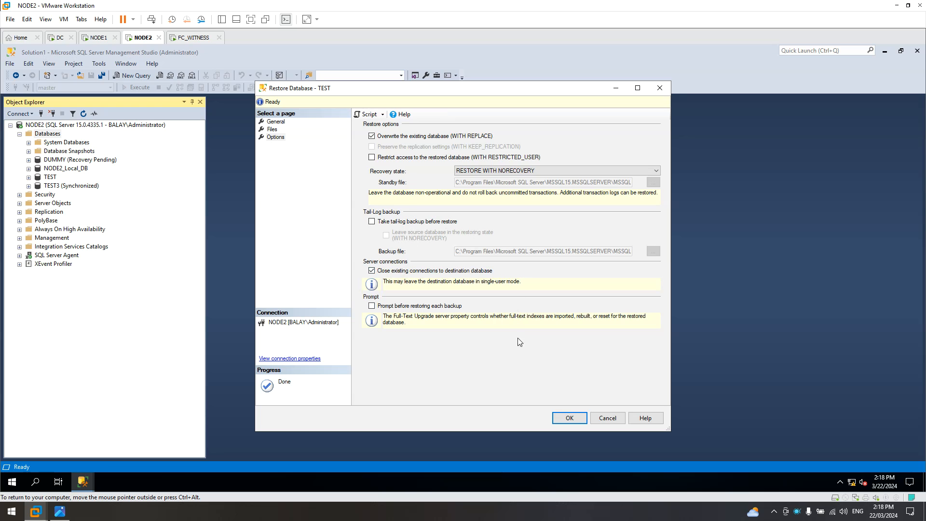
left_click(581, 418)
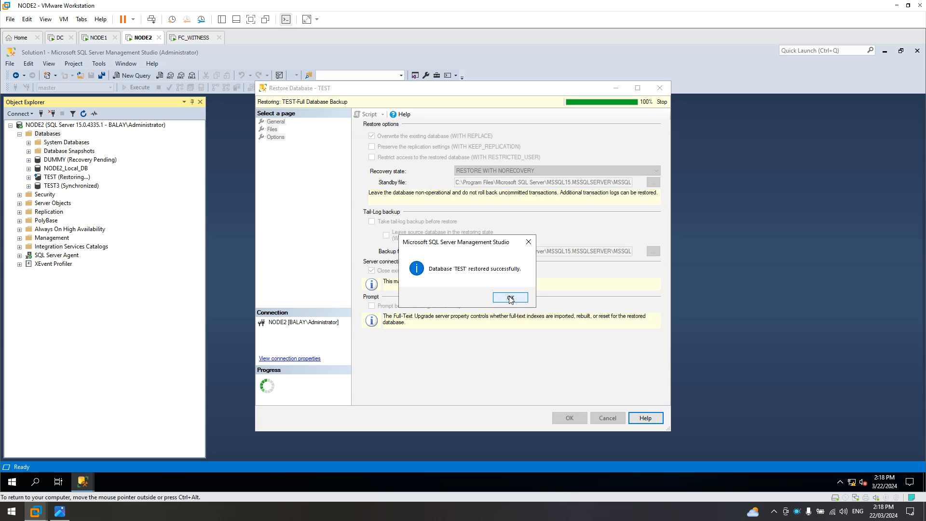
left_click(510, 298)
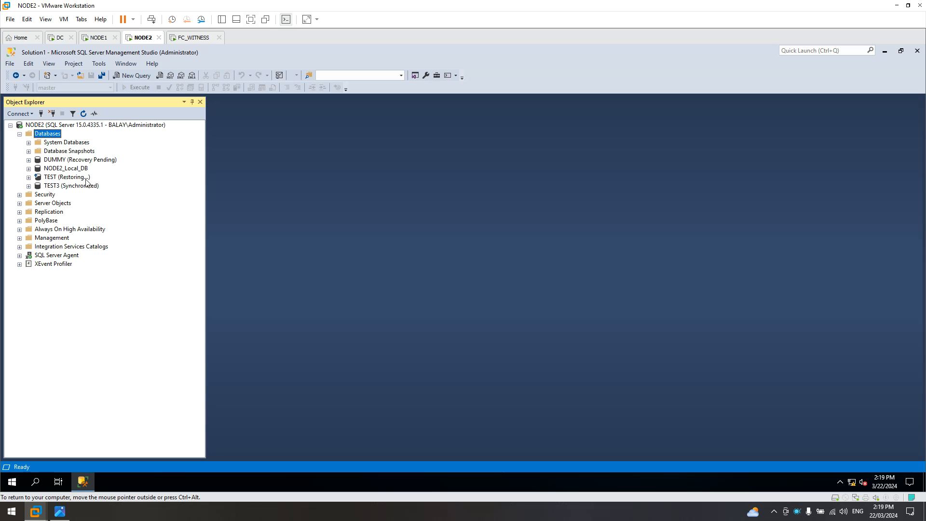
Start a transaction log restore on TEST using C:\Temp\TEST.trn as the backup file.
right_click(70, 180)
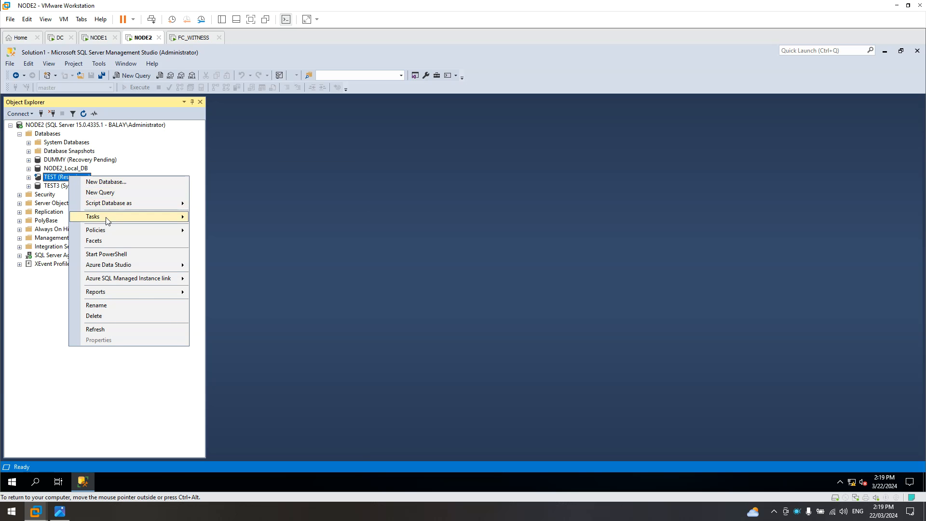
mouse_move(106, 217)
mouse_move(232, 272)
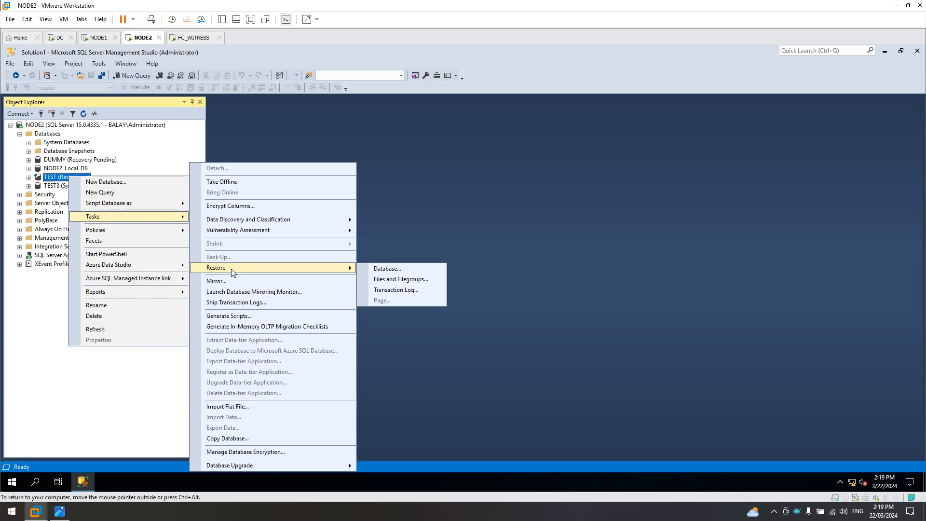
left_click(395, 290)
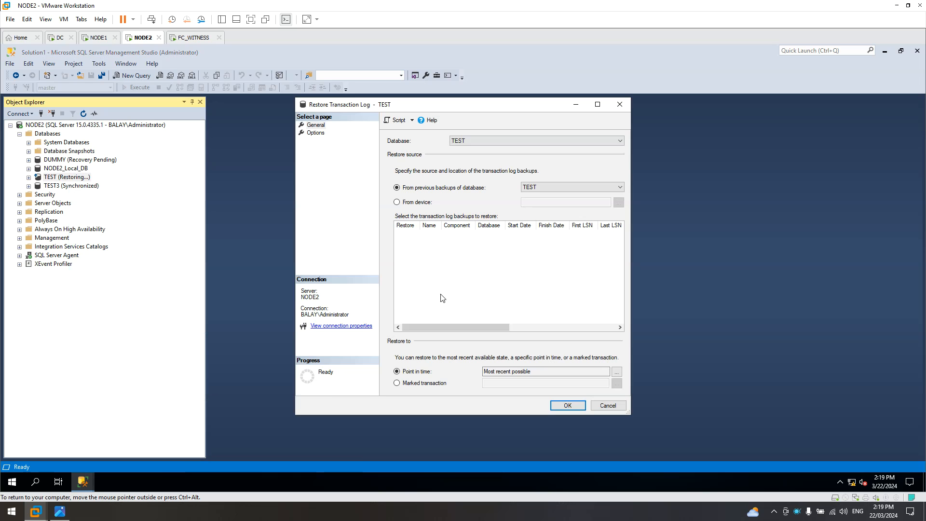
left_click(408, 206)
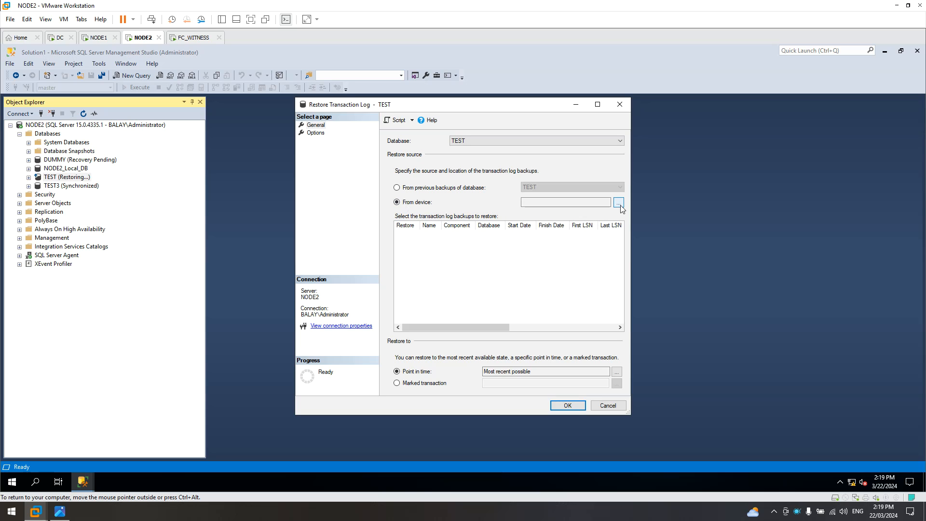
left_click(619, 202)
left_click(550, 233)
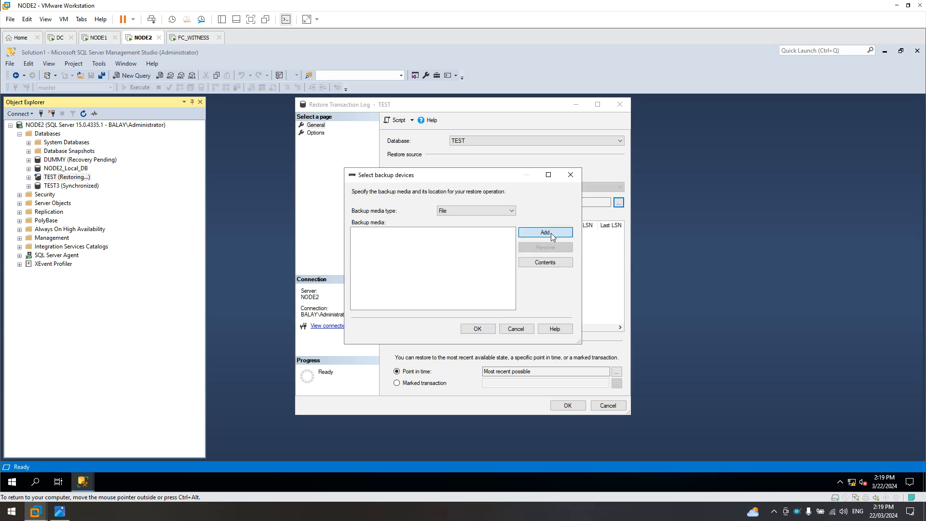
scroll(423, 220, "up", 2)
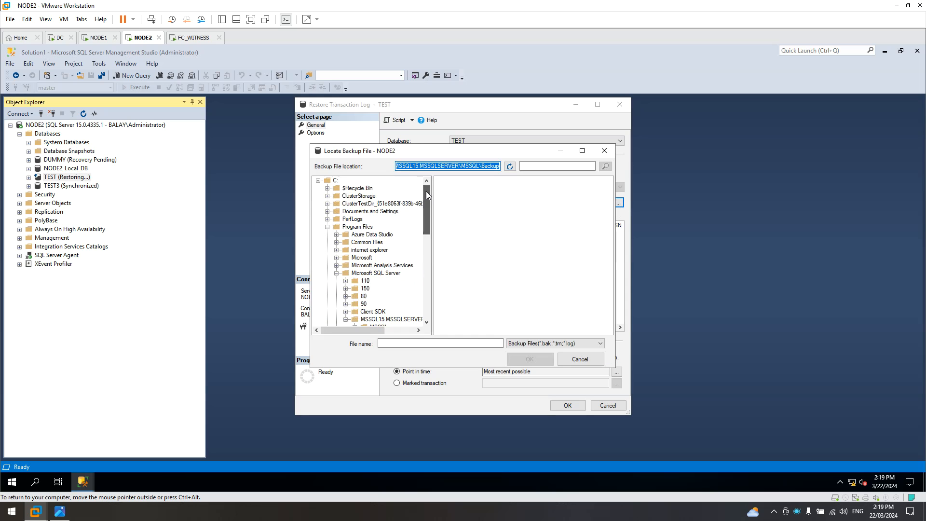
left_click(328, 227)
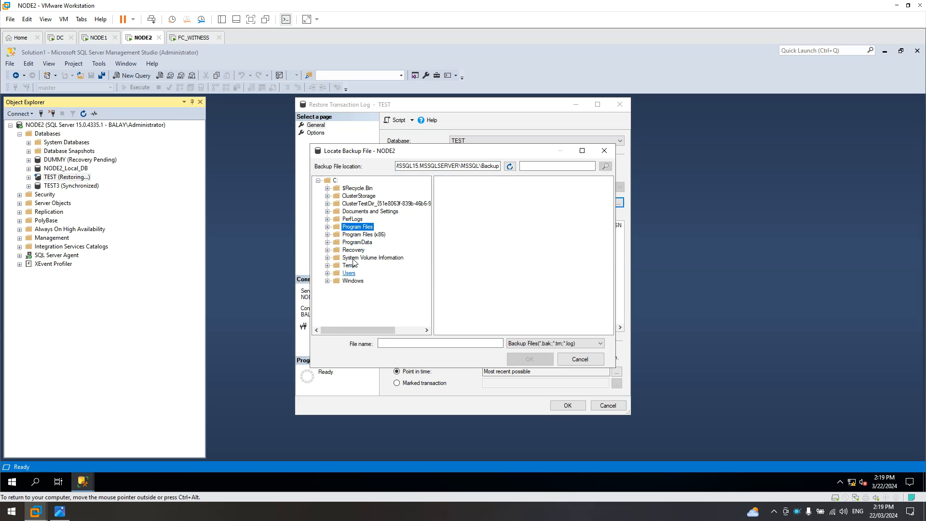
left_click(346, 265)
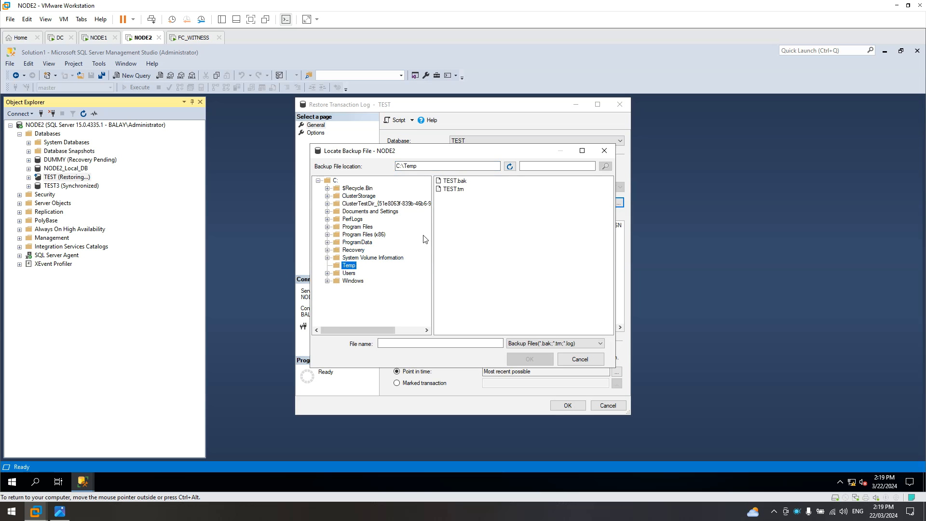
left_click(452, 191)
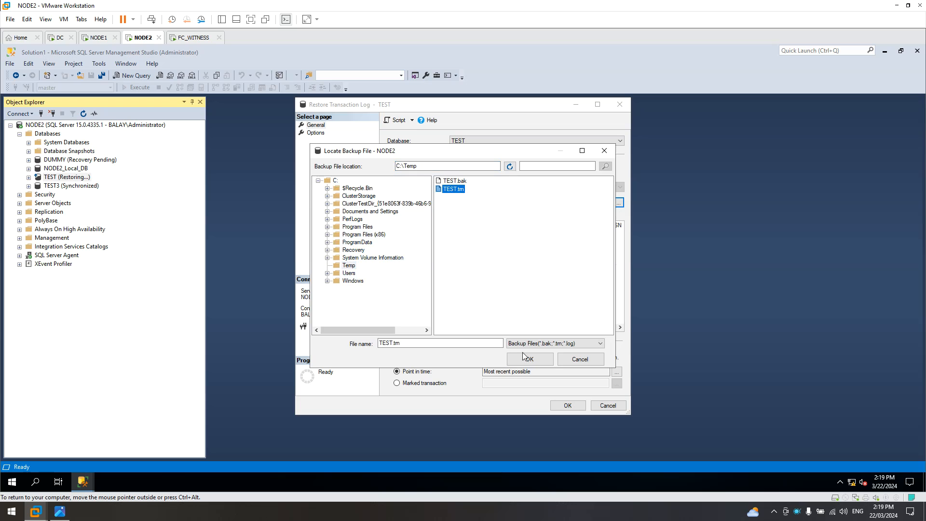
left_click(538, 361)
left_click(483, 330)
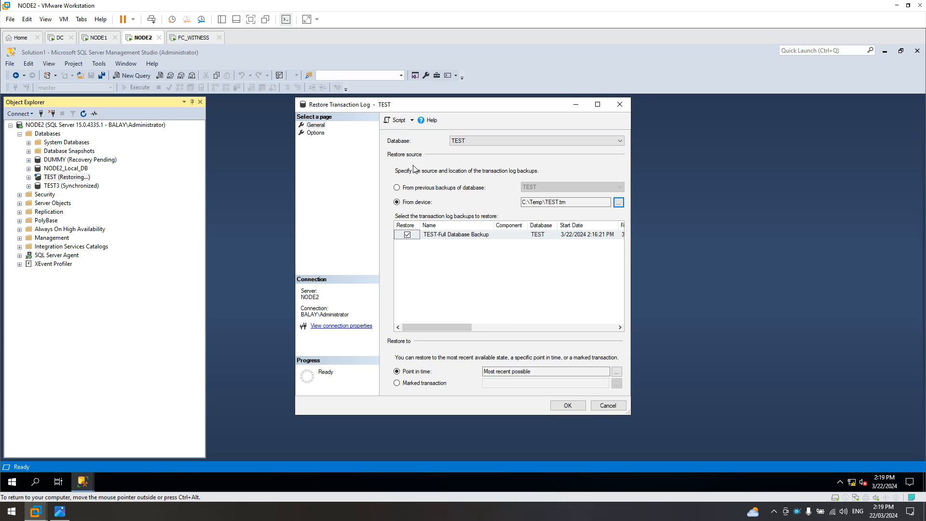
Run the log restore WITH NORECOVERY and acknowledge the success message.
left_click(314, 133)
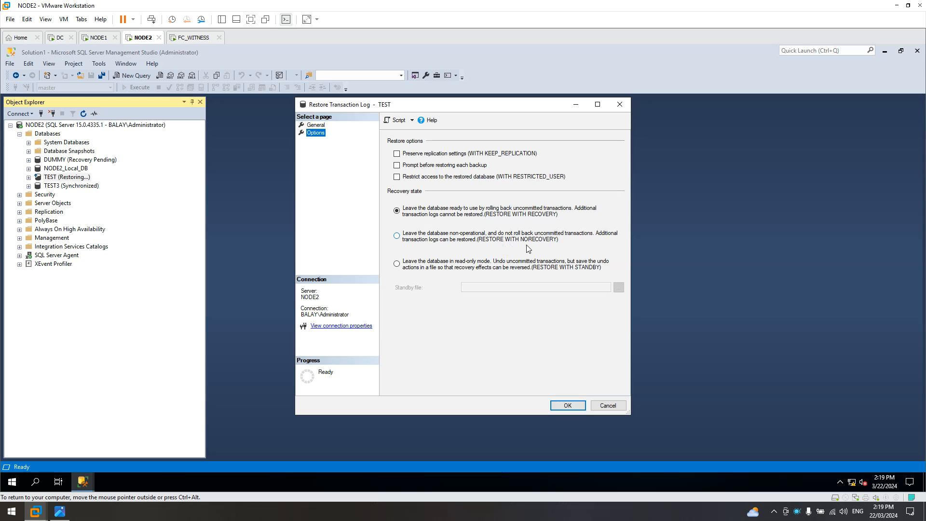
left_click(401, 240)
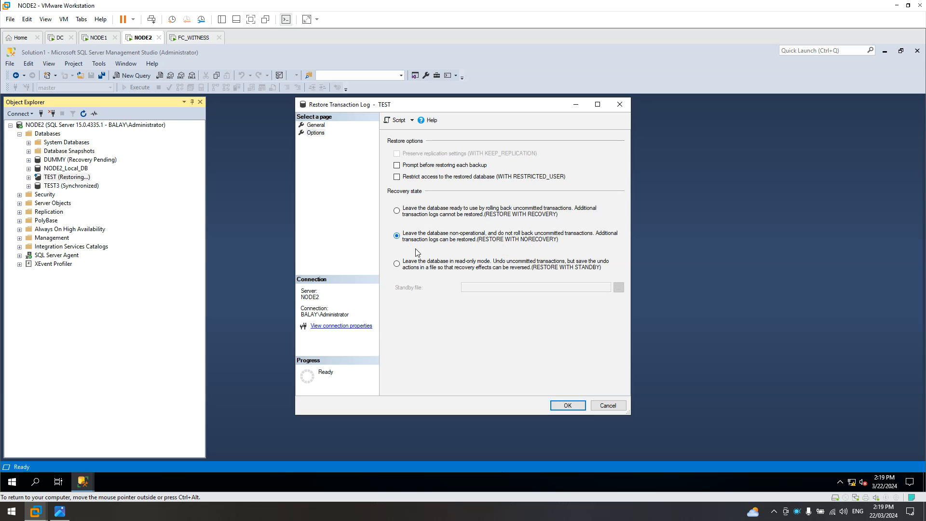
left_click(568, 406)
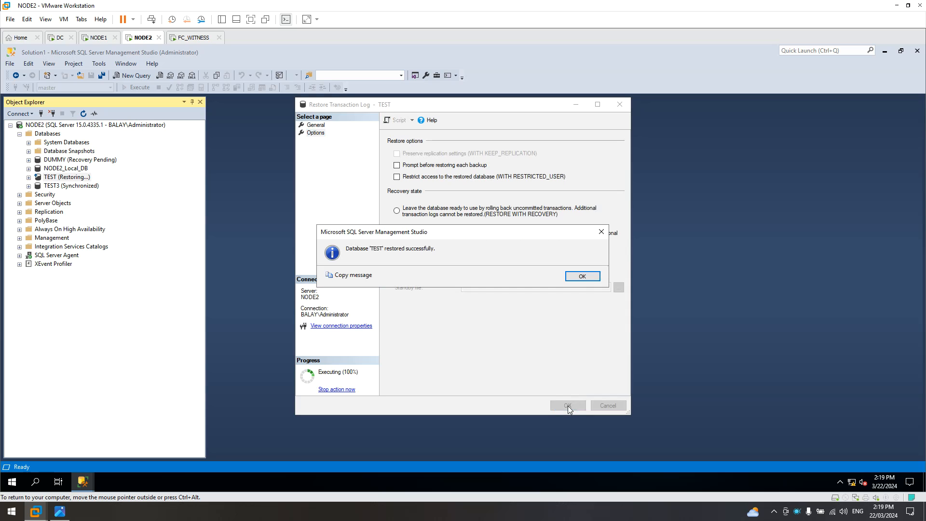
left_click(582, 277)
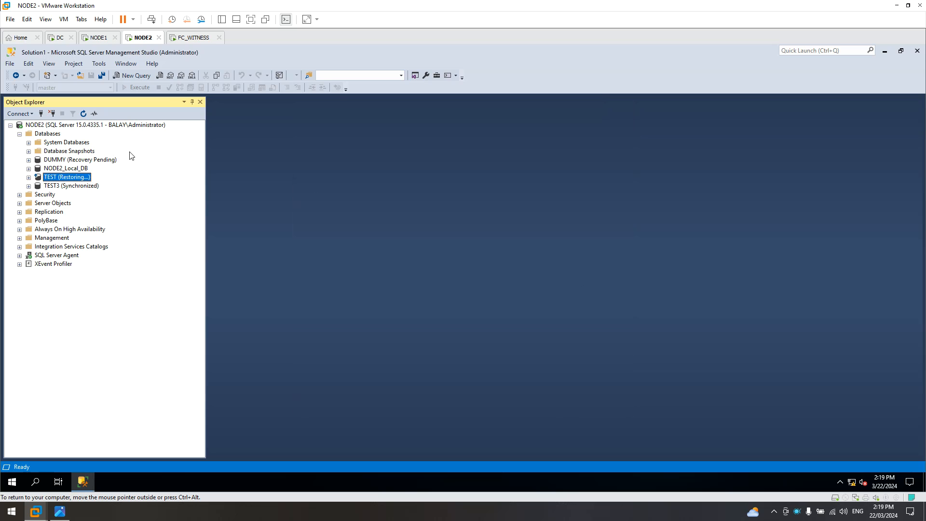
On NODE1, open the TEST database's Mirroring properties page and launch Configure Security.
left_click(99, 38)
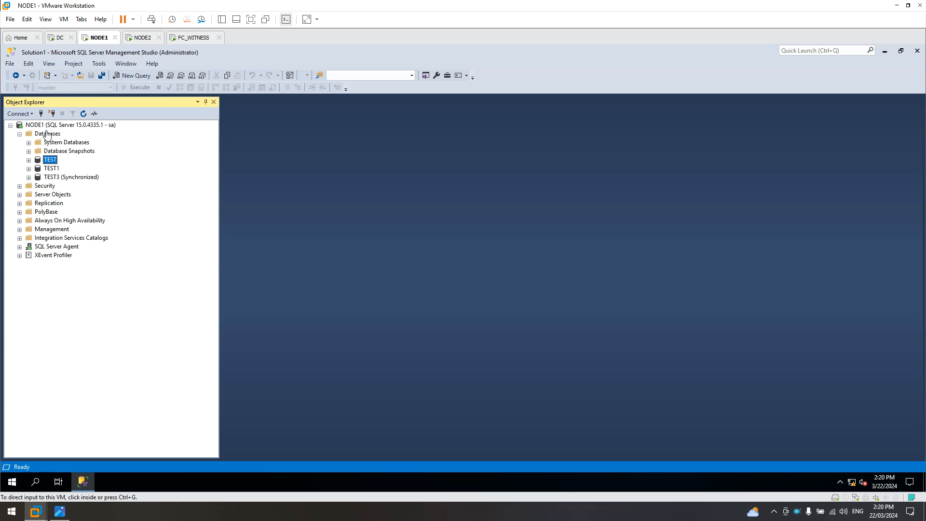
right_click(52, 164)
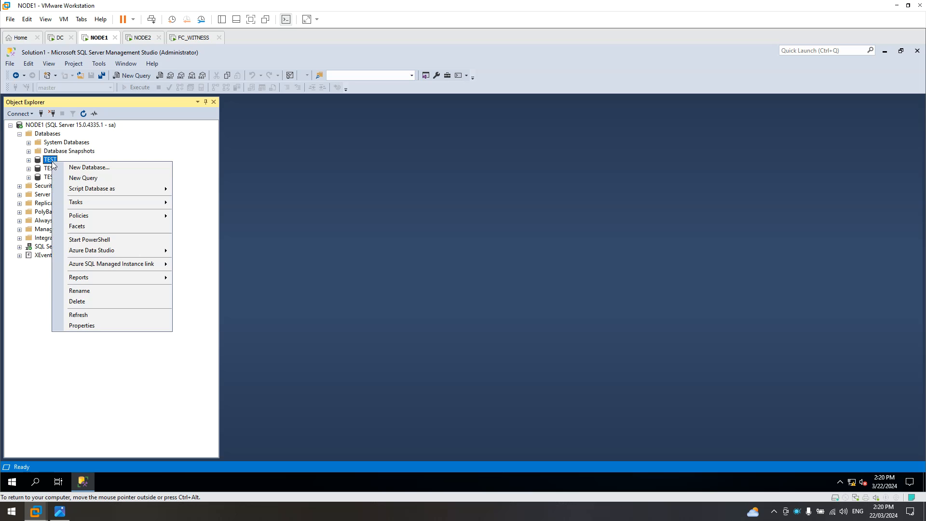
mouse_move(76, 202)
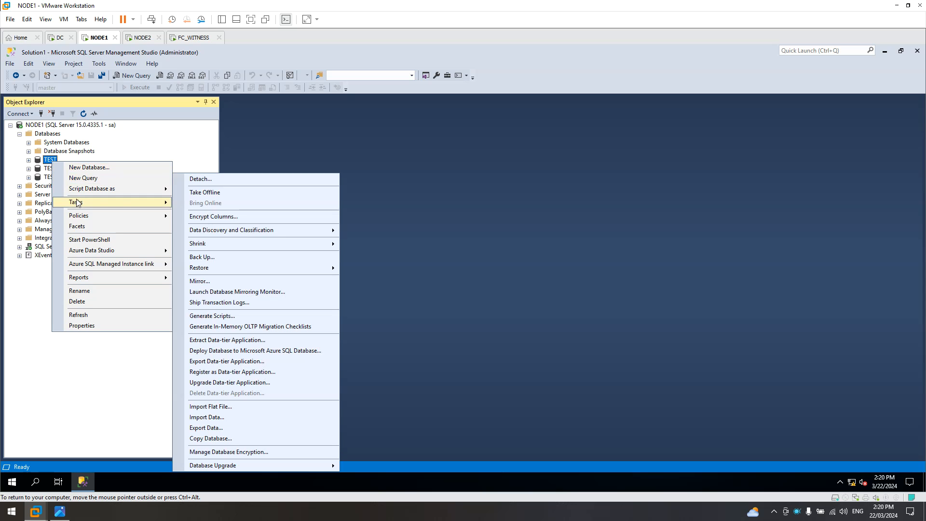
left_click(207, 283)
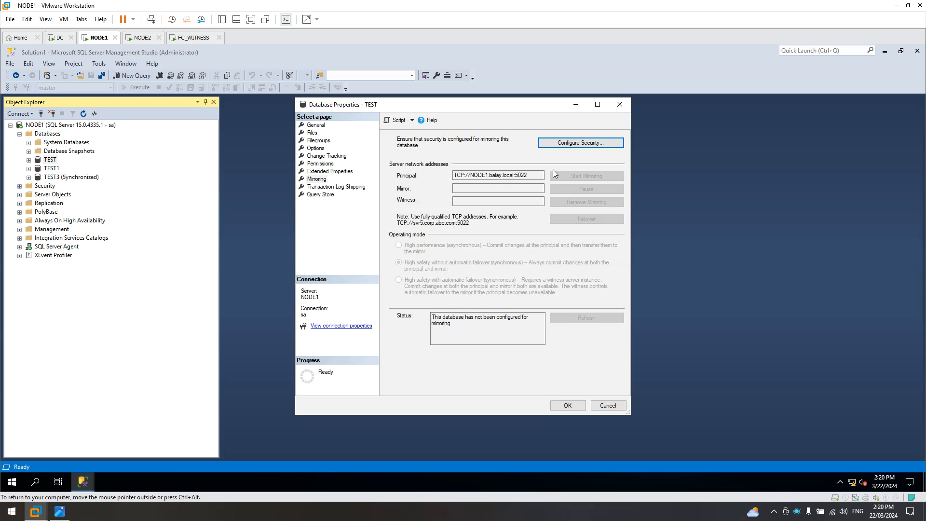
left_click(319, 179)
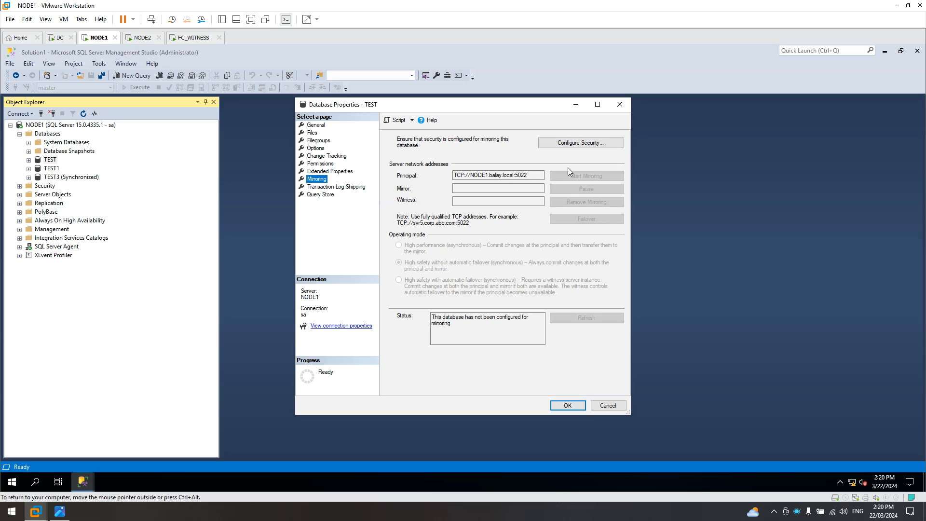
left_click(585, 144)
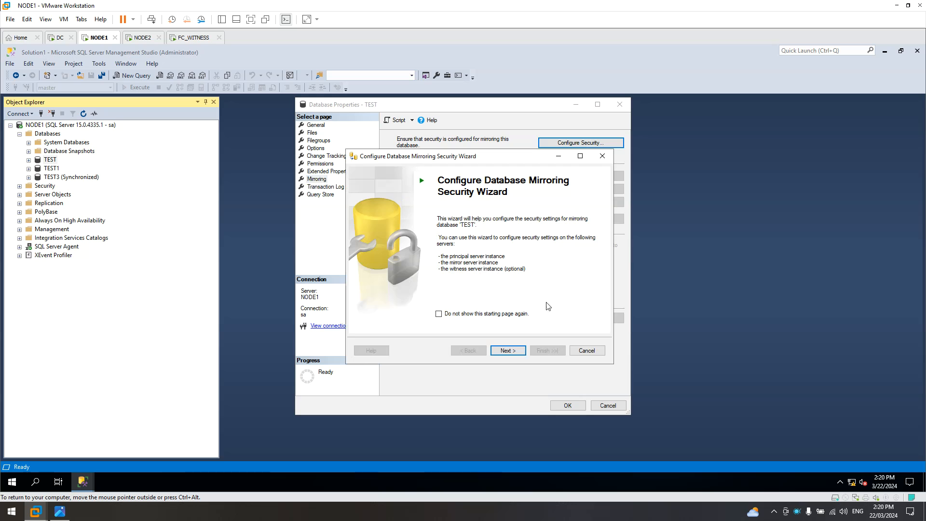
Choose no witness and keep the principal endpoint Hadr_endpoint on port 5022, briefly checking NODE2.
left_click(513, 353)
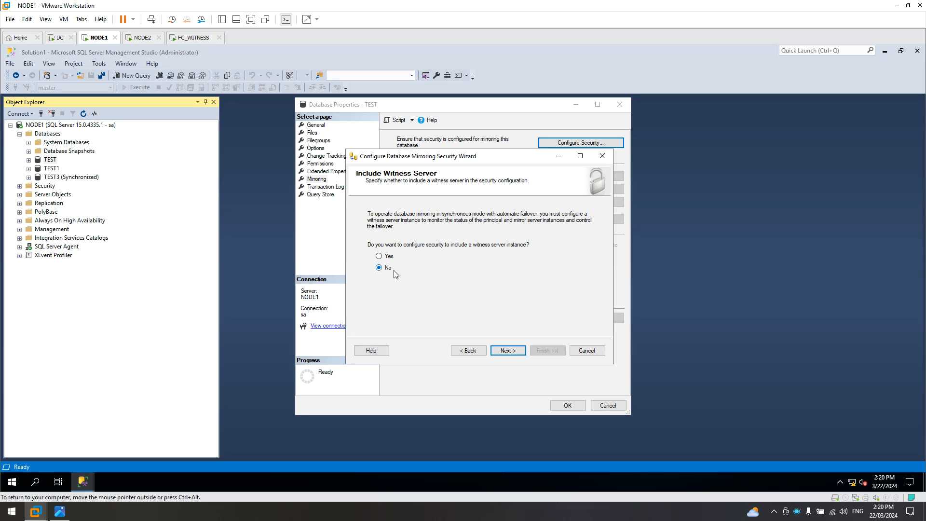
left_click(506, 351)
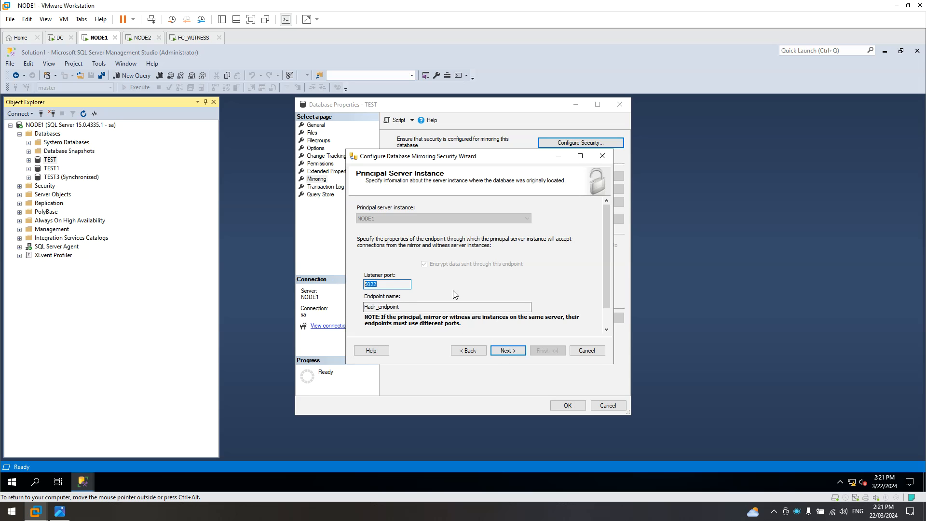
left_click(507, 354)
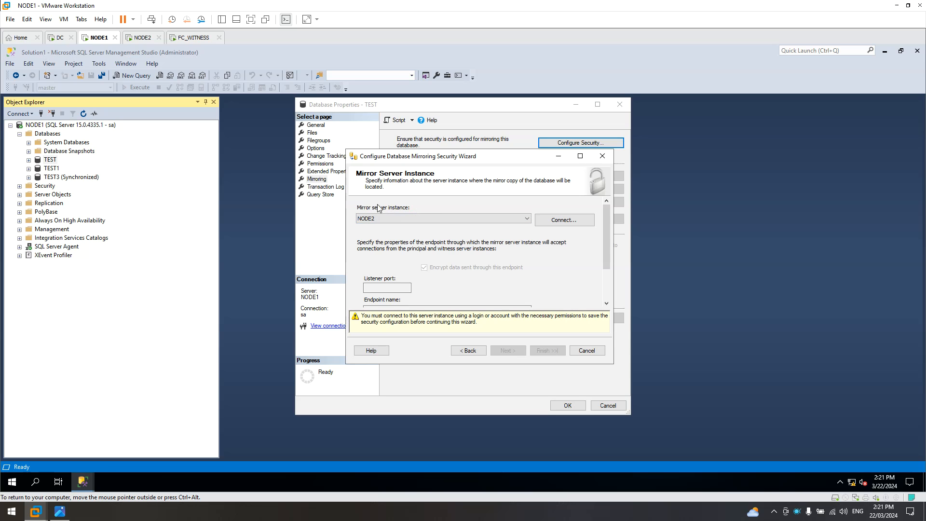
left_click(146, 39)
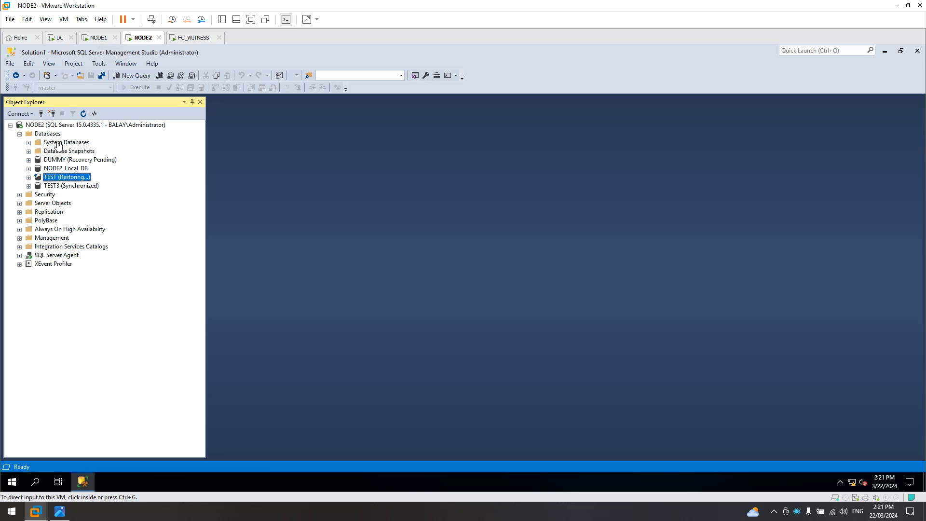
left_click(99, 38)
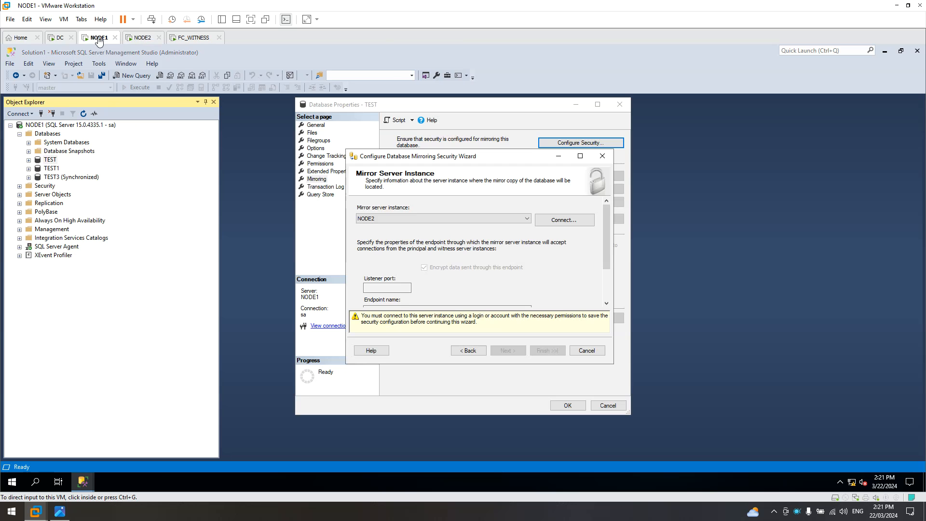
Set up the NODE2 mirror connection with SQL Server Authentication and the system administrator login.
left_click(572, 220)
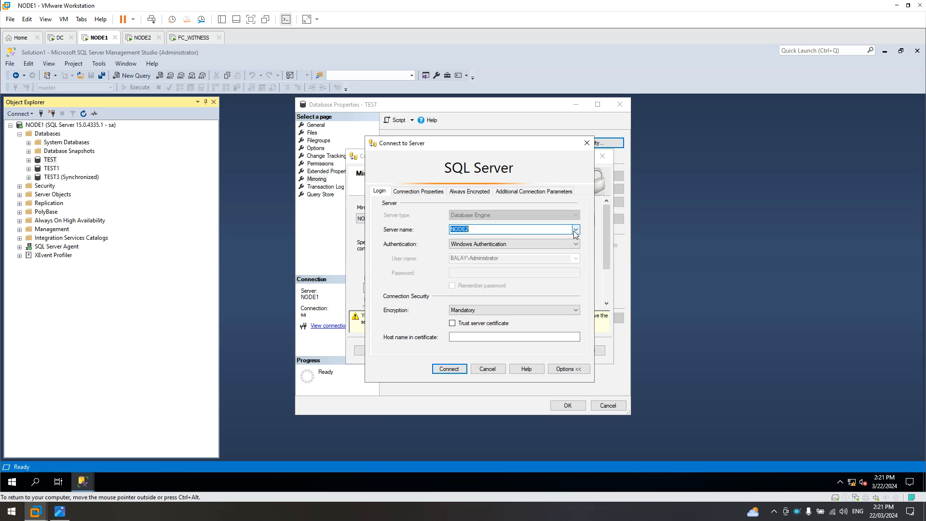
left_click(575, 229)
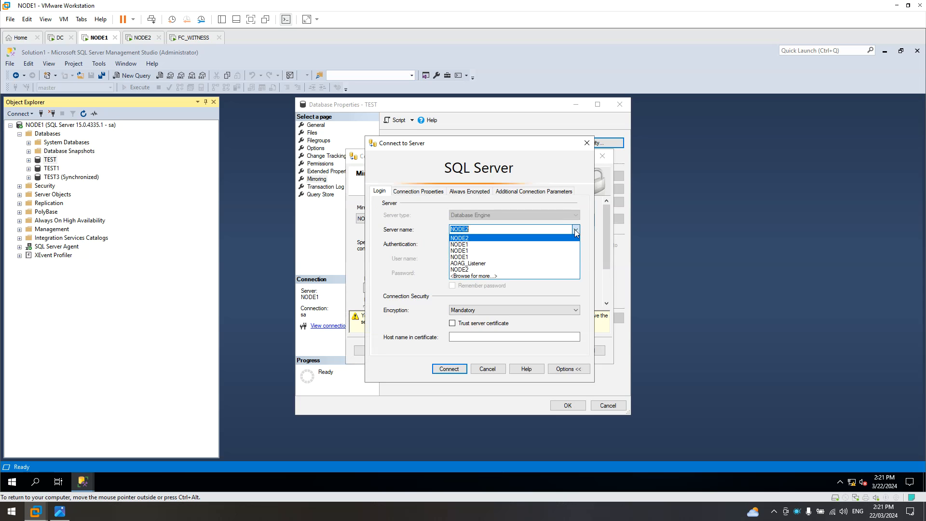
left_click(479, 239)
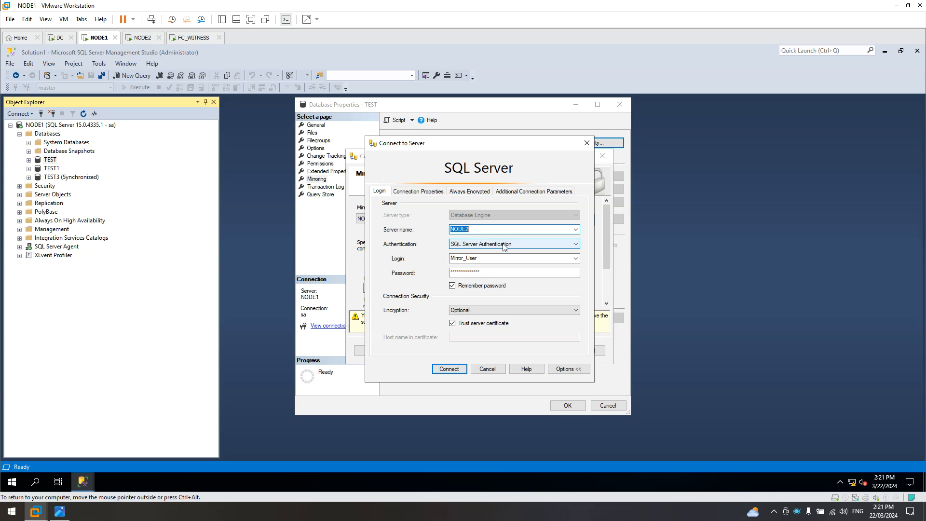
left_click(528, 245)
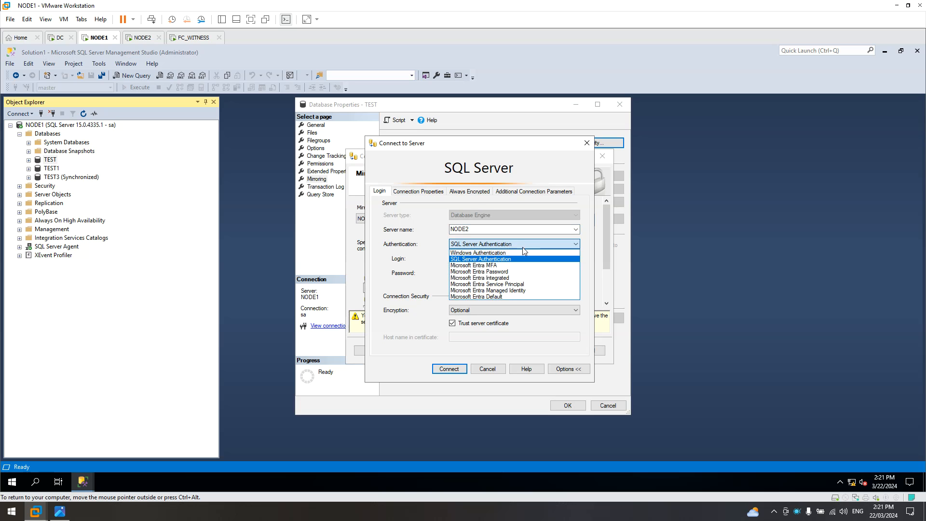
left_click(523, 253)
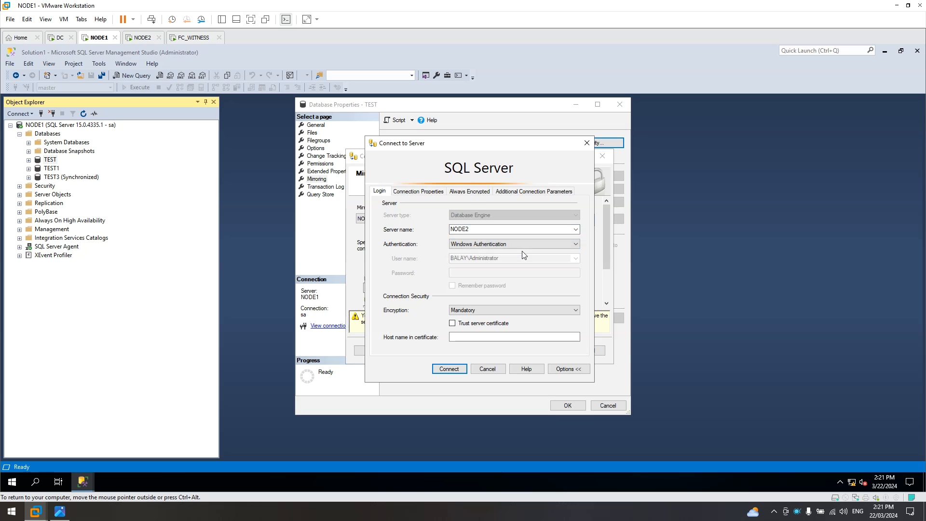
left_click(502, 245)
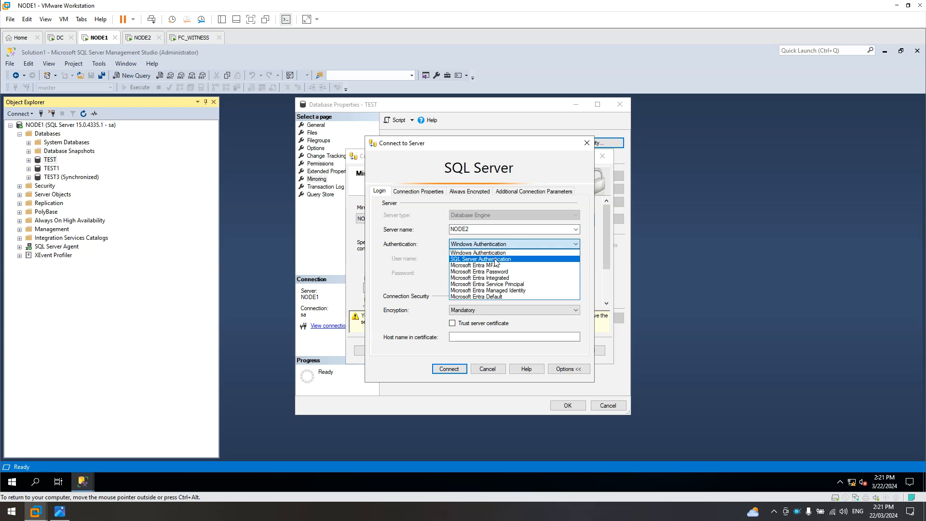
left_click(497, 260)
left_click(579, 262)
left_click(529, 272)
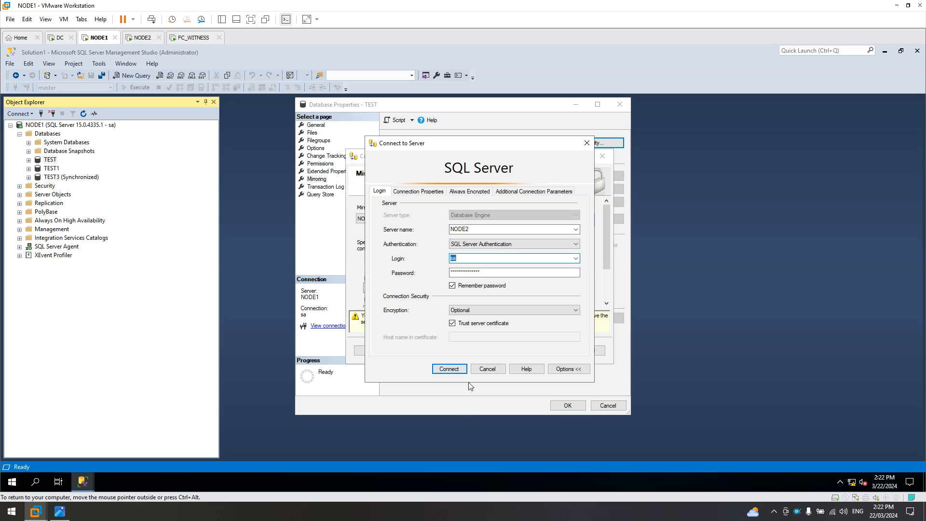
Connect to NODE2 and accept its mirror endpoint settings, then bring up the Start menu.
left_click(453, 369)
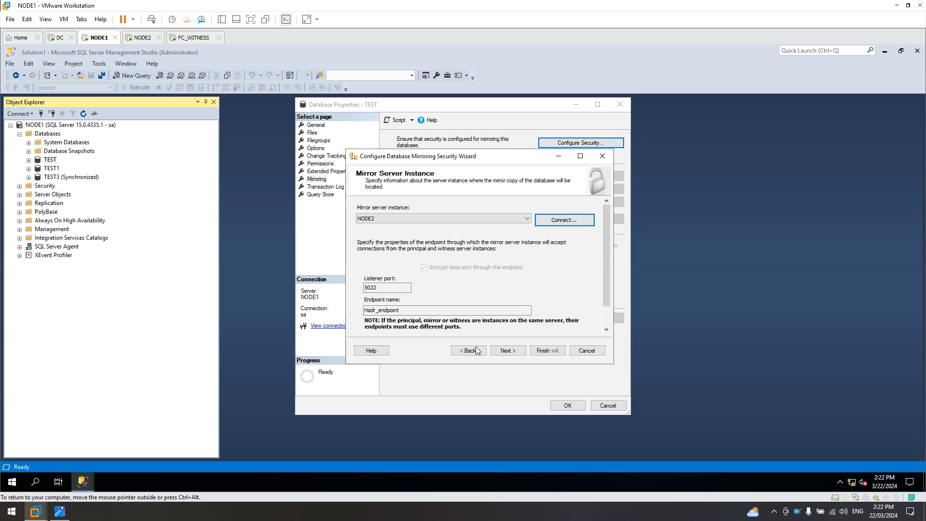
left_click(515, 351)
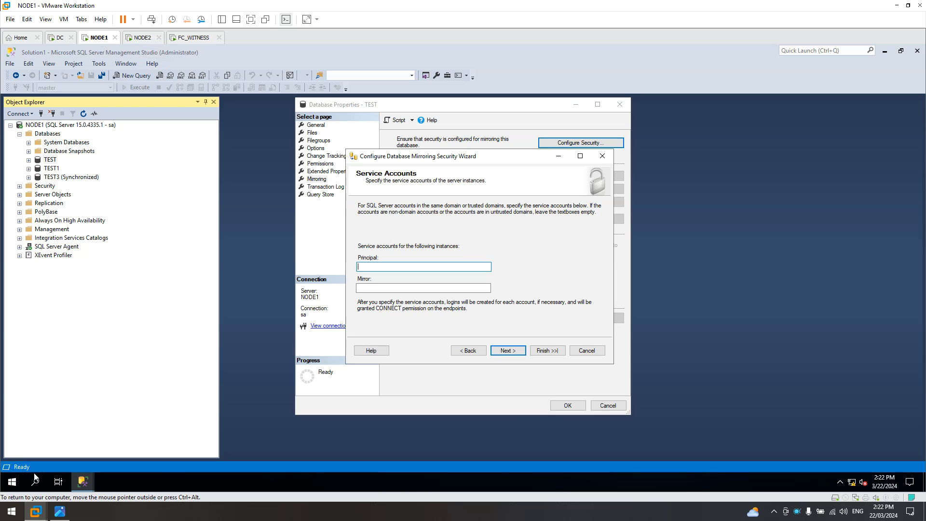
left_click(12, 482)
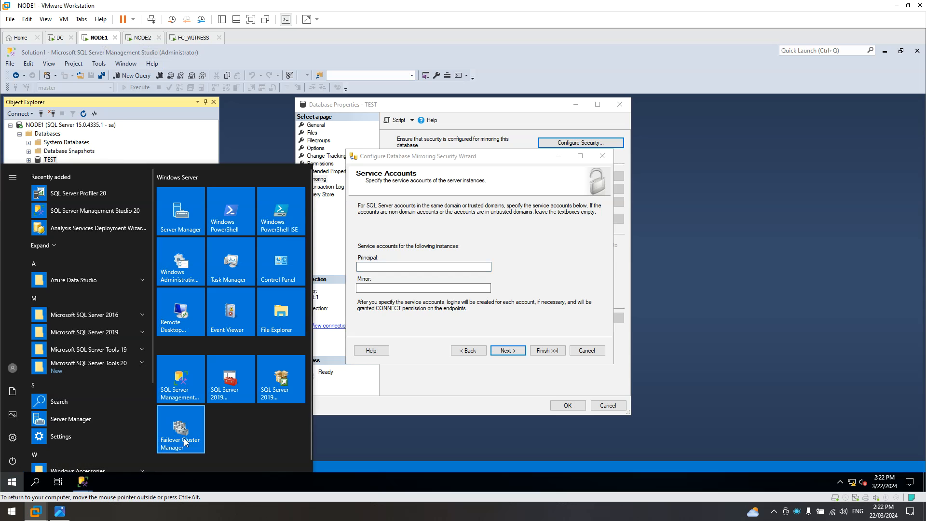
In NODE1's Configuration Manager, show full service names and log-on accounts, selecting SQL Server (MSSQLSERVER).
left_click(235, 396)
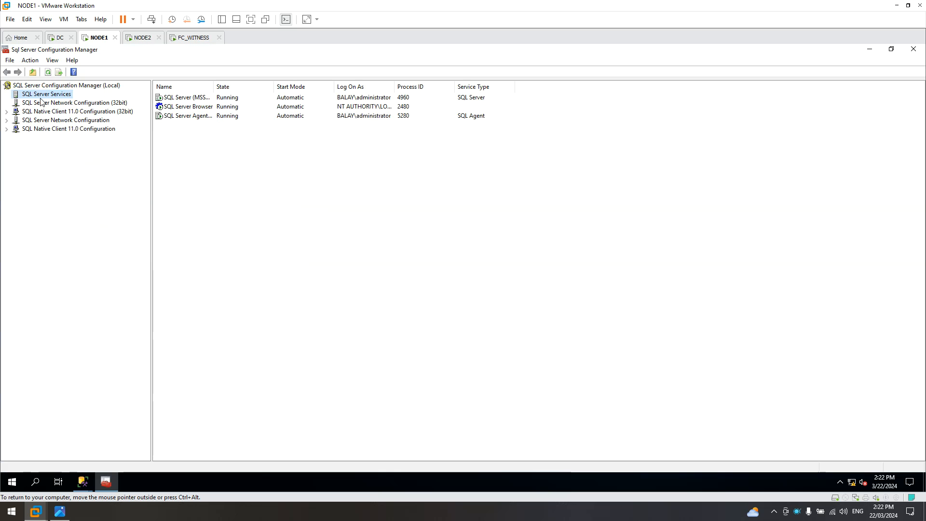
left_click_drag(214, 86, 317, 86)
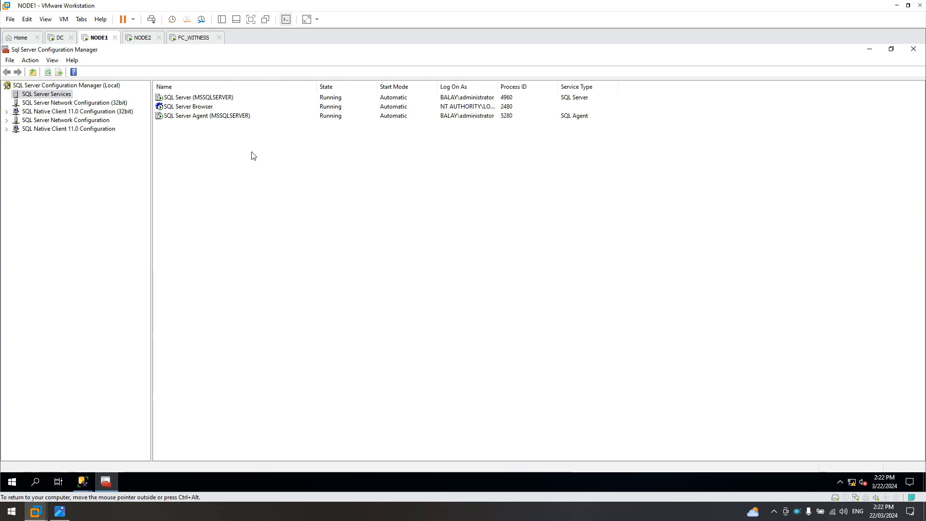
left_click(180, 99)
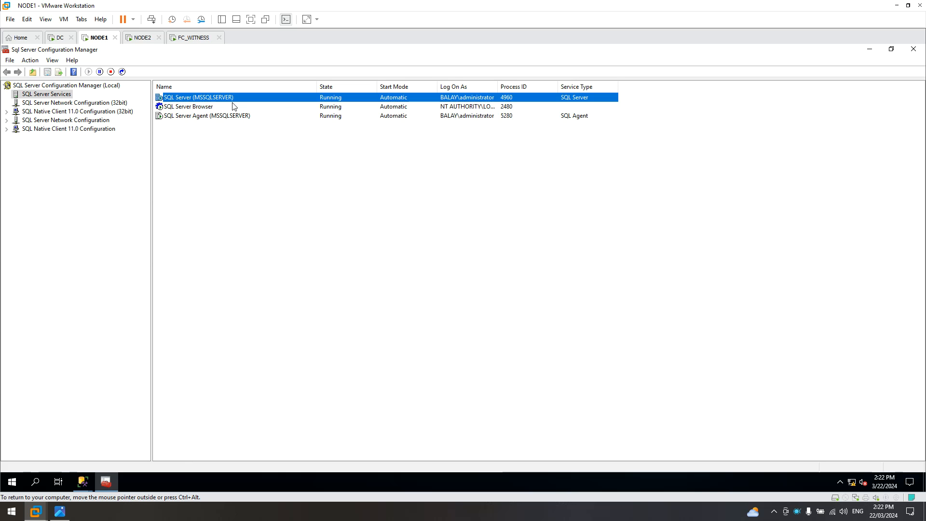
left_click_drag(497, 87, 565, 88)
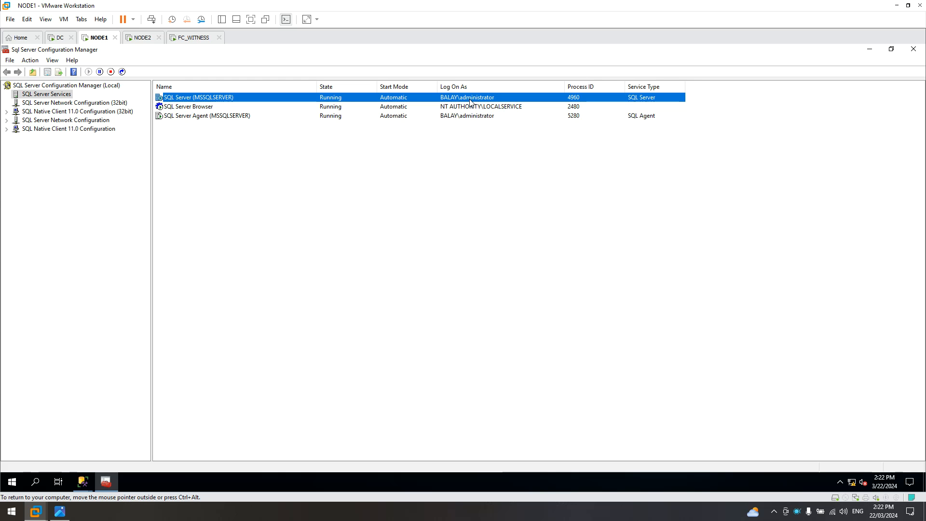
On NODE2, check both SQL services' log-on accounts in Configuration Manager, then minimize it.
left_click(143, 40)
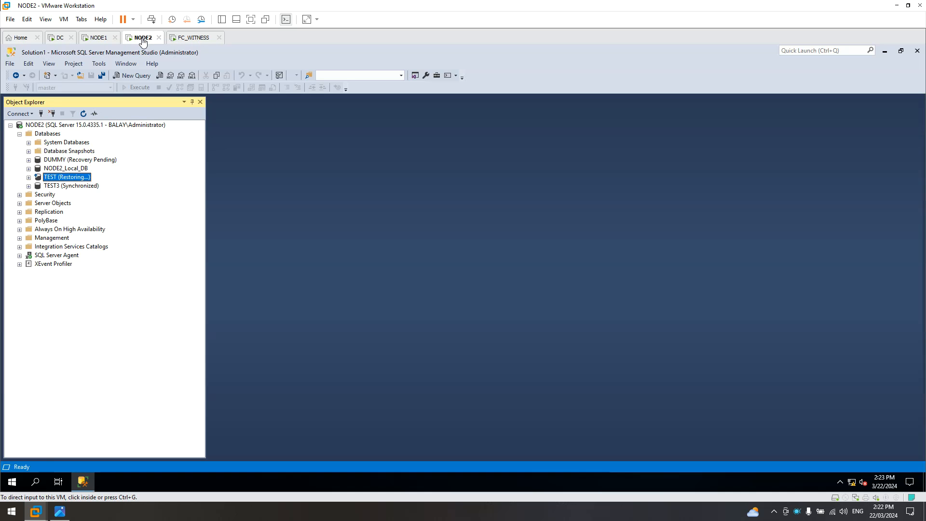
left_click(18, 487)
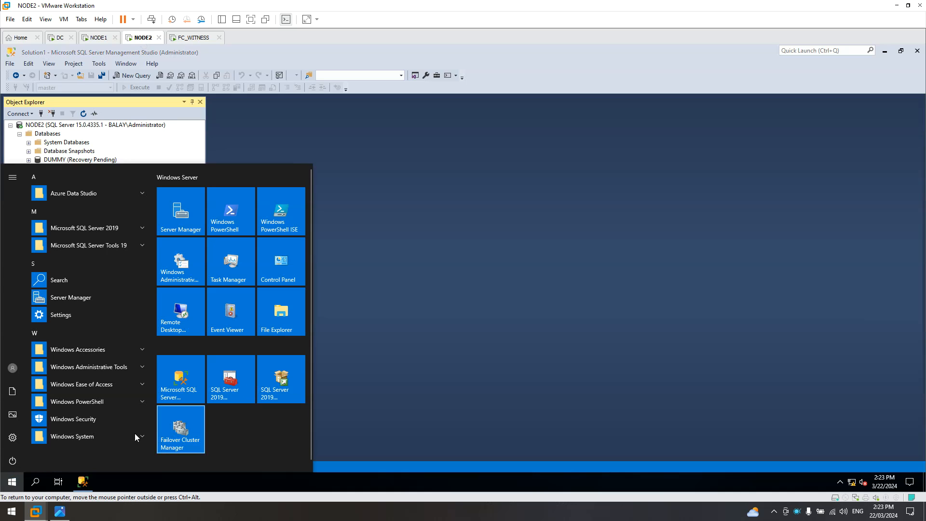
left_click(234, 385)
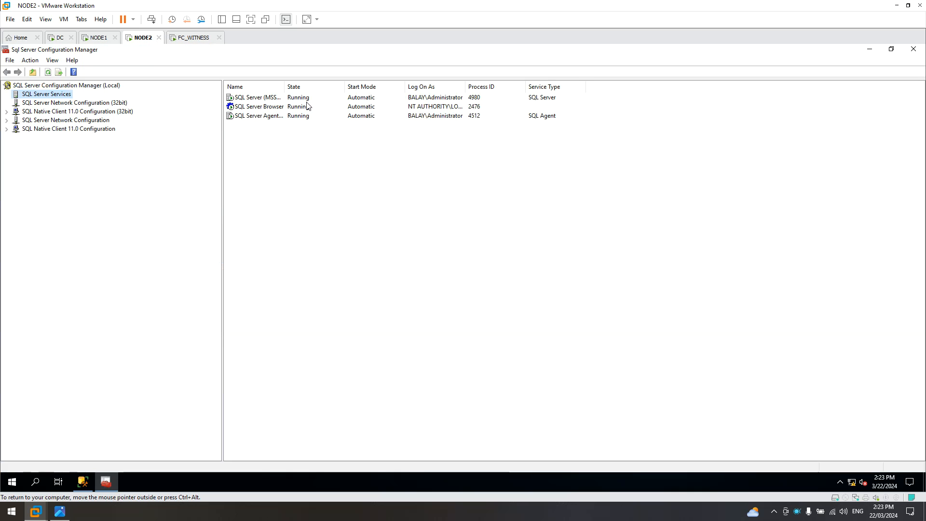
left_click_drag(284, 86, 330, 87)
left_click_drag(512, 86, 611, 89)
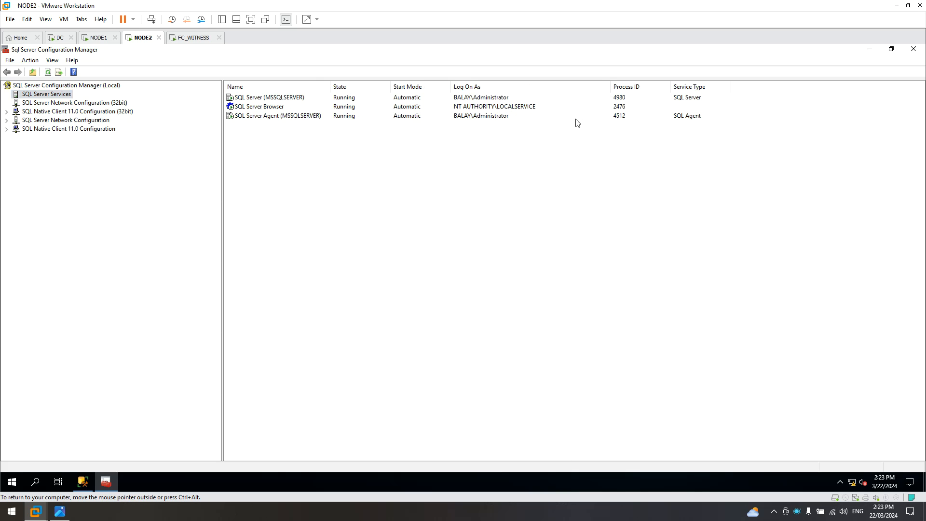
left_click(274, 99)
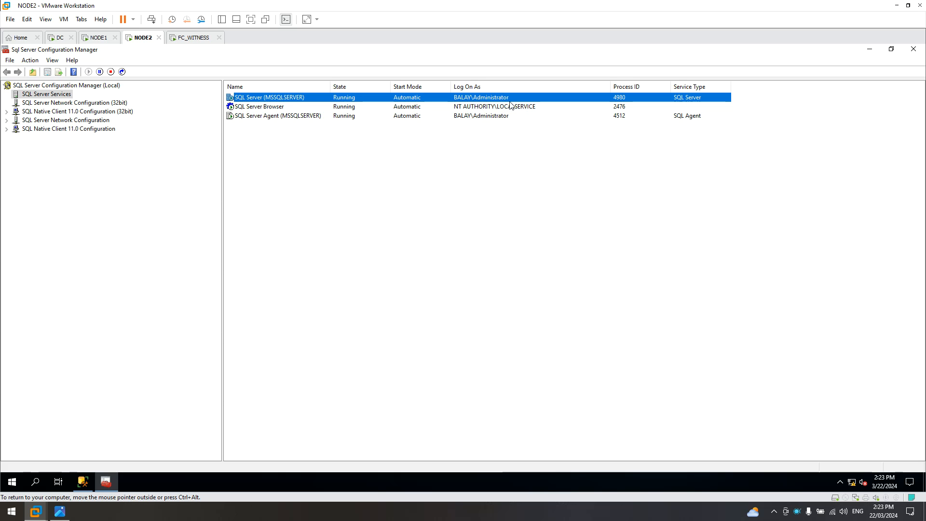
left_click(876, 52)
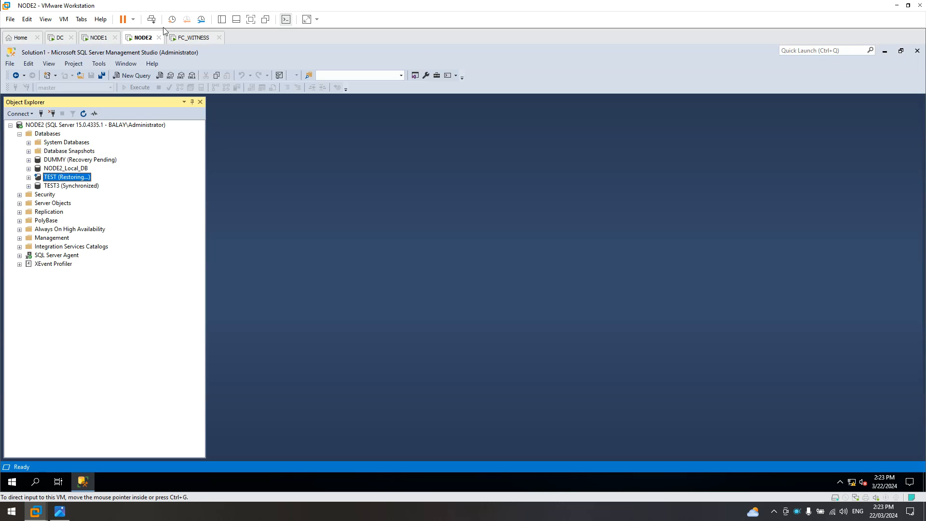
Back on NODE1, enter the domain administrator account for both principal and mirror service accounts.
left_click(99, 39)
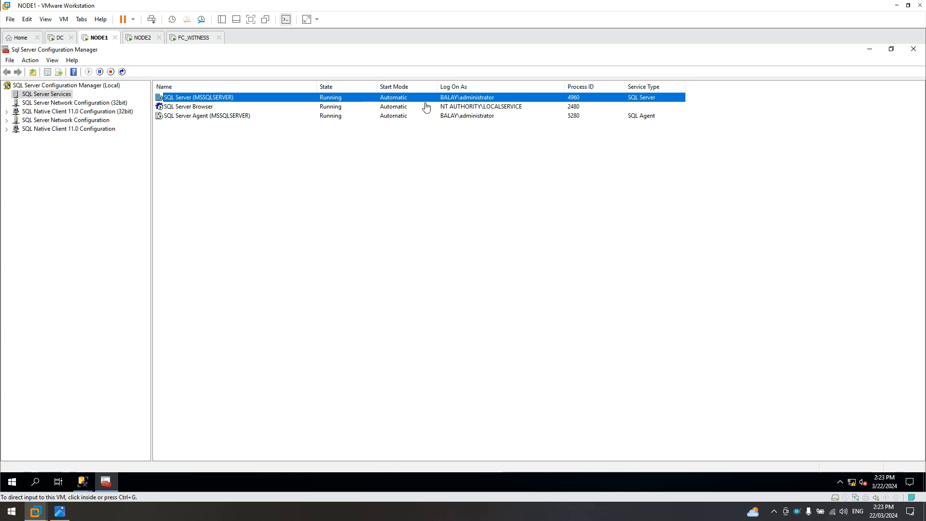
left_click(920, 53)
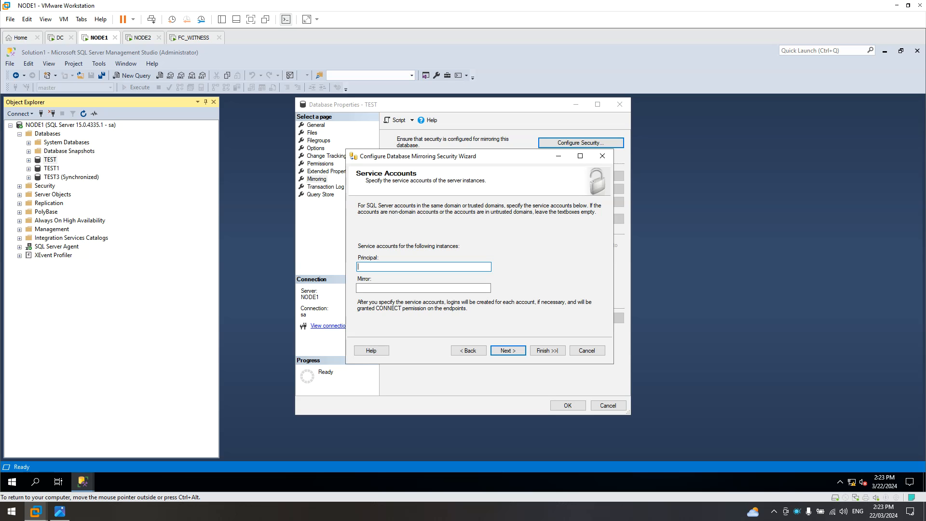
type("lay\\Administrator")
key("Tab")
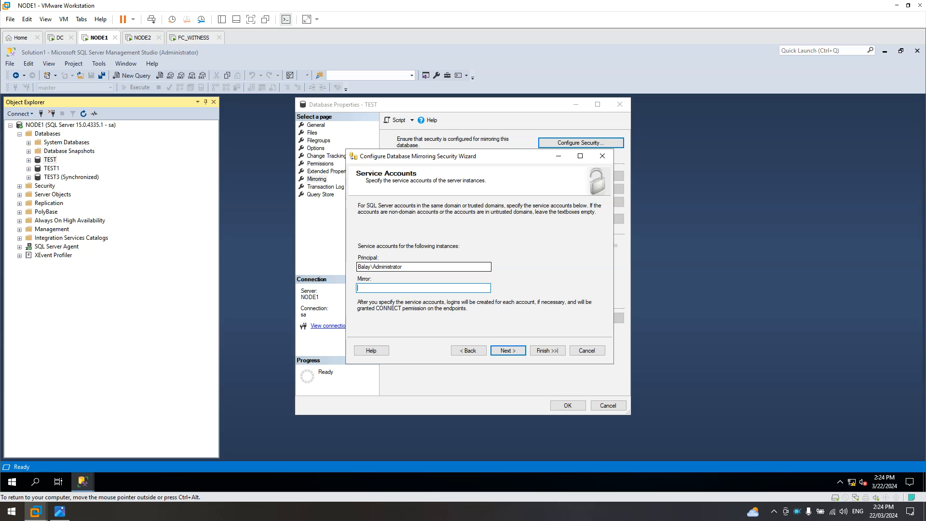
type("alay\\Administrator")
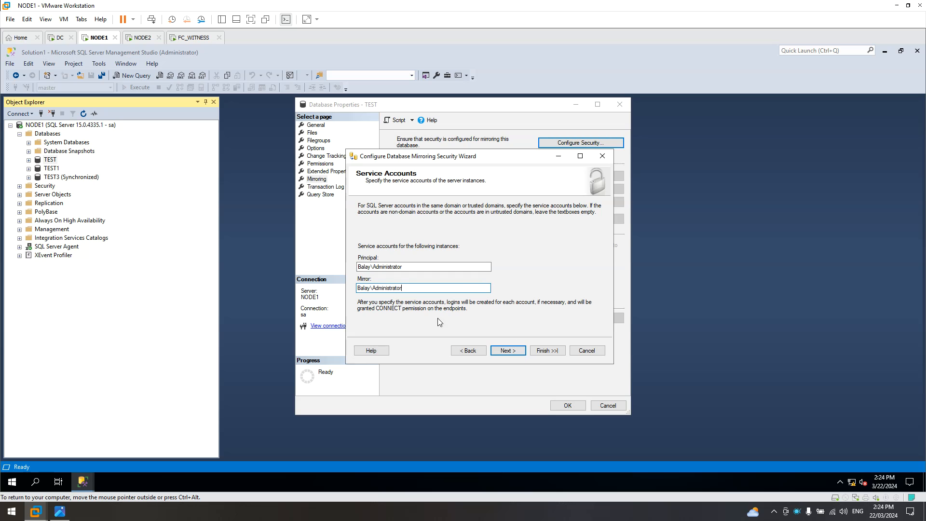
Finish the wizard so both NODE1 and NODE2 mirroring endpoints configure successfully.
left_click(512, 351)
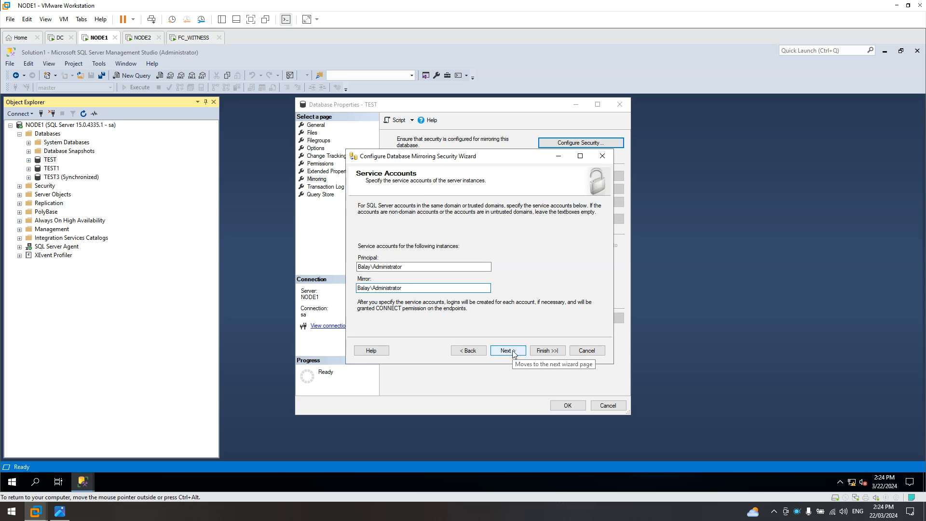
left_click(547, 351)
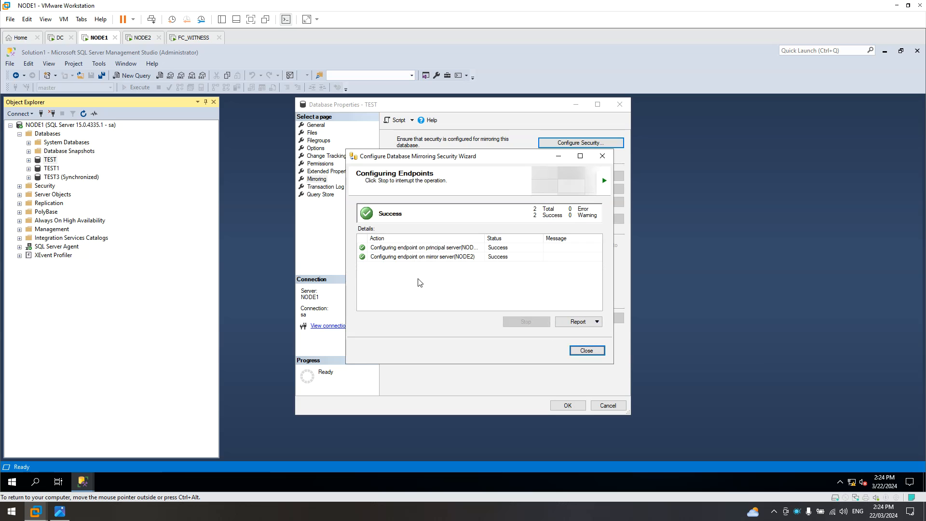
left_click(587, 350)
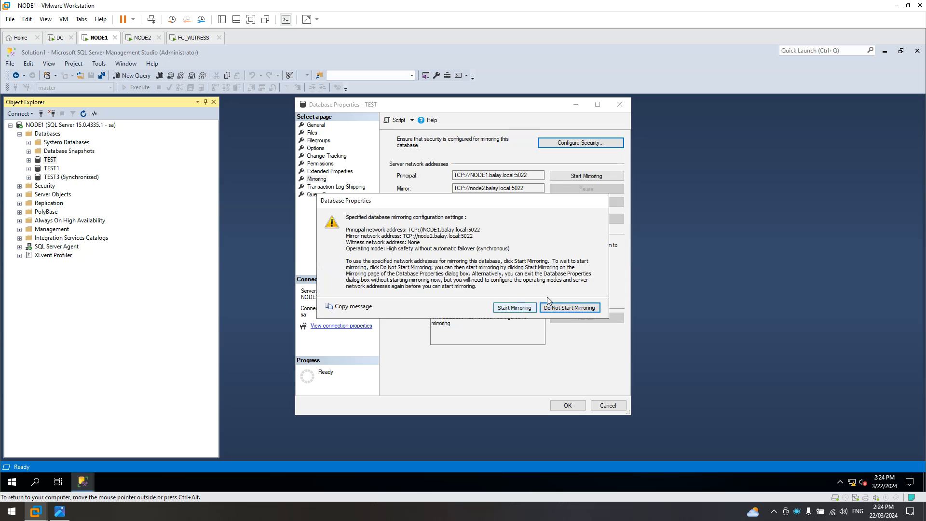
Start mirroring for TEST and close its Database Properties window.
left_click(517, 310)
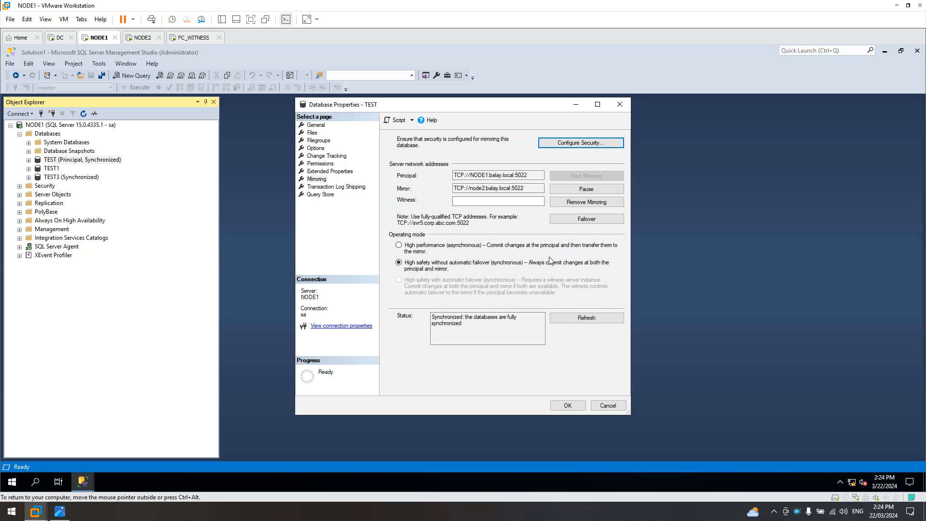
left_click(577, 405)
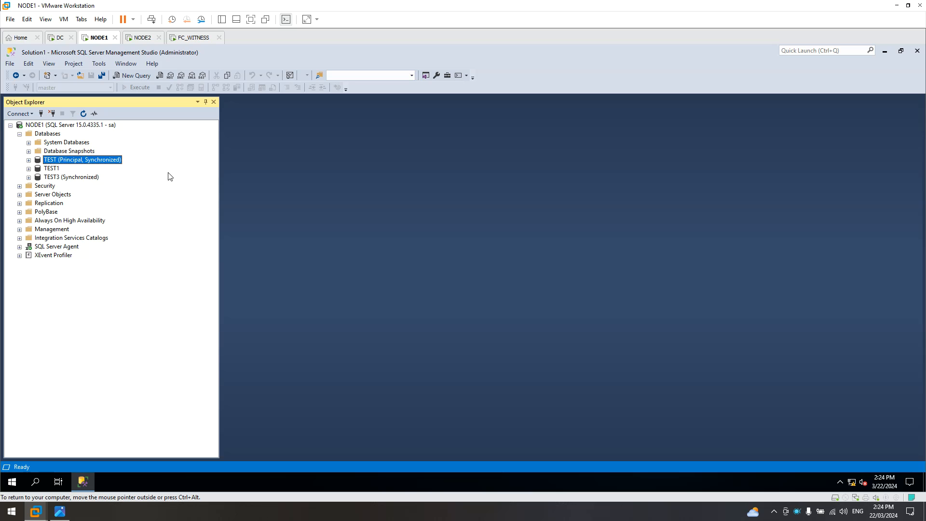
Review NODE1's databases showing TEST as Principal, Synchronized, then switch to NODE2.
left_click(45, 136)
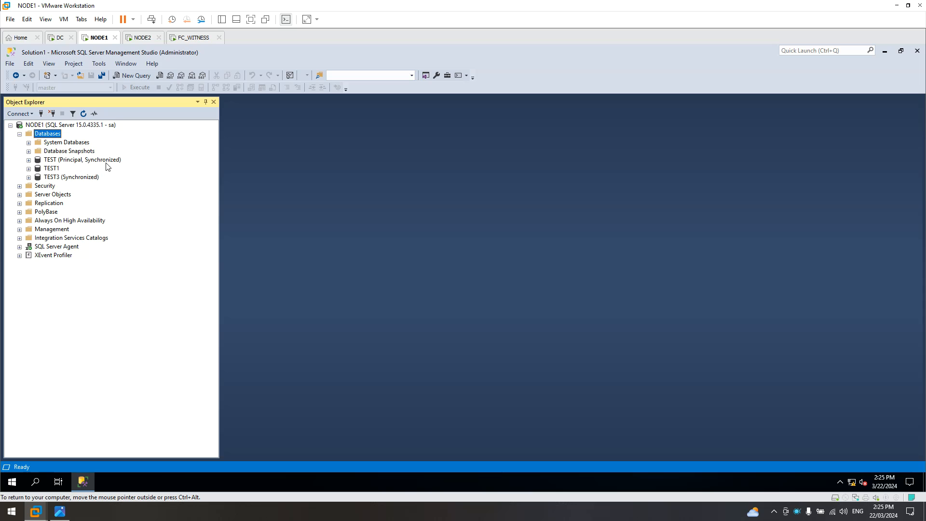
left_click(56, 162)
left_click(56, 176)
left_click(56, 163)
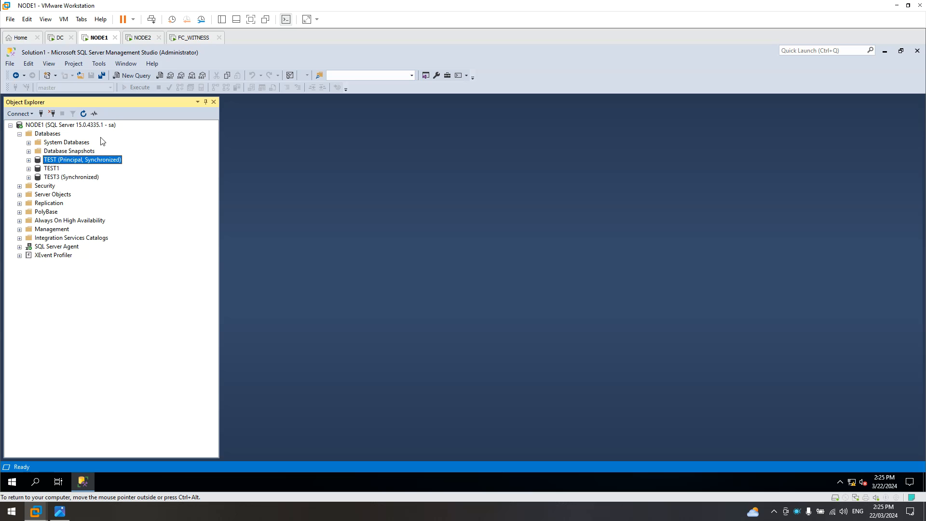
left_click(58, 168)
left_click(57, 177)
left_click(61, 162)
left_click(141, 39)
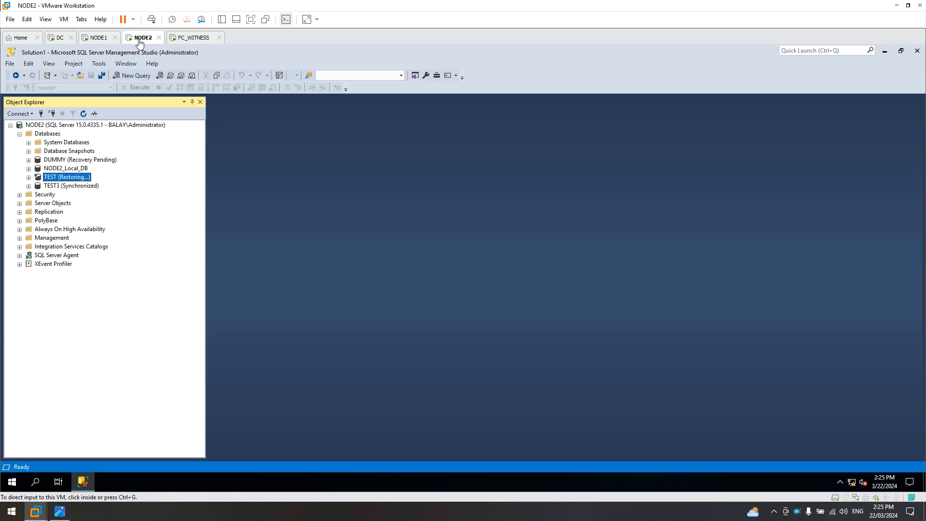
Refresh NODE2's databases to see TEST as Mirror, Synchronized / Restoring, then return to NODE1.
left_click(47, 134)
left_click(83, 114)
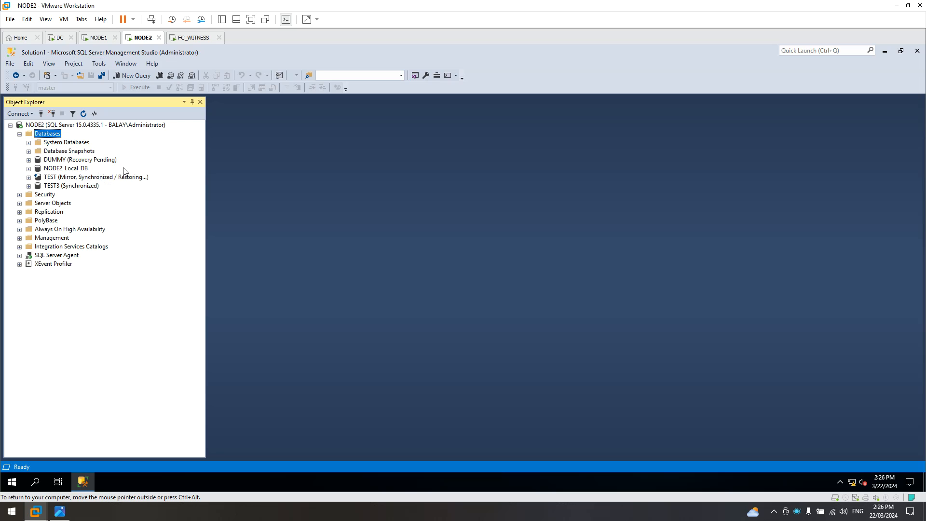
left_click(98, 38)
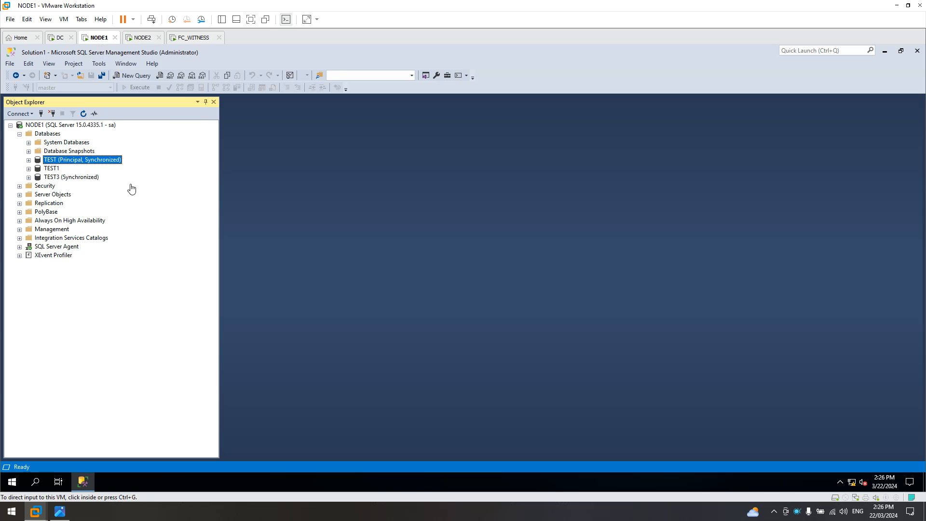
left_click(60, 512)
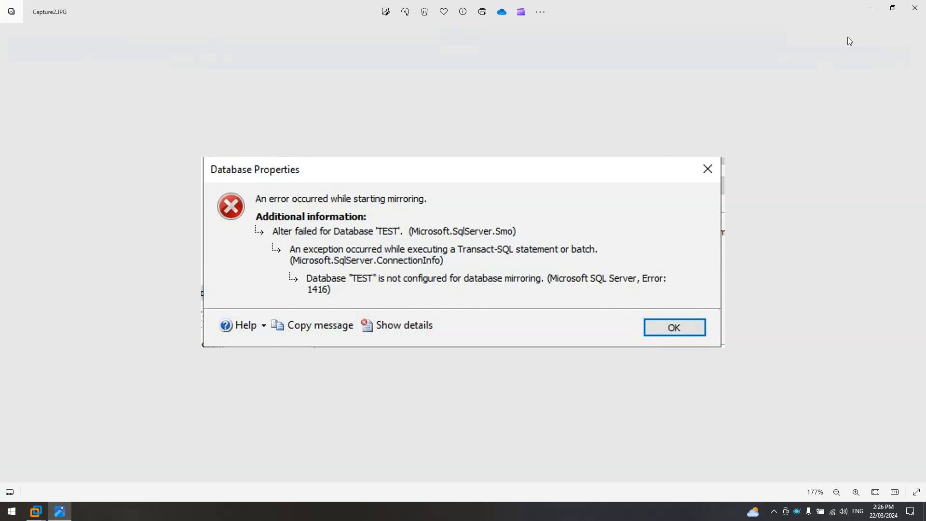
left_click(867, 13)
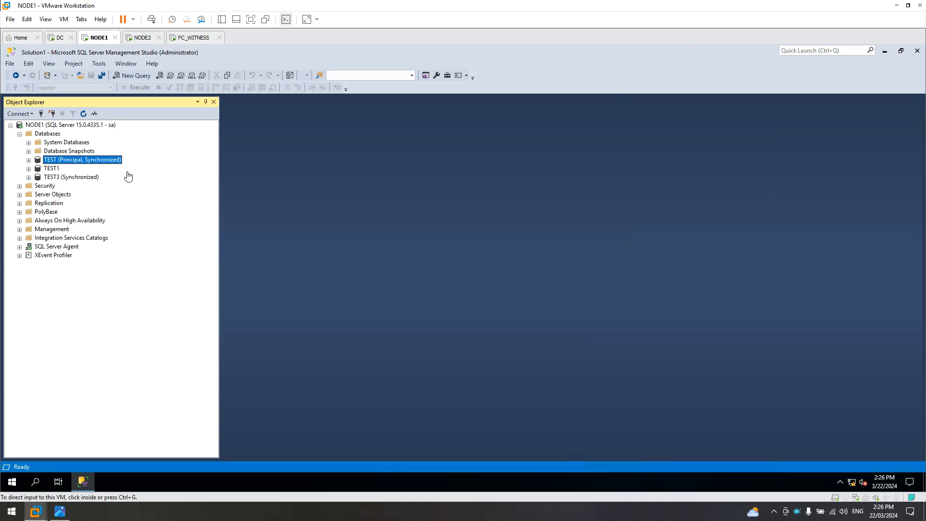
Query the top rows of NODE1's TEST dbo.customer table, review the six rows, then close the query.
left_click(253, 158)
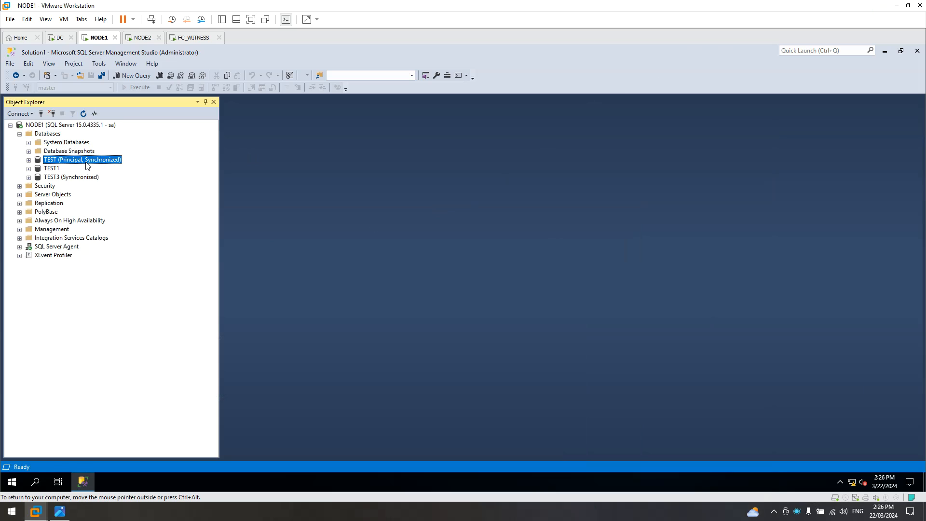
left_click(29, 160)
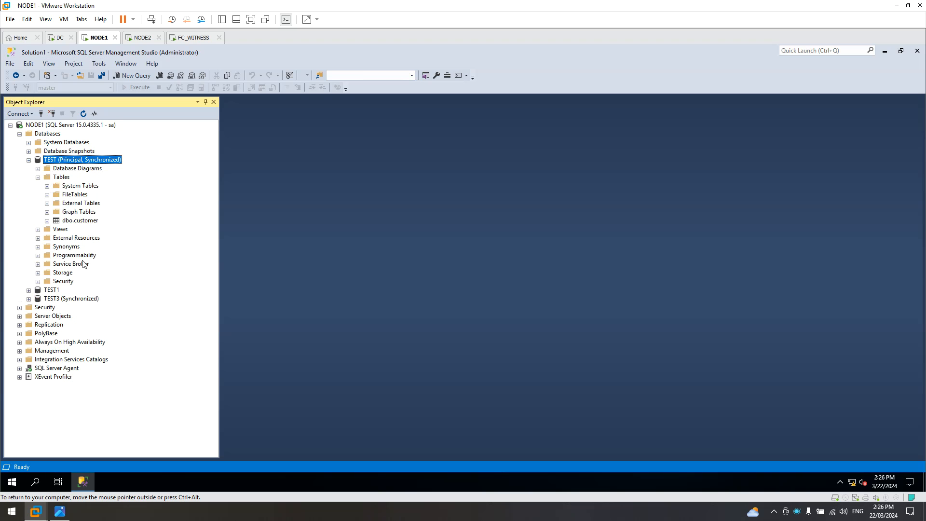
right_click(78, 221)
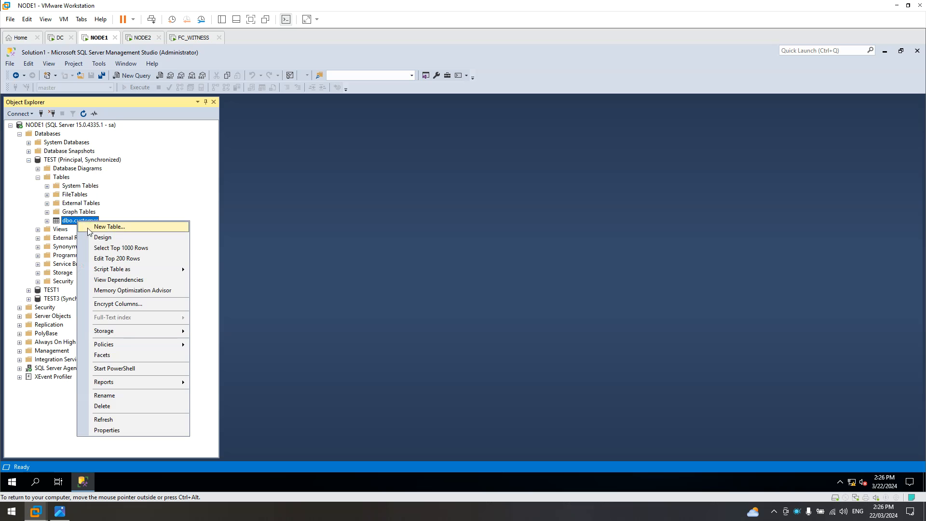
left_click(102, 249)
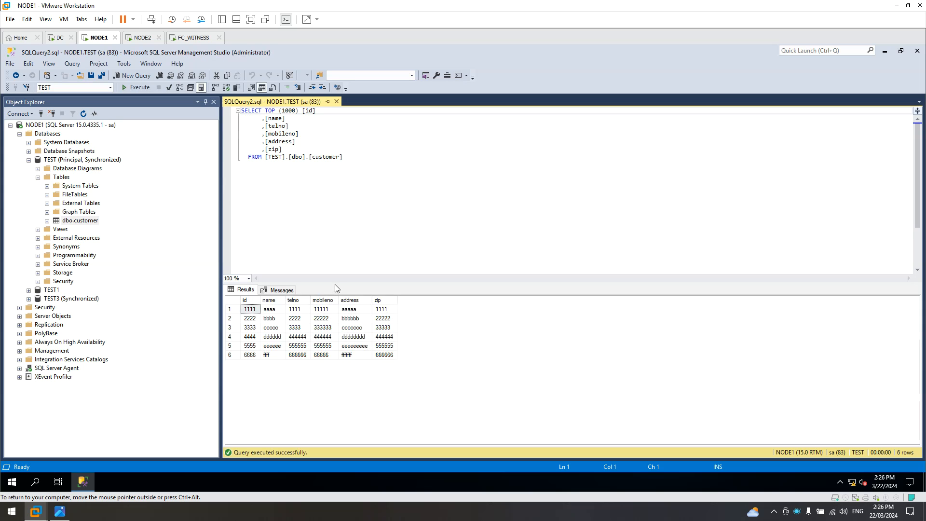
left_click_drag(337, 285, 337, 200)
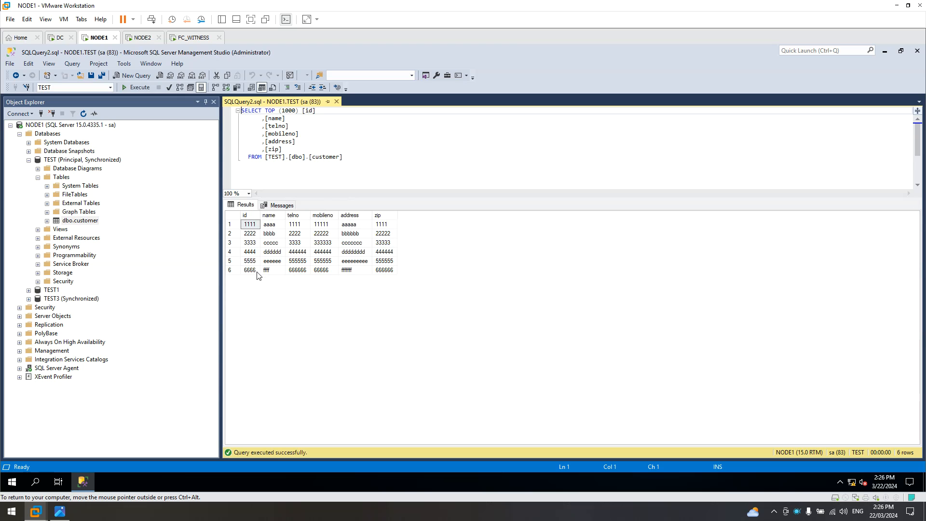
left_click(337, 101)
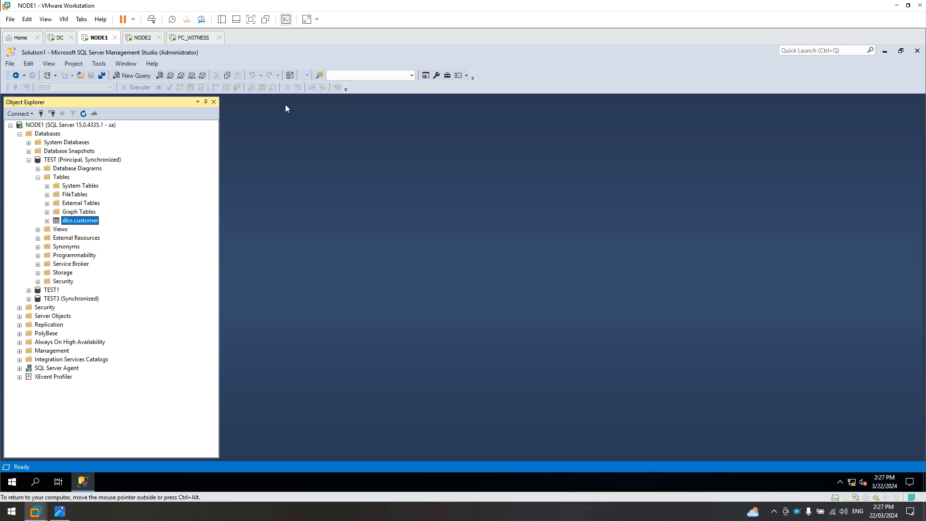
In the dbo.customer row editor, start a new row with id 7777 and name 'ggggg'.
right_click(83, 221)
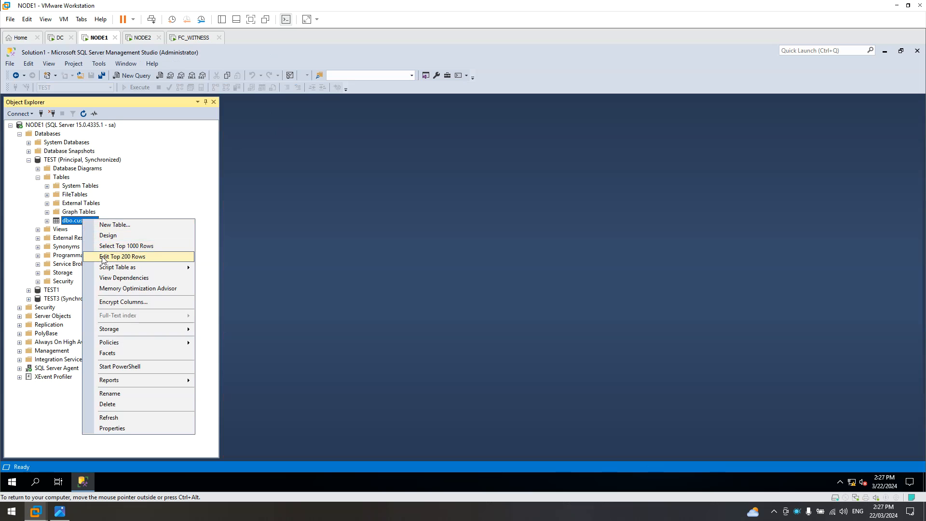
left_click(144, 255)
left_click(251, 186)
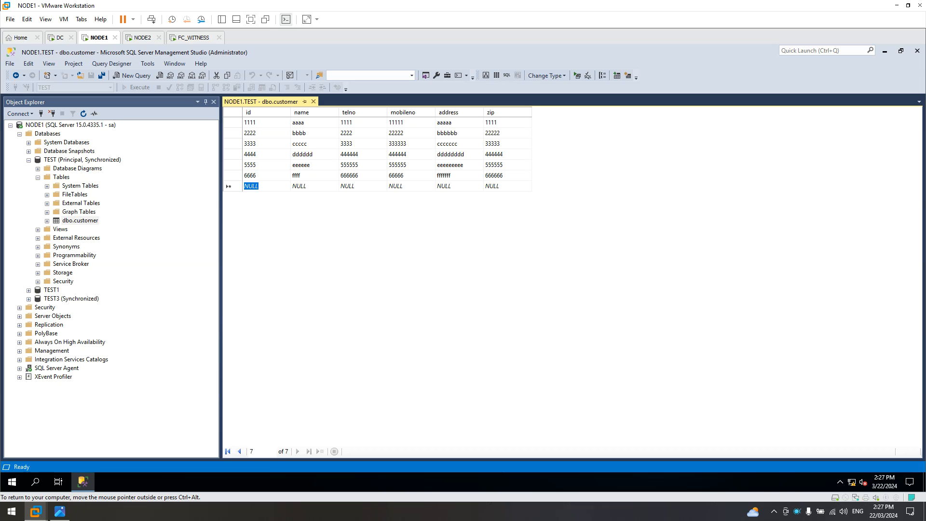
type("7")
key("Tab")
type("ggggg")
key("Tab")
Fill telno 77777, mobileno 77, address 'gggggg', zip 777, then reload to confirm and close the editor.
type("77777")
key("Tab")
type("77")
key("Tab")
type("gggggg")
key("Tab")
type("777")
key("Tab")
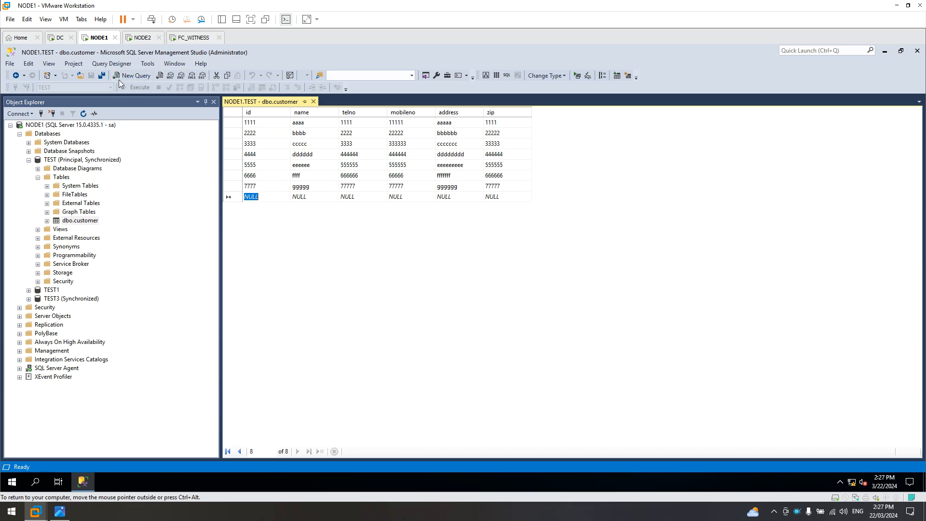
left_click(579, 75)
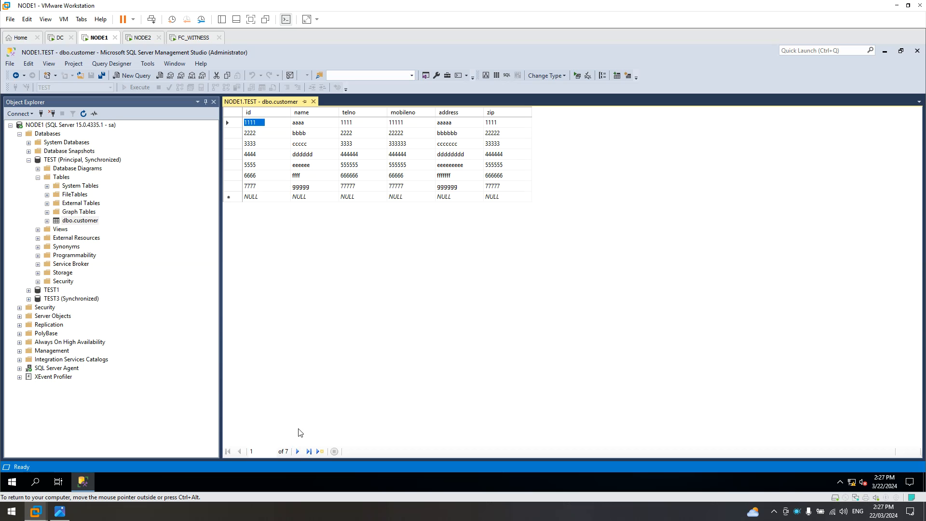
left_click(313, 101)
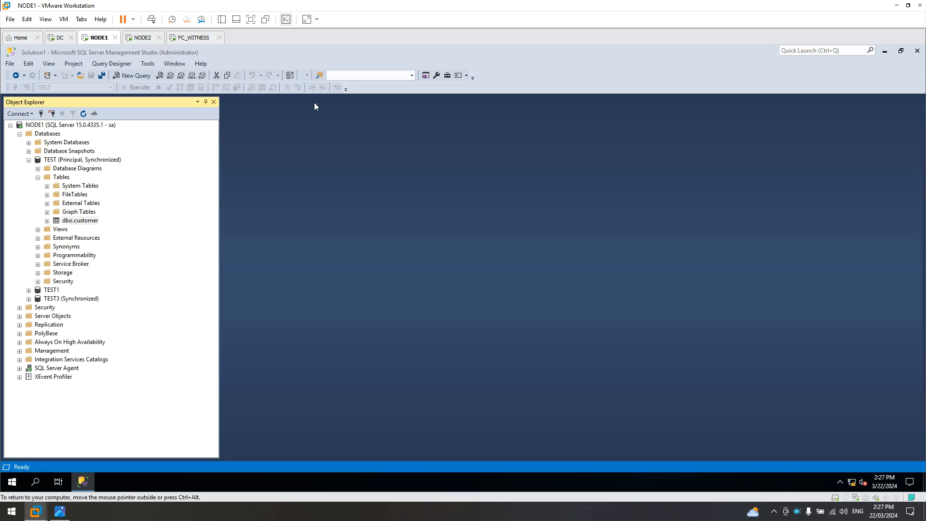
On NODE2, try expanding TEST (Mirror, Restoring) and dismiss the 'not accessible' error.
left_click(140, 39)
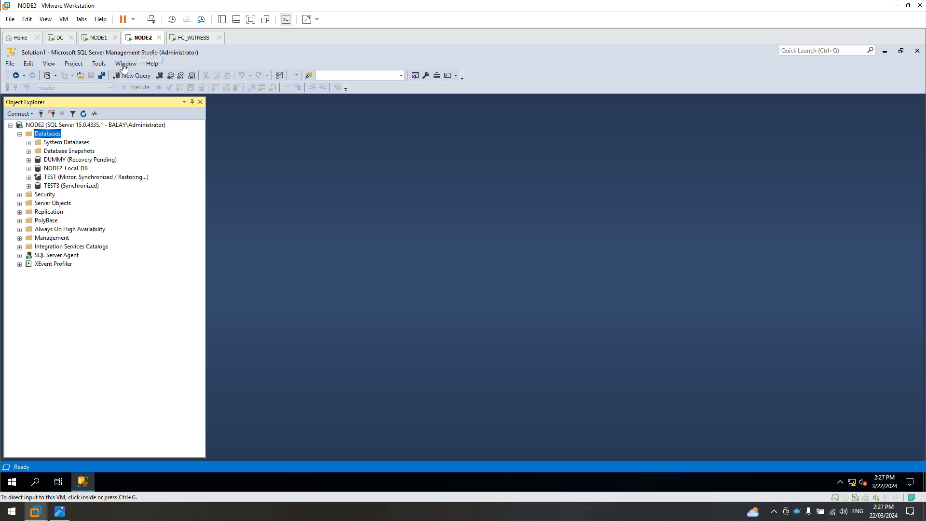
left_click(99, 39)
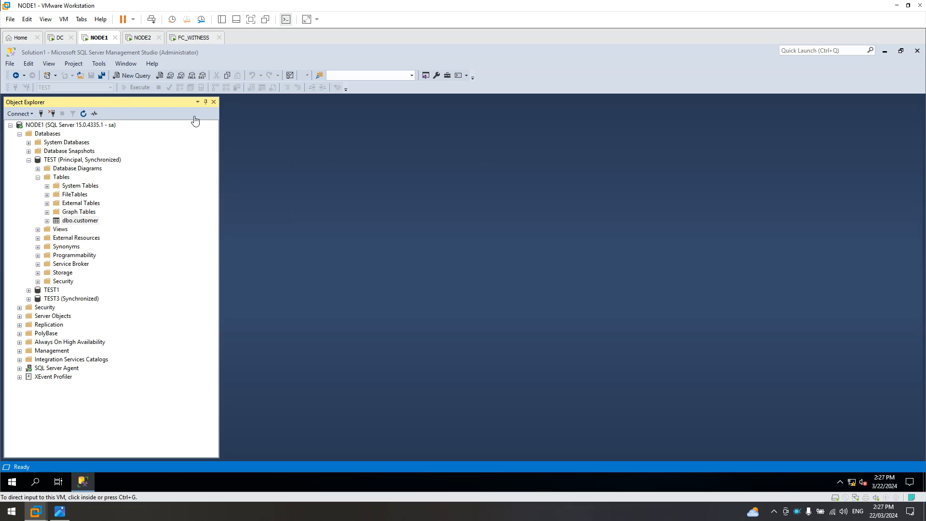
left_click(139, 42)
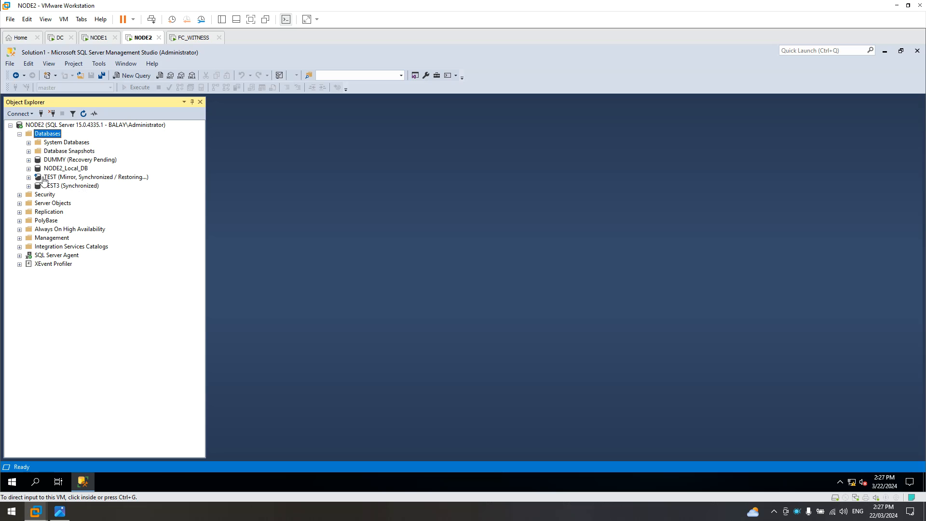
left_click(29, 178)
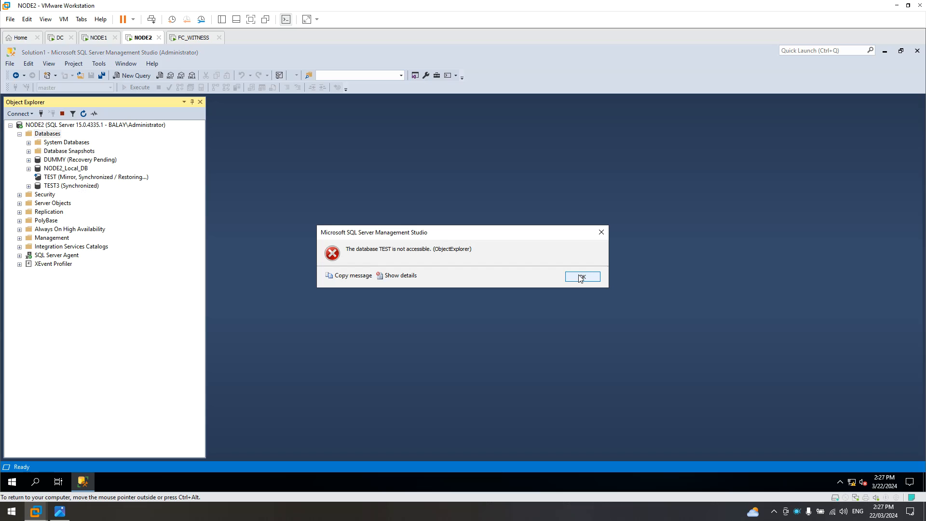
left_click(581, 278)
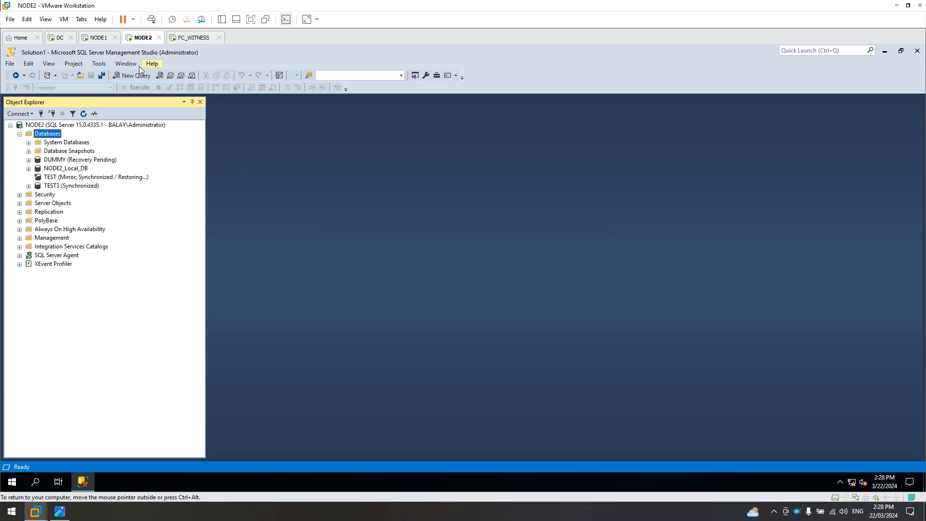
On NODE1, use TEST's Tasks > Mirror settings to run Failover to NODE2 and confirm with Yes.
left_click(100, 38)
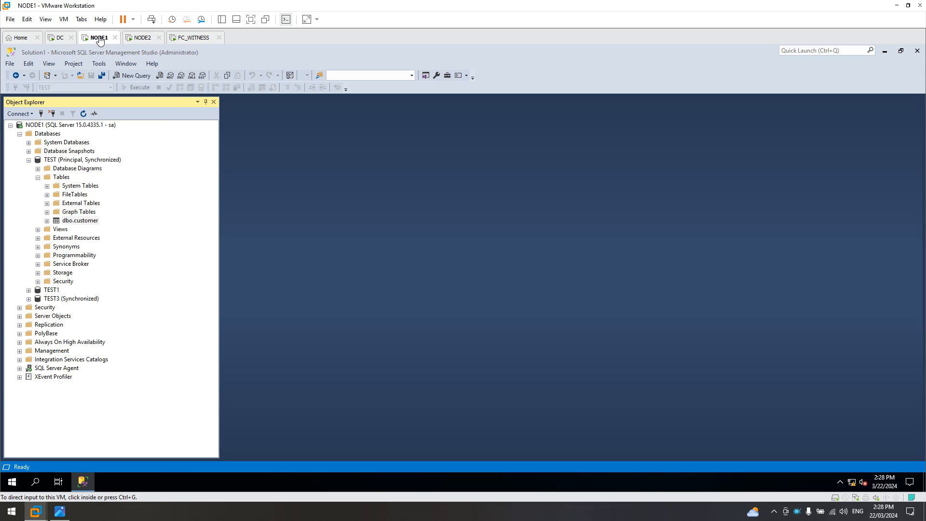
left_click(29, 161)
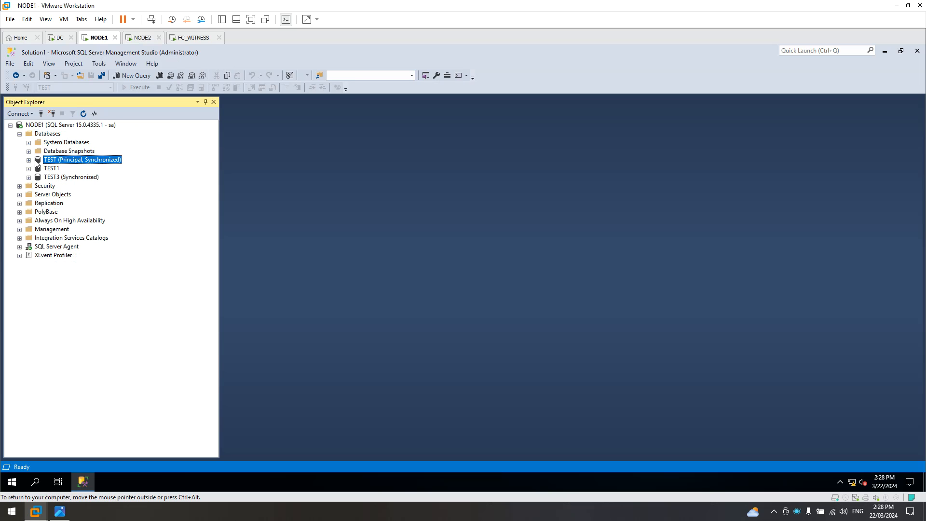
right_click(62, 163)
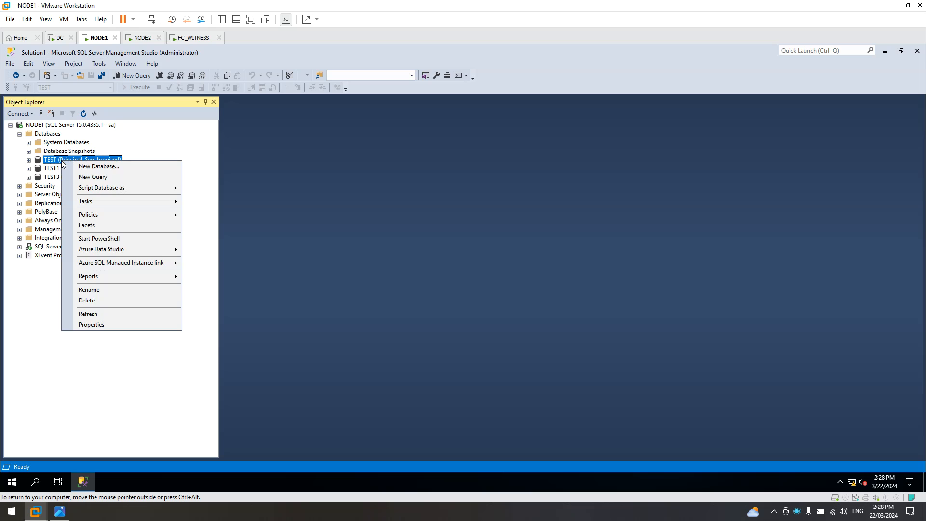
mouse_move(95, 201)
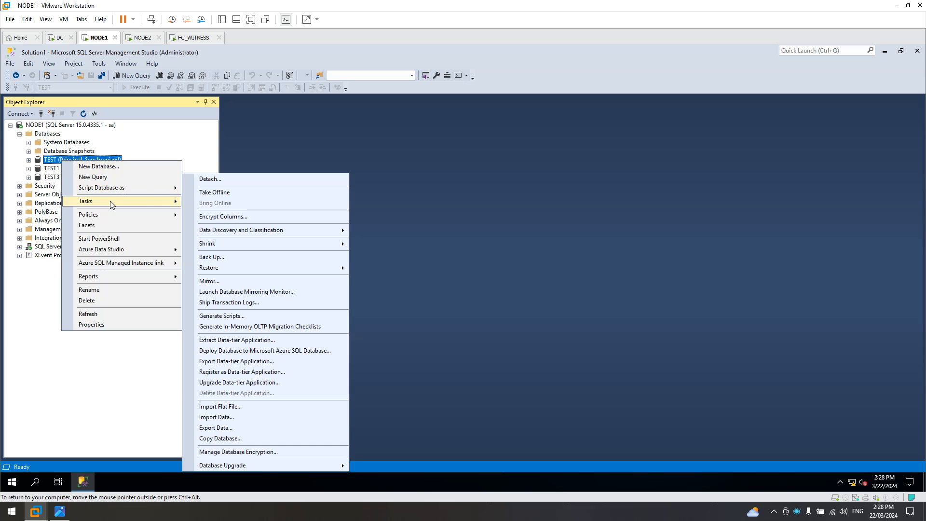
left_click(231, 281)
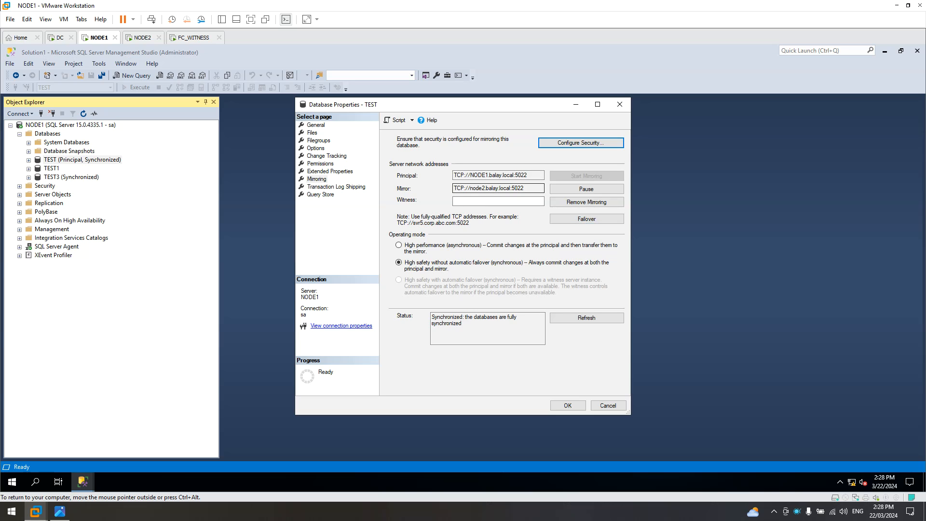
left_click(597, 221)
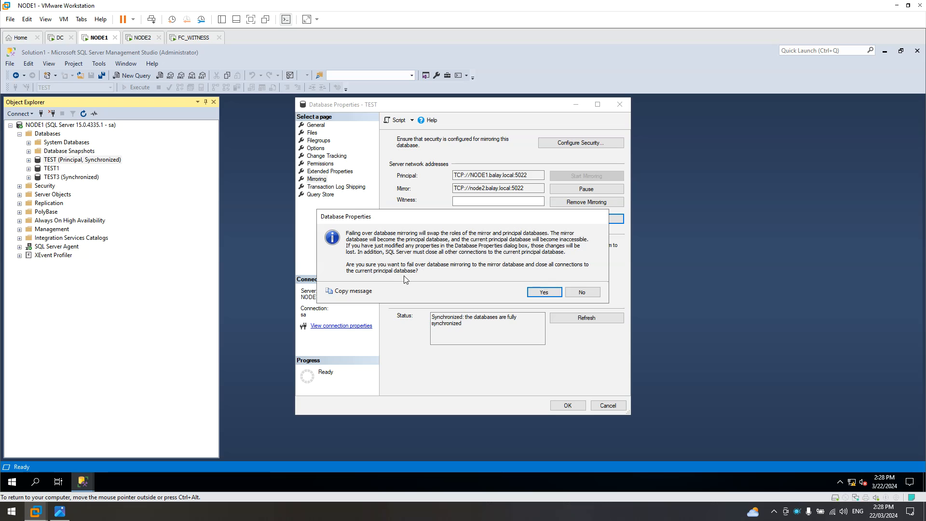
left_click(544, 293)
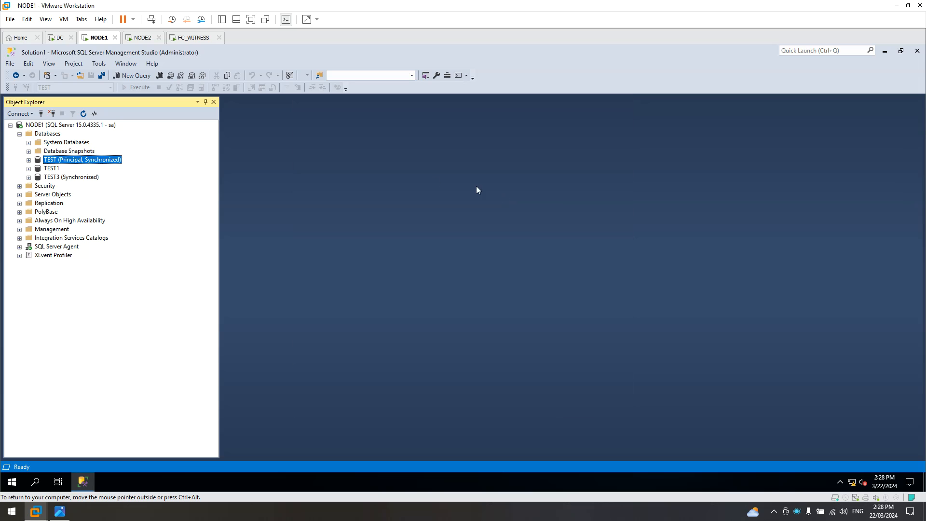
Refresh the Databases lists on NODE1 and NODE2 to show TEST's new mirroring roles.
left_click(47, 137)
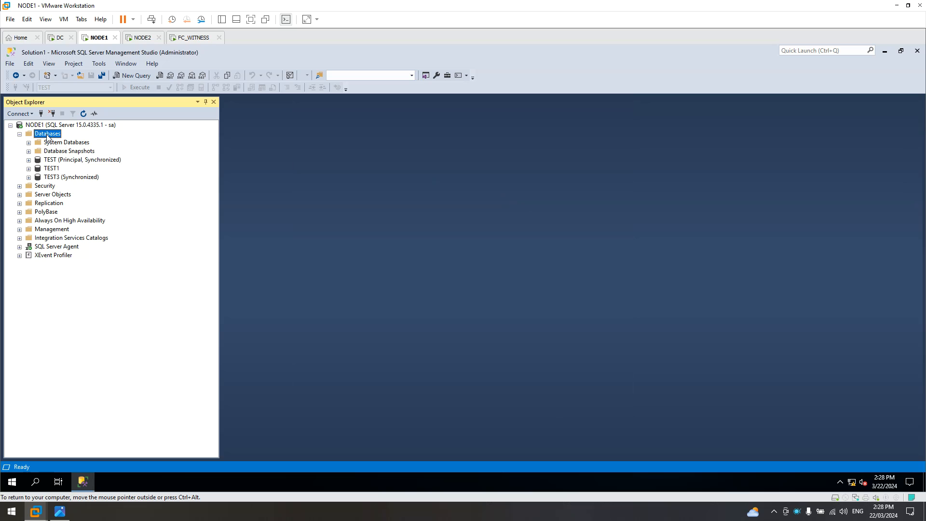
left_click(84, 114)
left_click(138, 39)
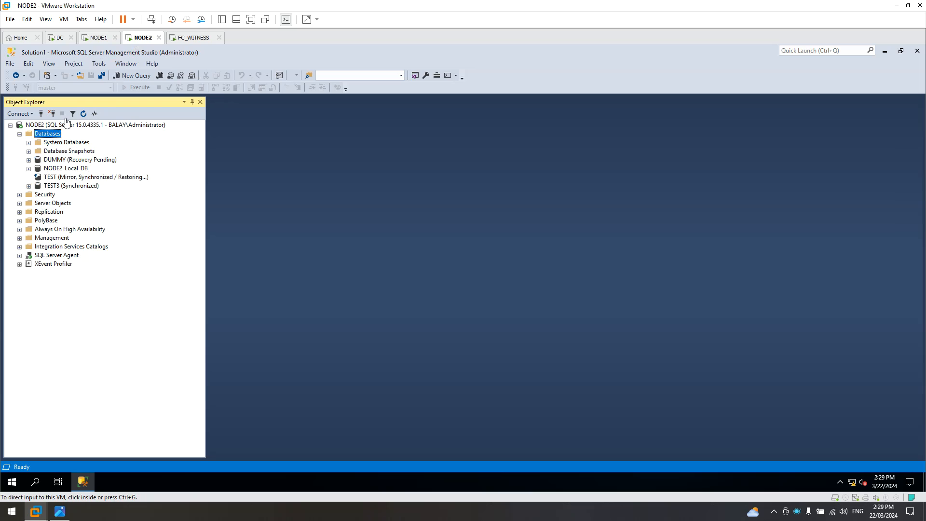
left_click(84, 113)
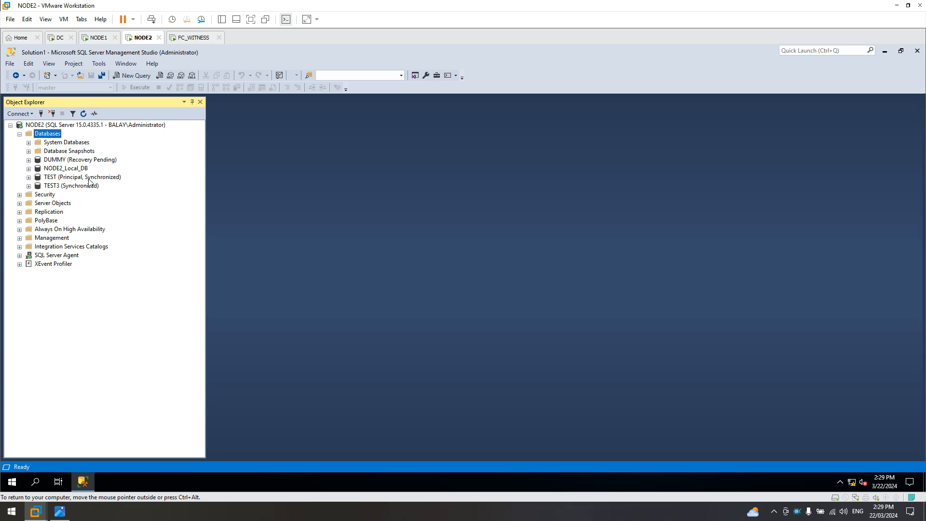
Select the top 1000 rows of NODE2's dbo.customer, confirm all 7 rows including 7777, then close.
left_click(29, 177)
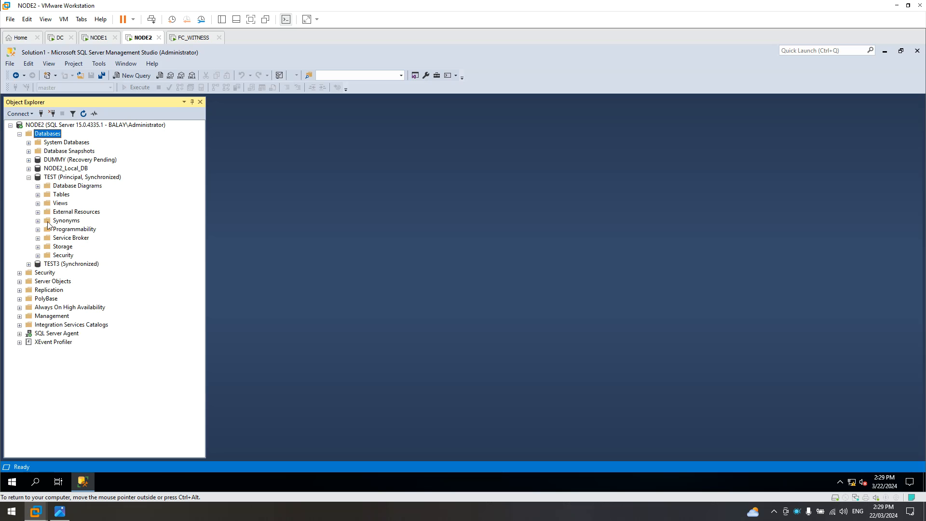
left_click(38, 195)
left_click(80, 239)
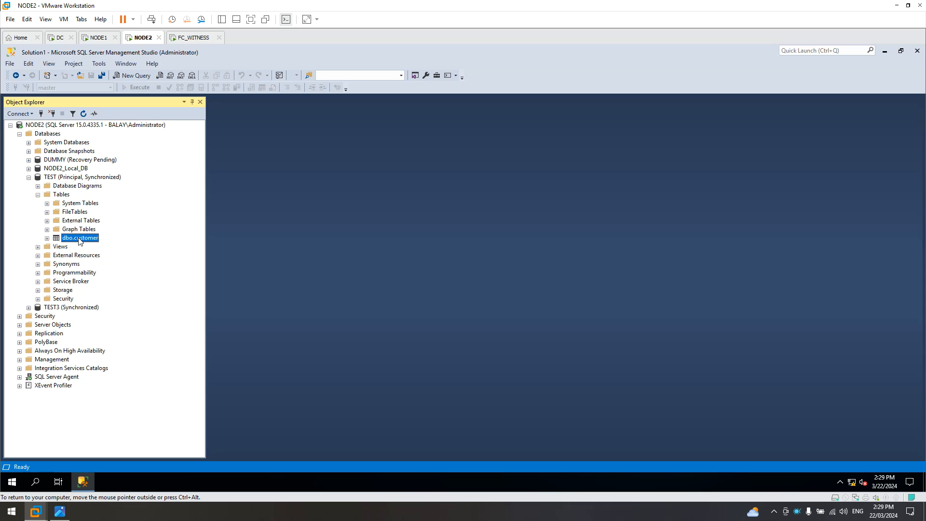
right_click(80, 241)
left_click(108, 265)
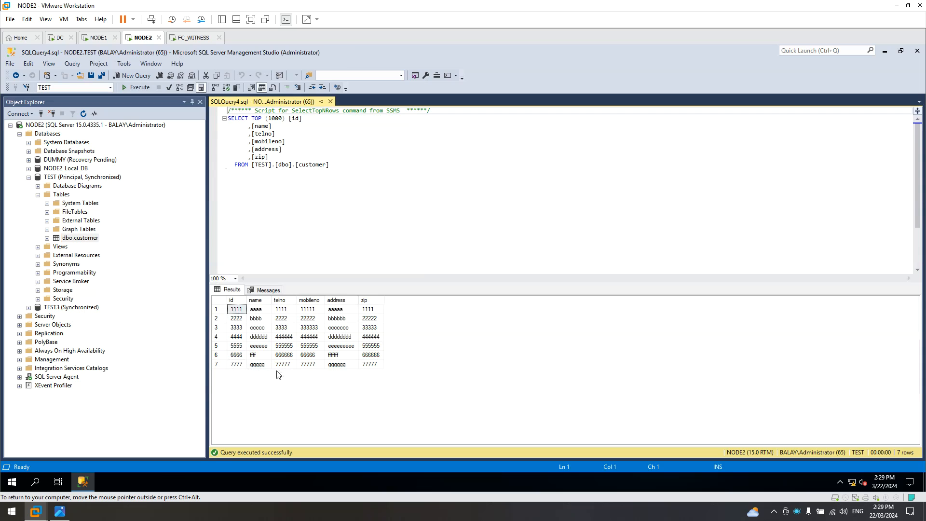
left_click(331, 102)
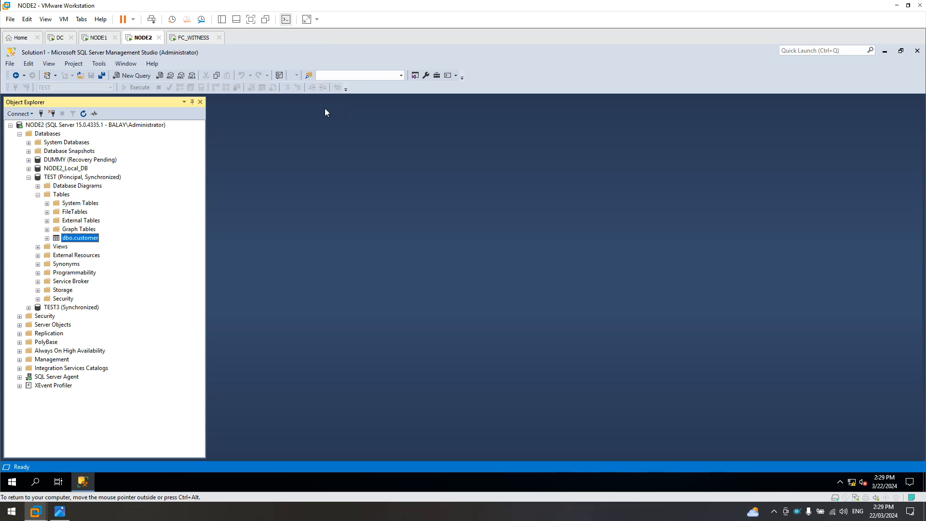
left_click(60, 512)
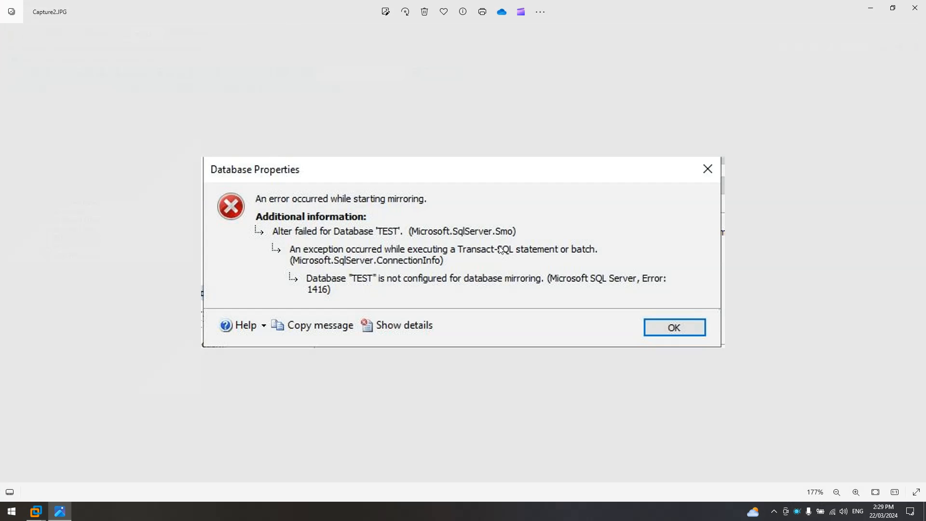
left_click(870, 11)
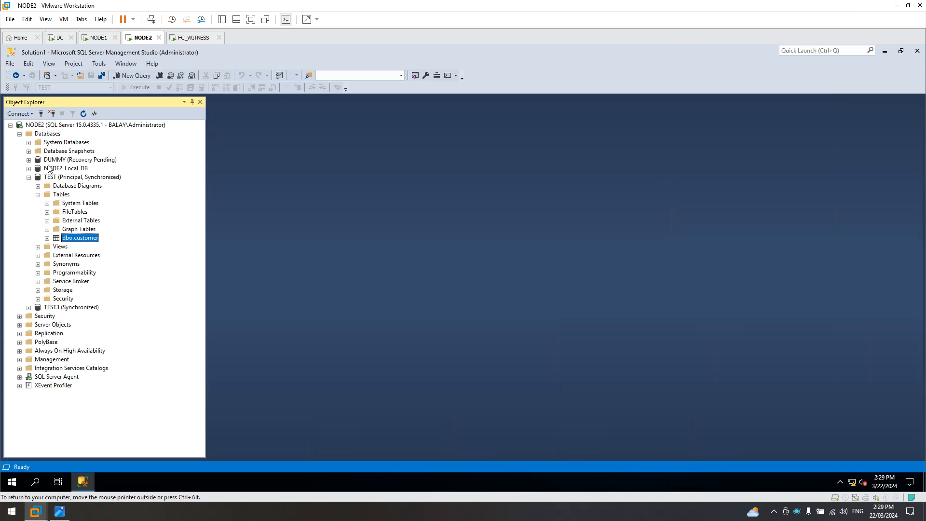
On NODE2, use TEST's Tasks > Mirror settings to run Failover and confirm with Yes.
left_click(73, 178)
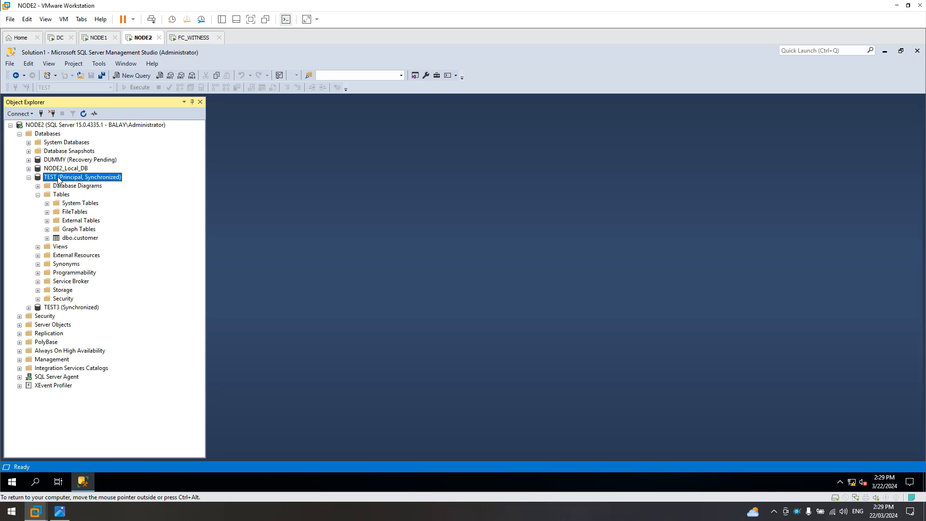
right_click(59, 180)
left_click(262, 126)
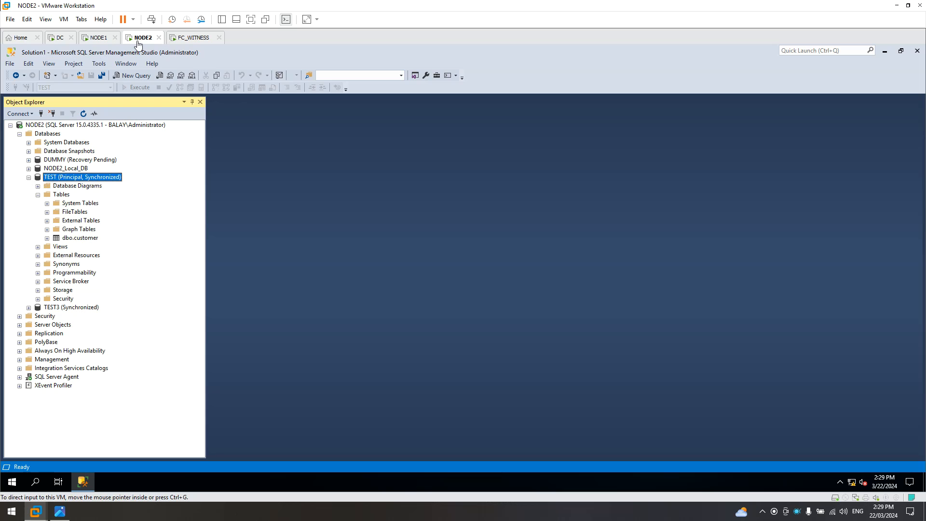
right_click(75, 177)
mouse_move(111, 223)
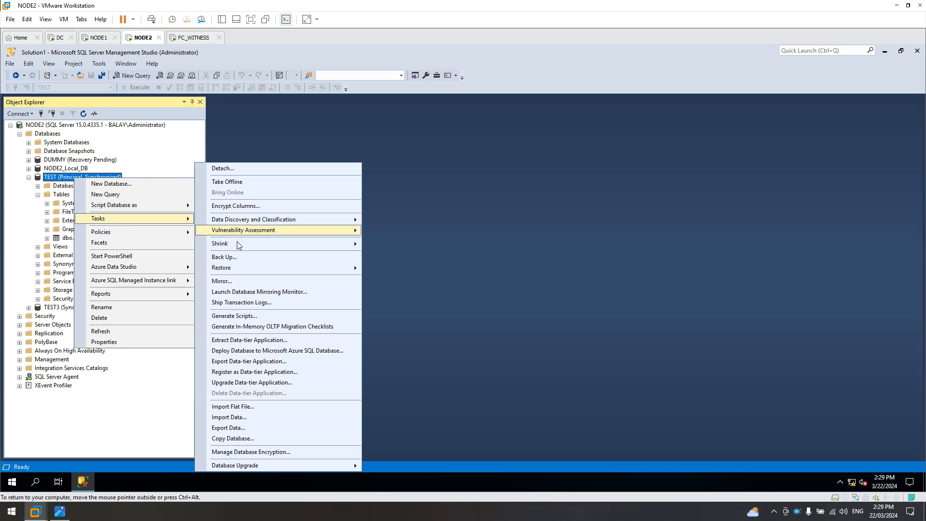
left_click(239, 291)
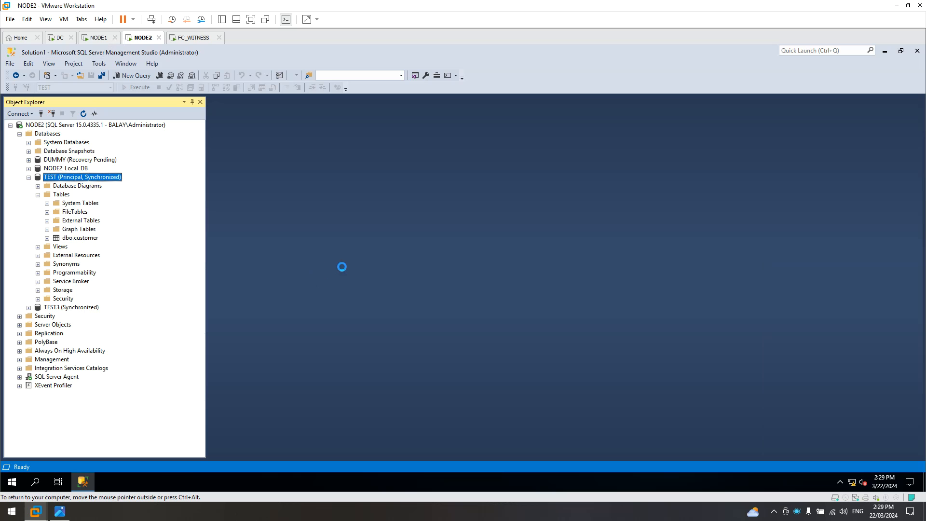
left_click(579, 223)
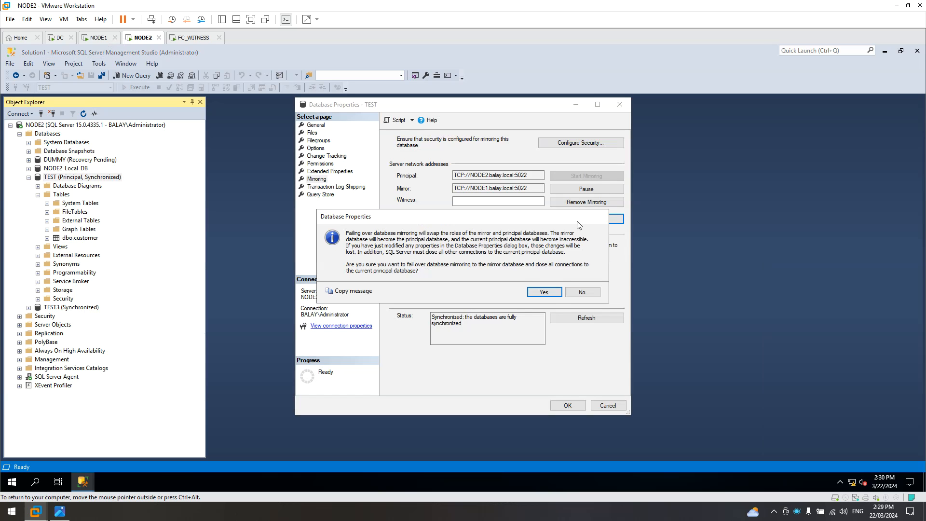
left_click(548, 292)
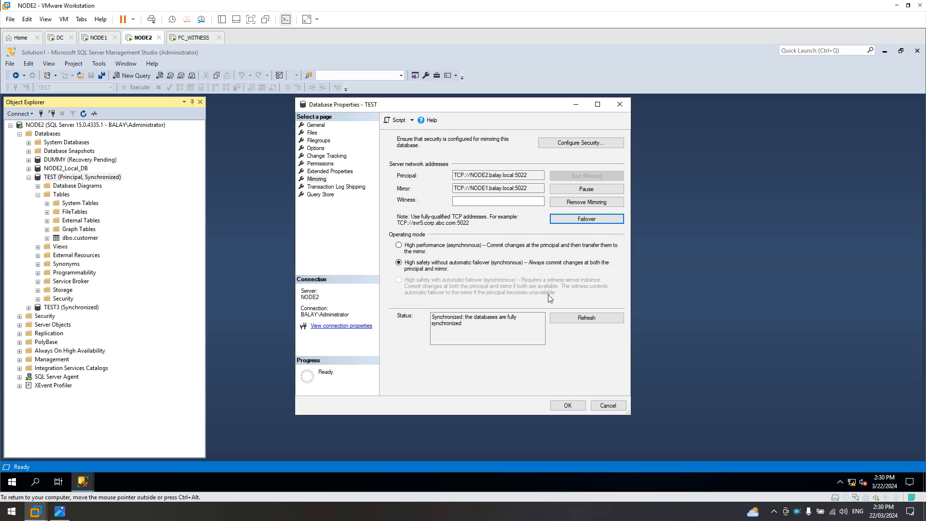
Refresh NODE2's database tree, dismiss the TEST not-accessible error, and switch to NODE1.
left_click(85, 116)
left_click(580, 276)
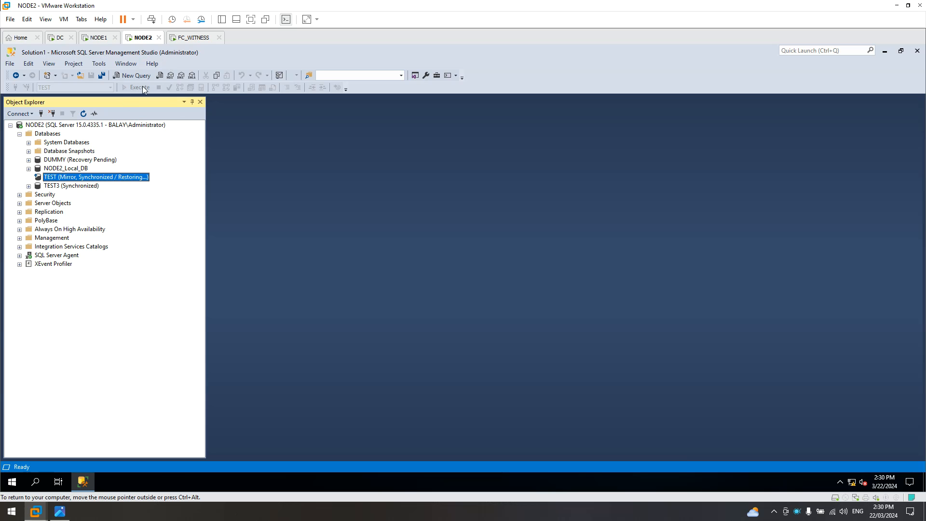
left_click(96, 39)
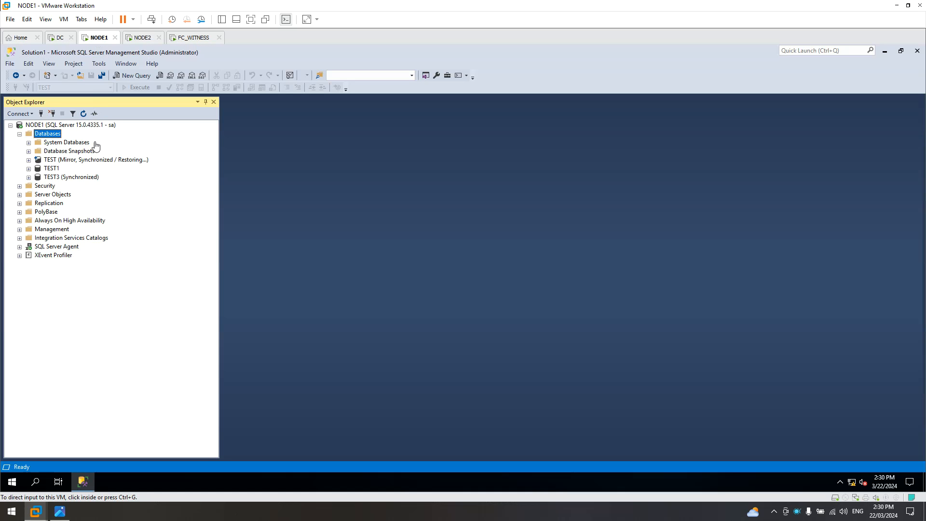
Refresh NODE1's databases and expand then collapse TEST, now Principal, Synchronized.
left_click(83, 114)
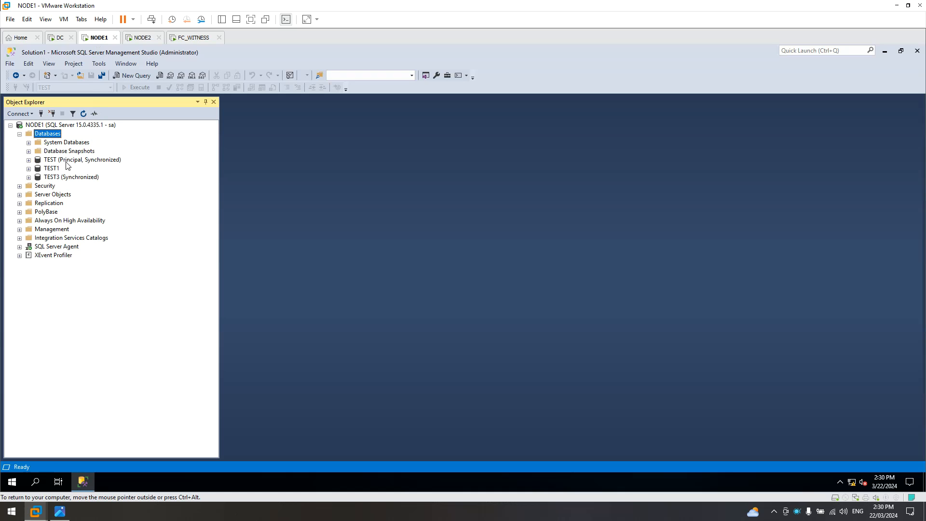
left_click(66, 162)
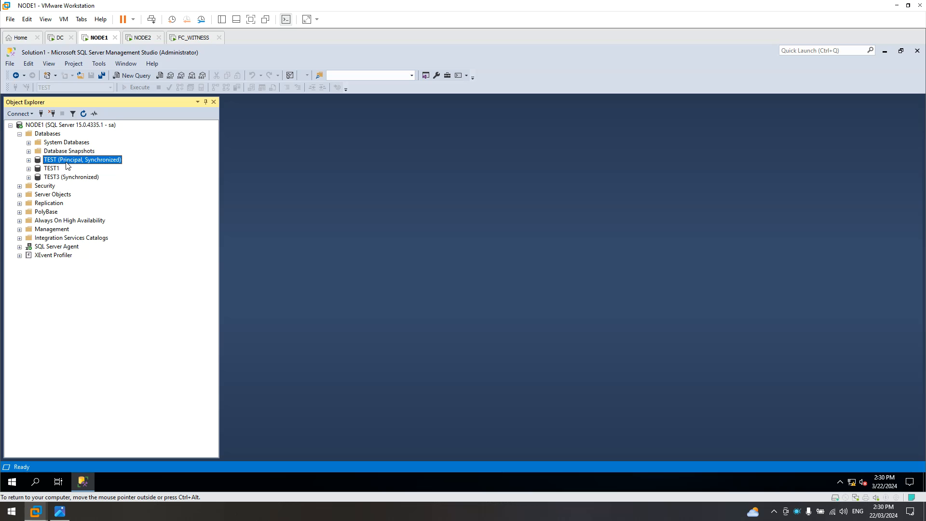
left_click(29, 160)
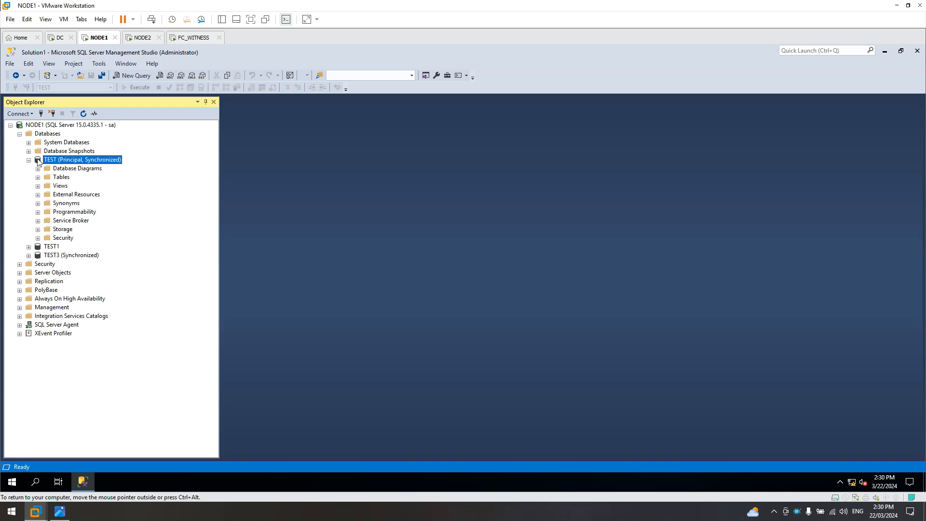
left_click(29, 161)
Briefly view the saved error screenshot in Photos, then reselect the TEST database.
mouse_move(69, 516)
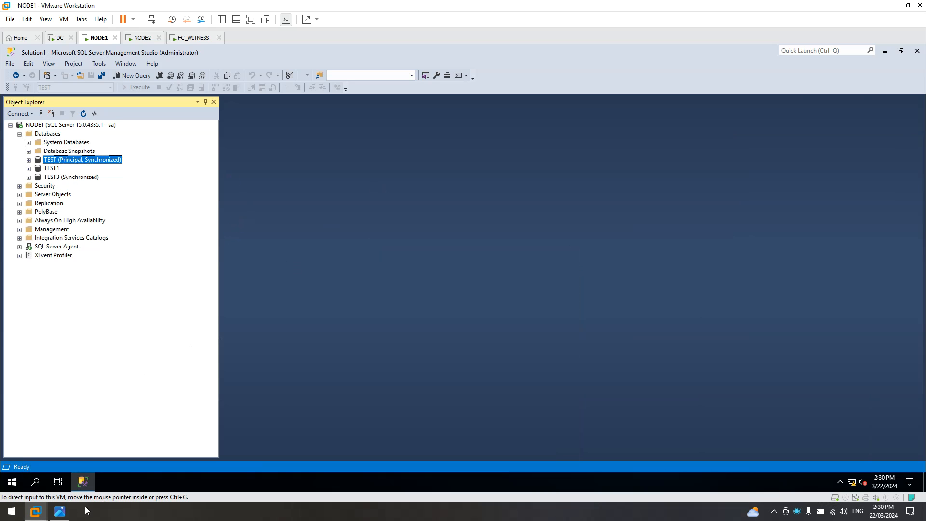
left_click(69, 514)
left_click(69, 515)
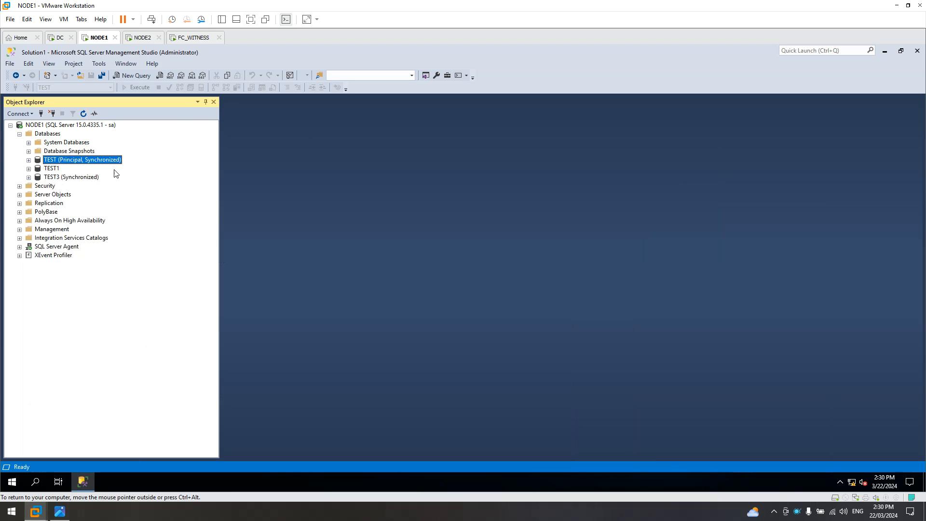
left_click(74, 179)
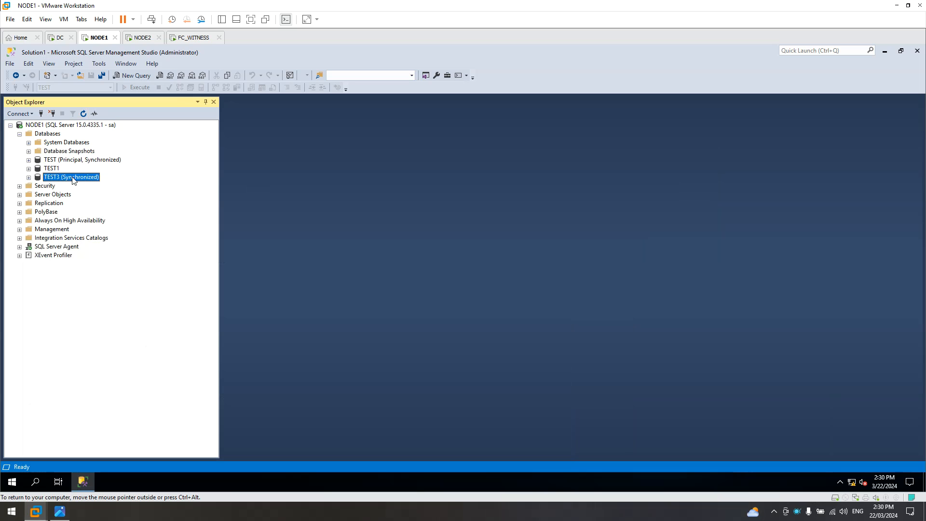
left_click(73, 163)
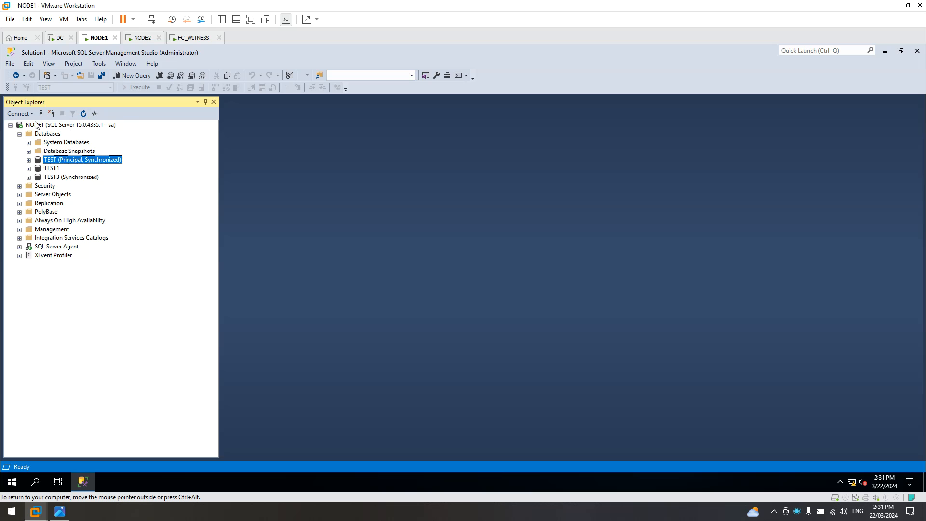
In a new NODE2 query window, run 'use master' followed by 'go'.
left_click(145, 38)
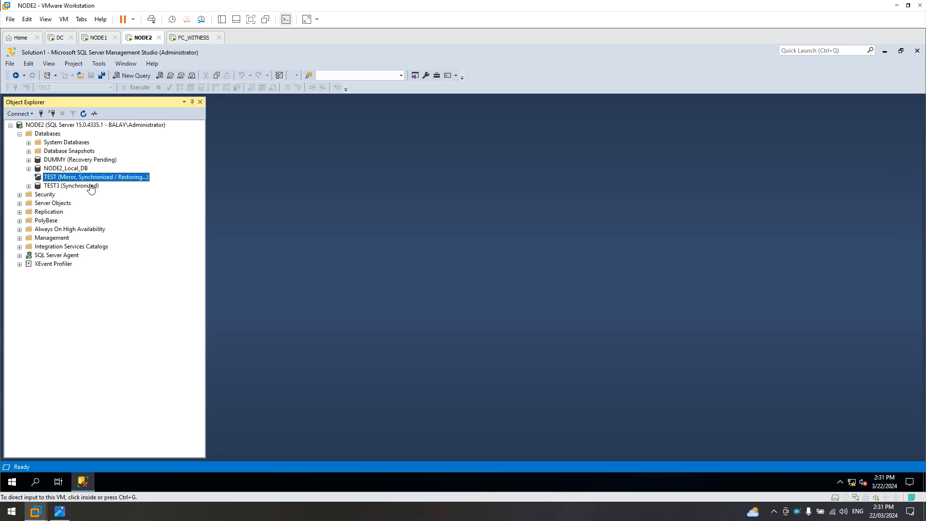
left_click(132, 78)
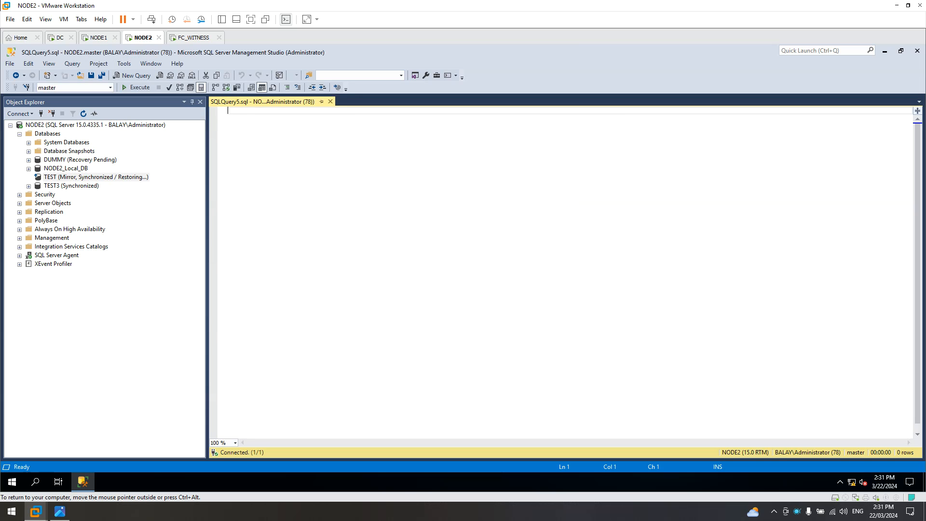
type("u")
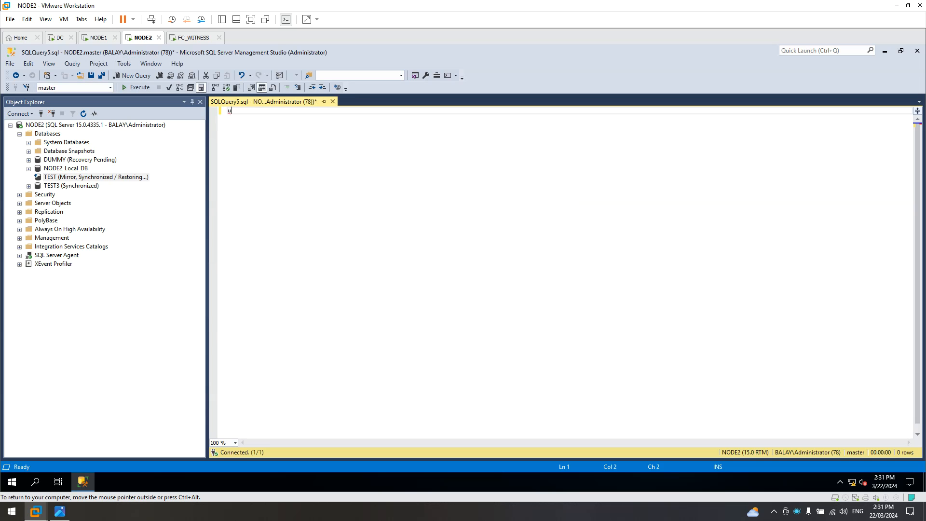
type("se master")
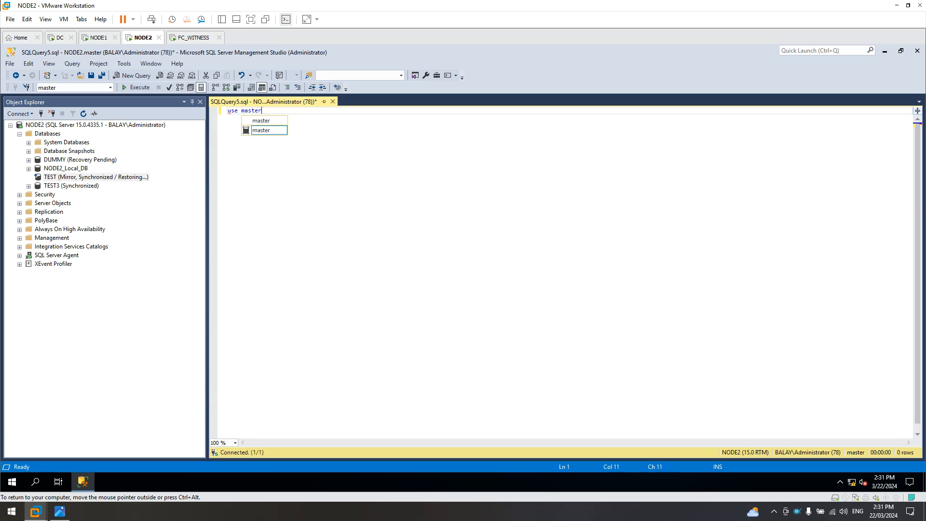
key("Return")
type("go")
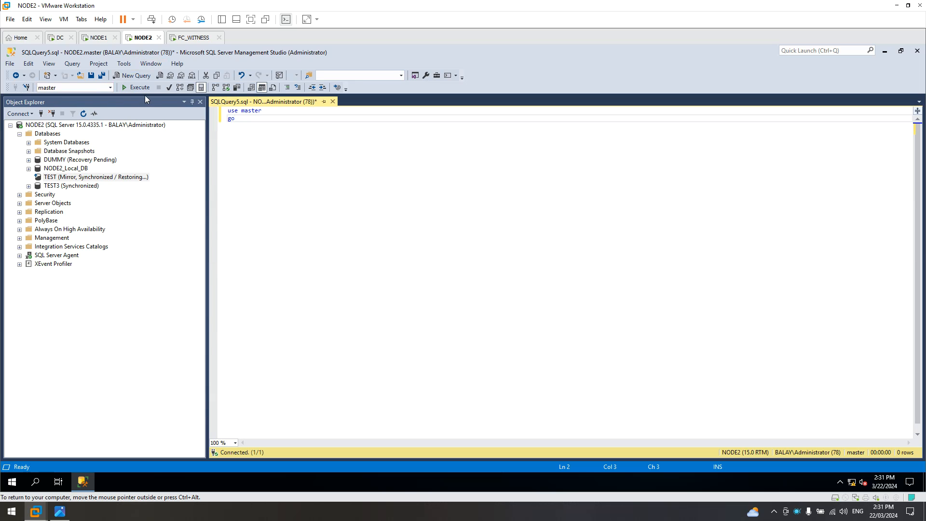
left_click(141, 89)
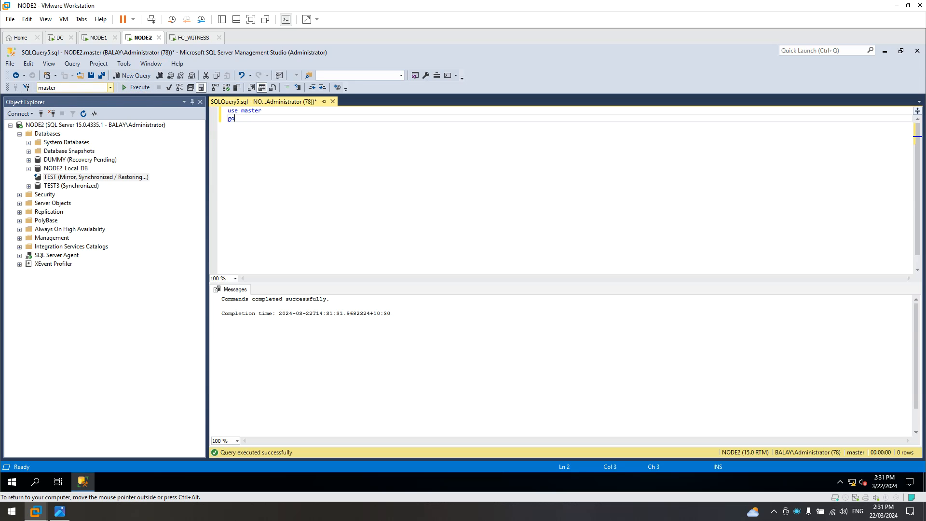
key("Return")
key("Return")
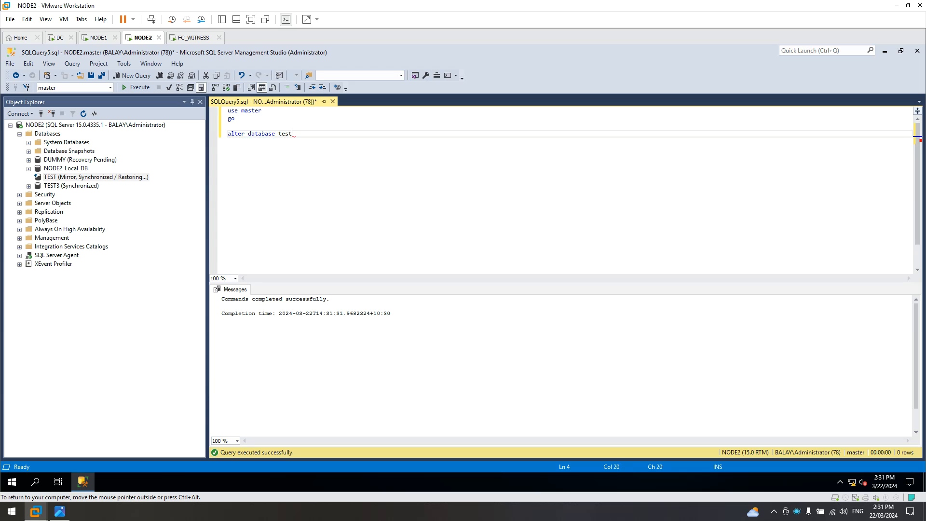
Execute 'alter database test set partner off' on NODE2 and refresh Databases to show TEST as Restoring.
type("et partner of")
key("Return")
key("Return")
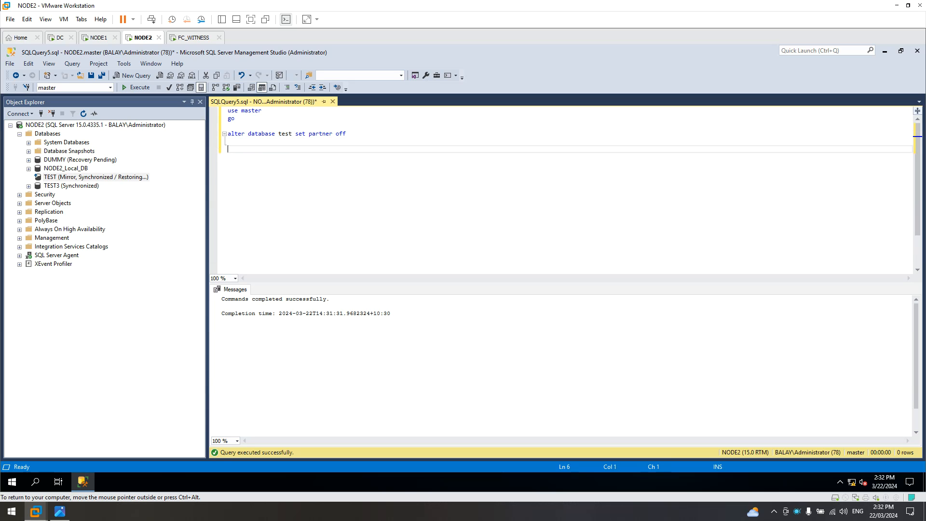
left_click_drag(346, 134, 224, 135)
left_click(136, 87)
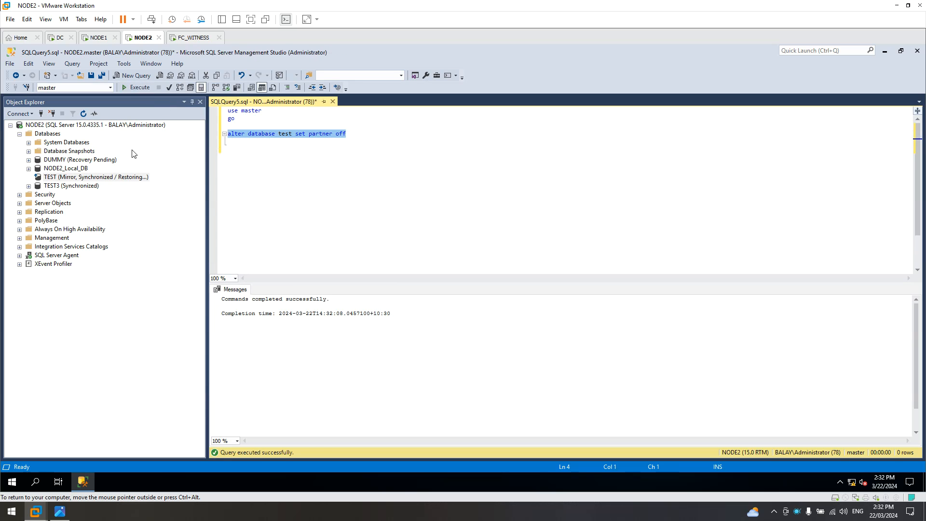
left_click(48, 133)
left_click(84, 114)
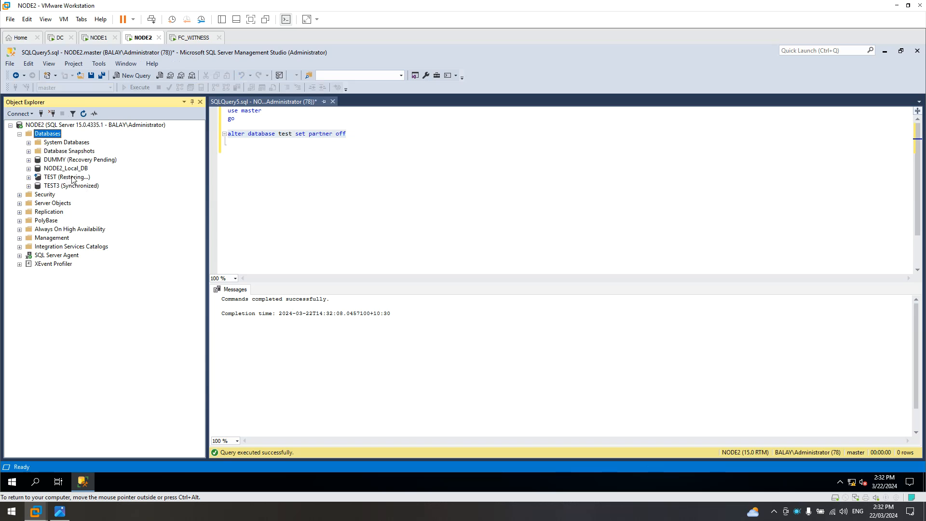
left_click(215, 166)
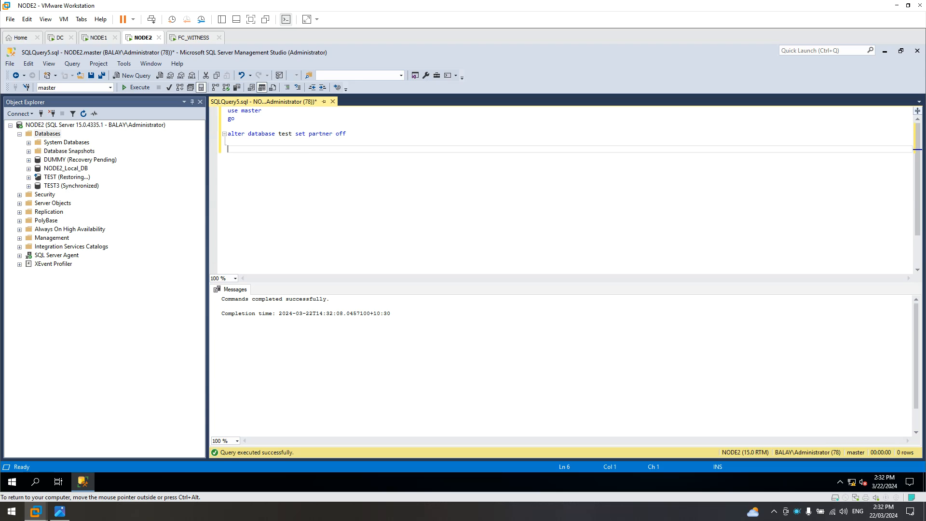
Execute 'restore database test with recovery', refresh Databases, and expand the now-online TEST.
type("tore database test with recovery")
key("shift+Home")
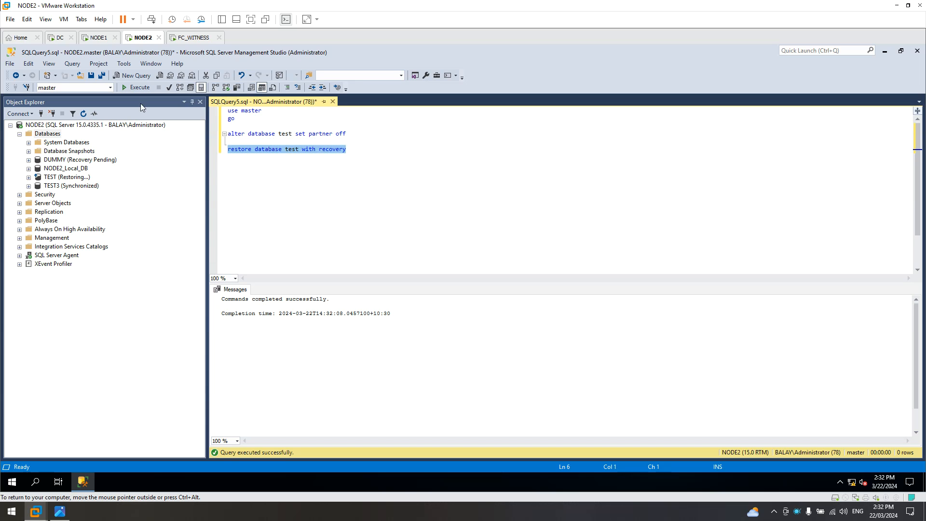
left_click(133, 91)
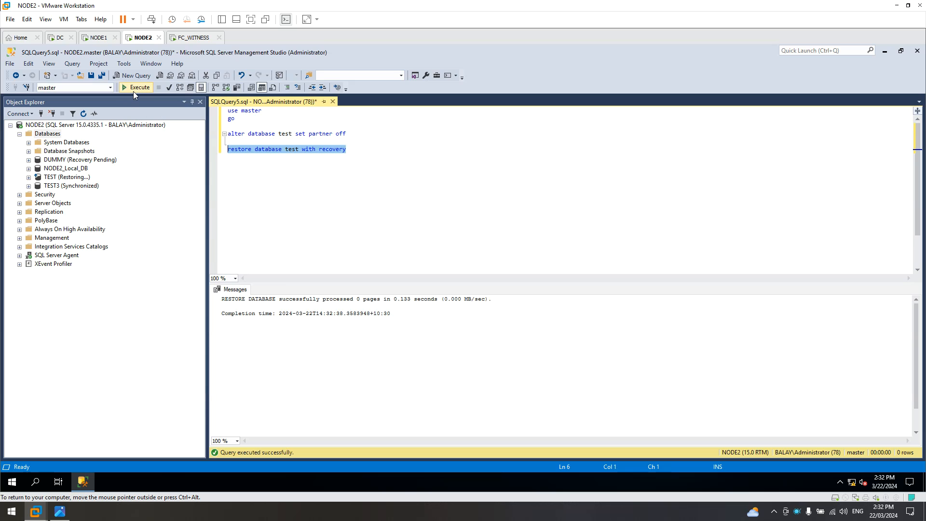
left_click(47, 133)
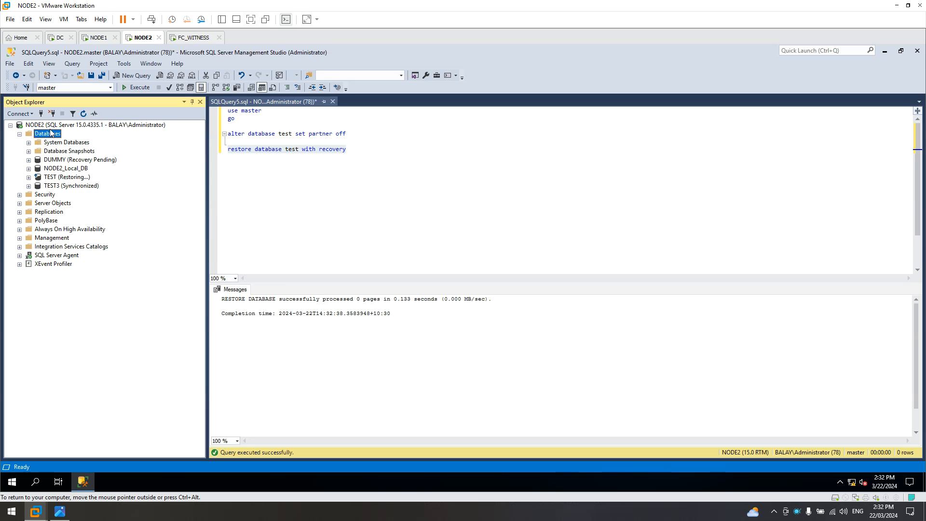
left_click(85, 114)
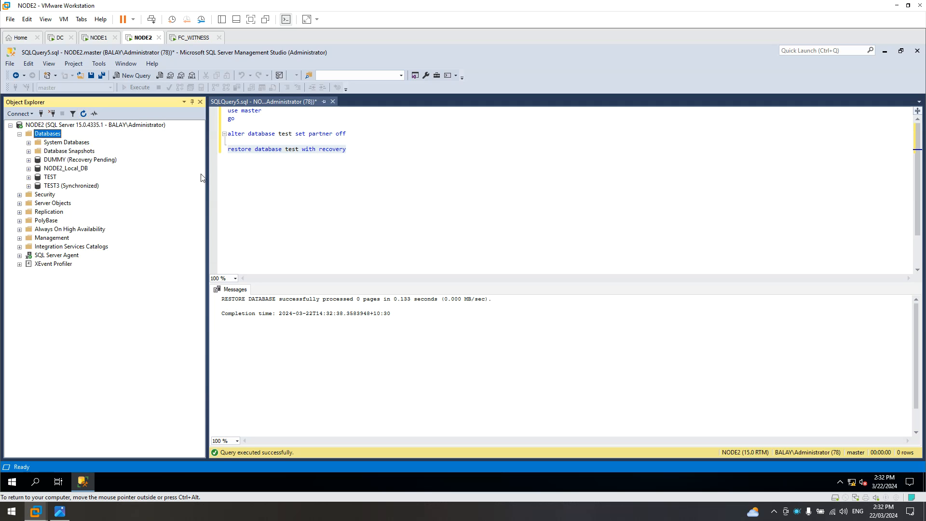
left_click(51, 177)
left_click(29, 178)
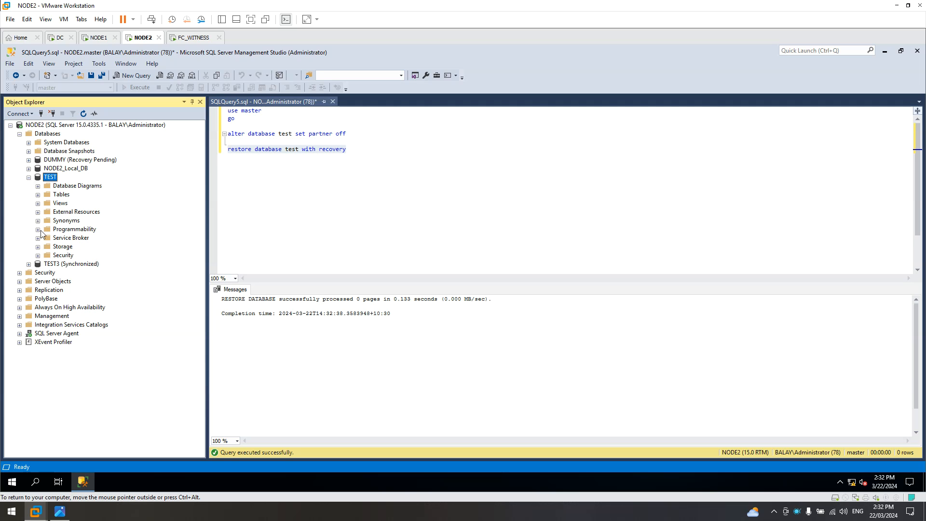
Collapse the TEST tree and refresh the database list on the NODE1 machine.
left_click(29, 178)
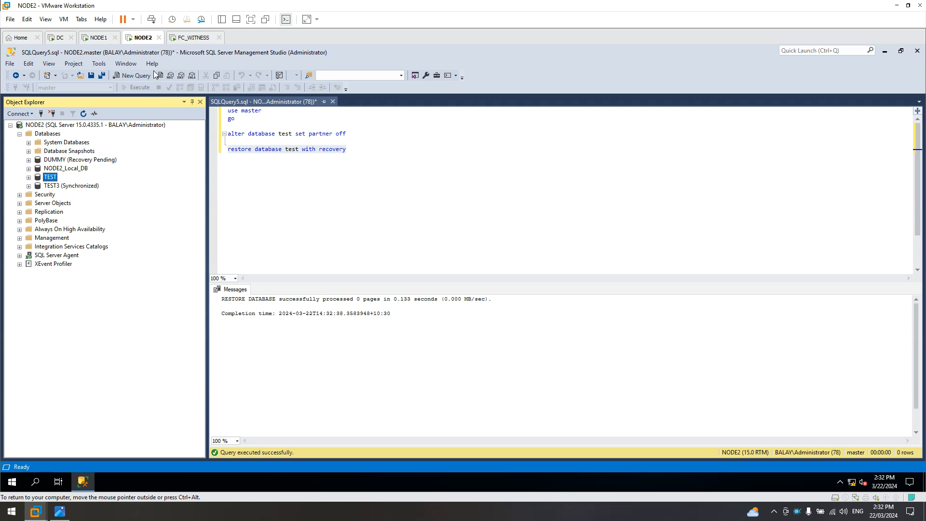
left_click(99, 37)
left_click(43, 134)
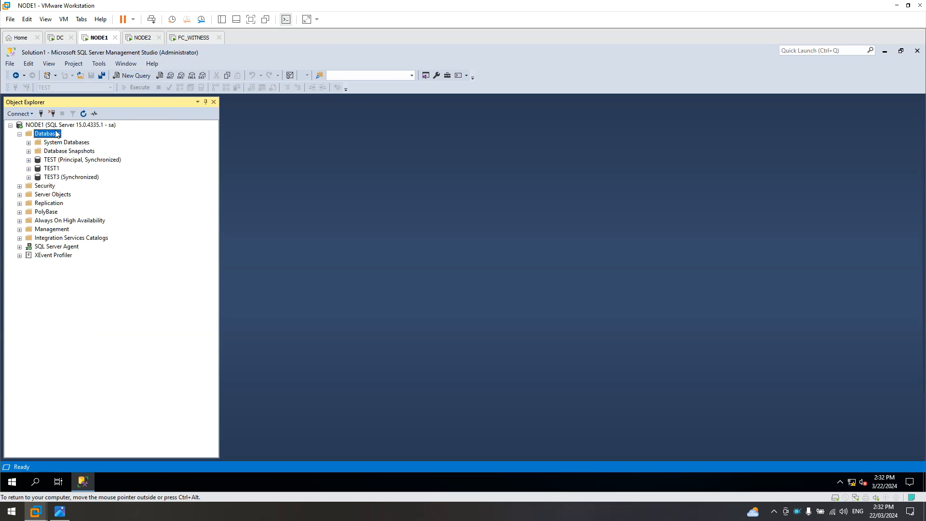
left_click(83, 114)
Expand and collapse TEST on NODE1, briefly checking the saved mirroring error screenshot.
left_click(41, 162)
left_click(29, 160)
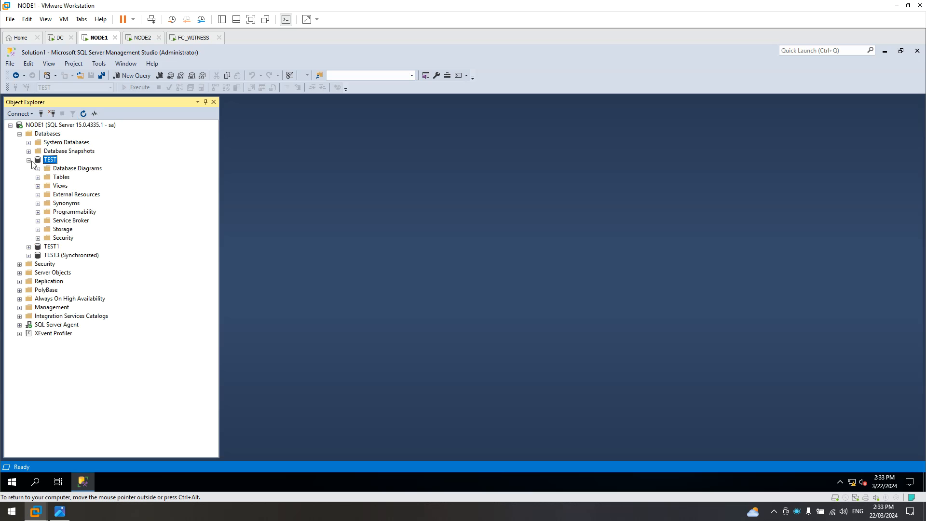
left_click(29, 161)
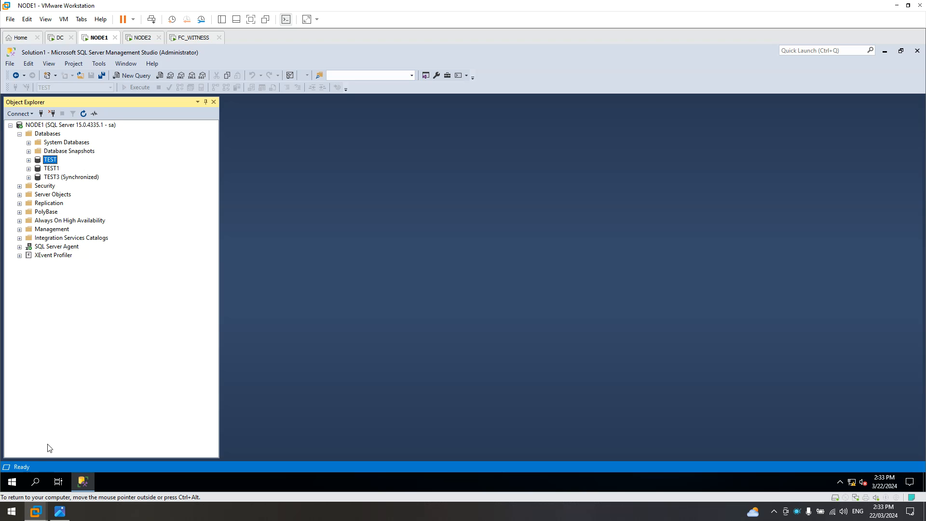
left_click(62, 515)
left_click(61, 514)
Open TEST's Mirror properties from Tasks, then cancel without changes.
right_click(52, 162)
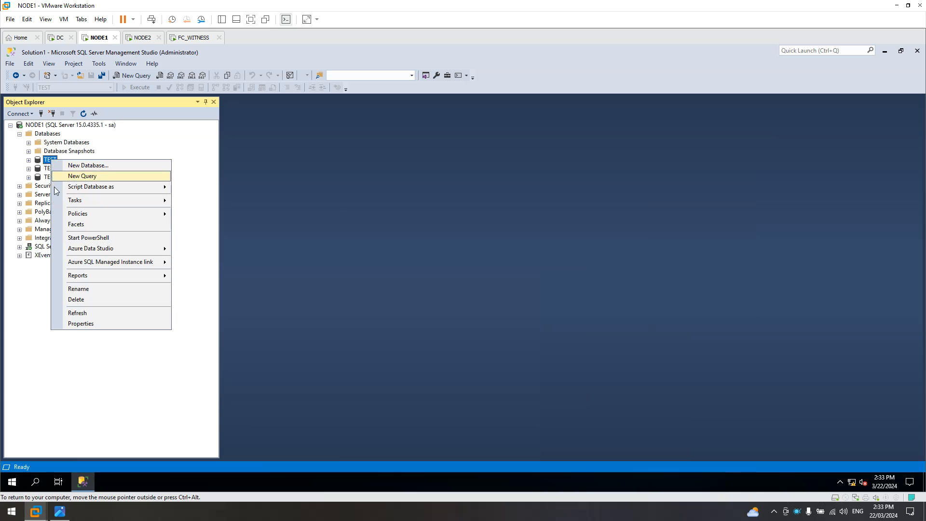
mouse_move(63, 201)
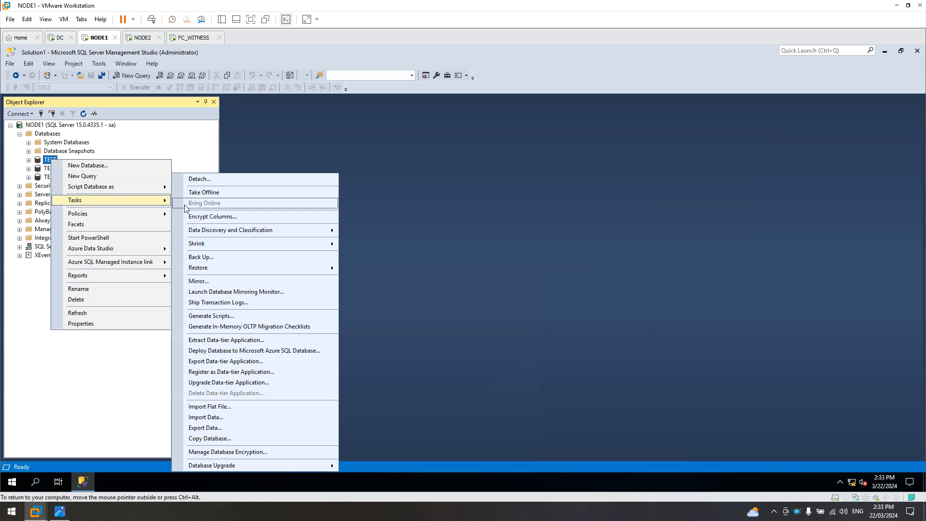
left_click(195, 281)
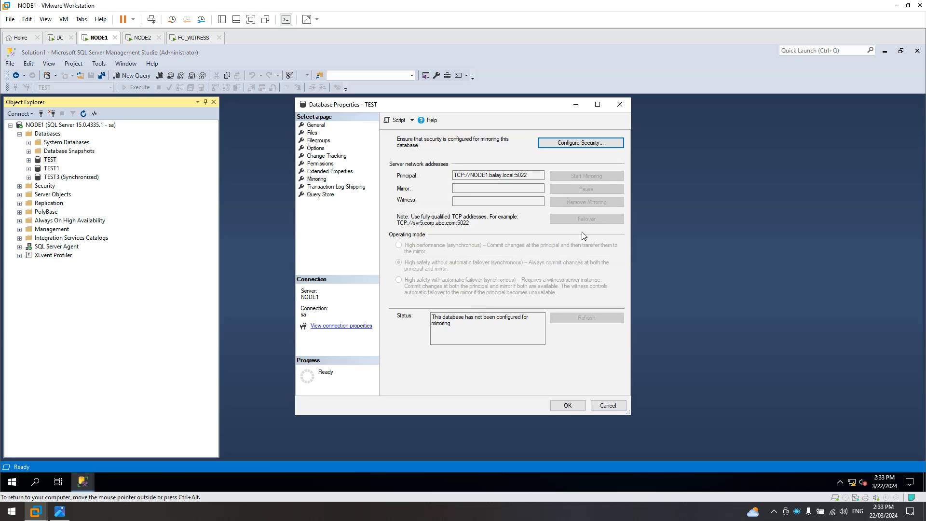
left_click(609, 405)
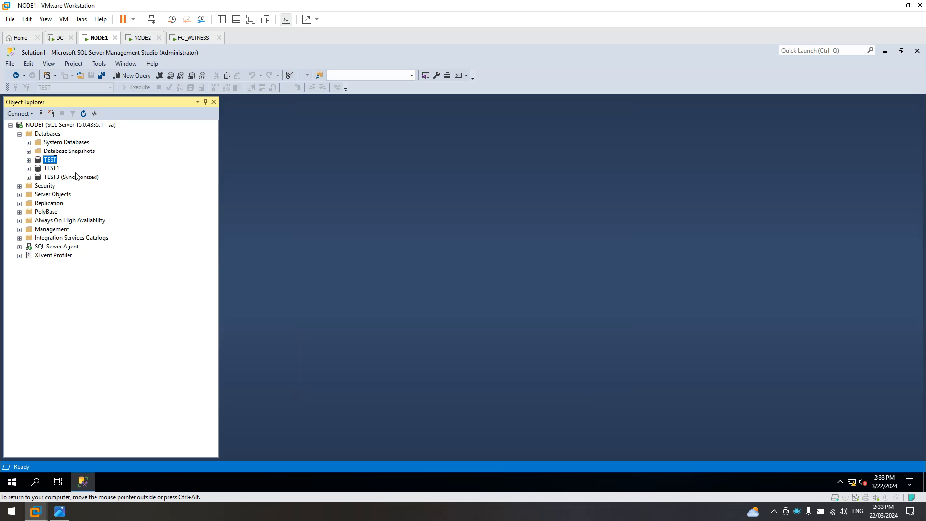
Reopen TEST's Mirror page and start Configure Security with no witness and principal endpoint on port 5022.
right_click(52, 161)
mouse_move(78, 201)
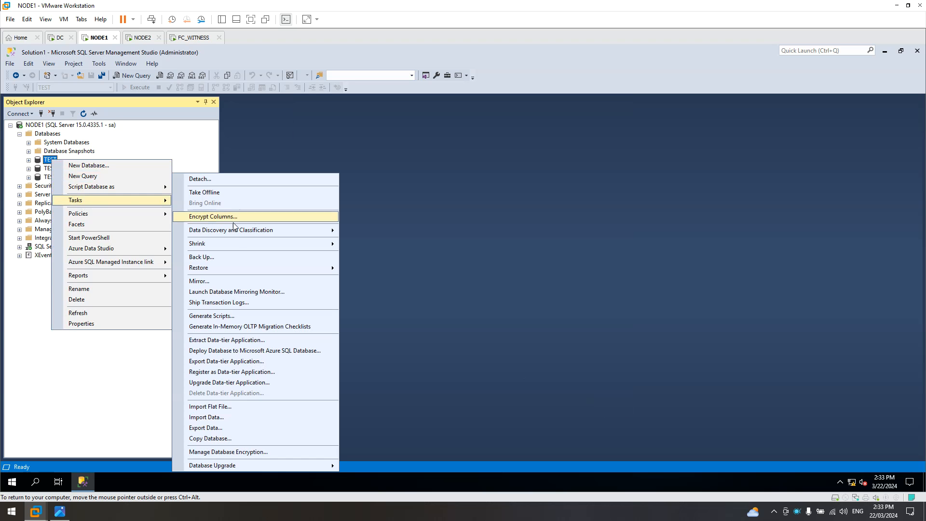
left_click(220, 281)
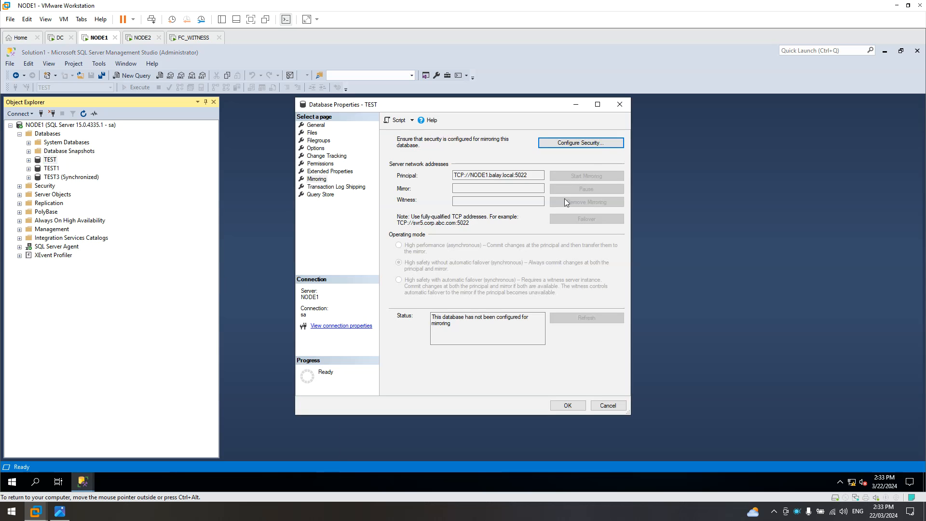
left_click(597, 144)
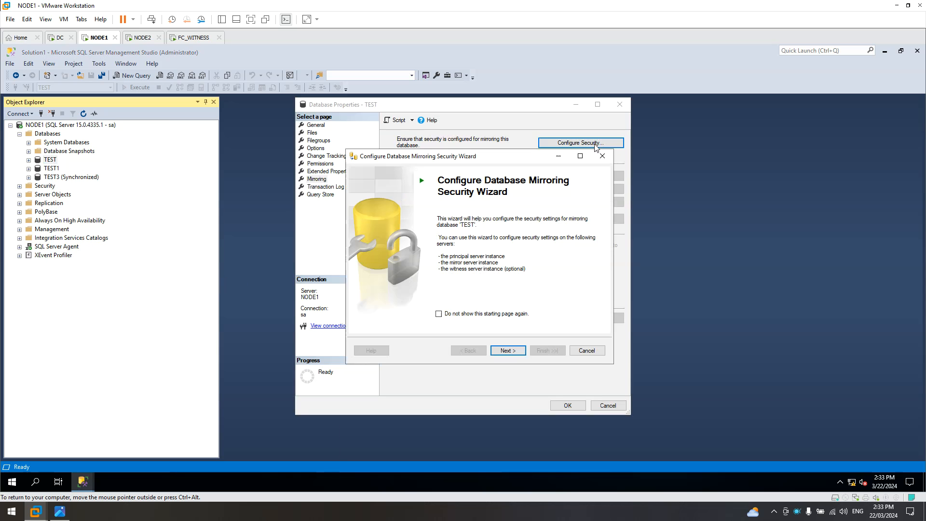
left_click(507, 351)
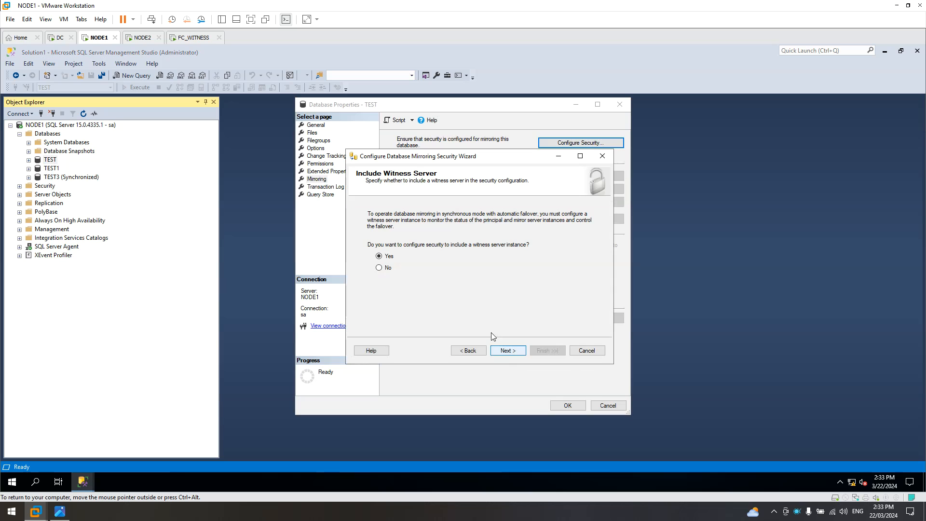
left_click(509, 351)
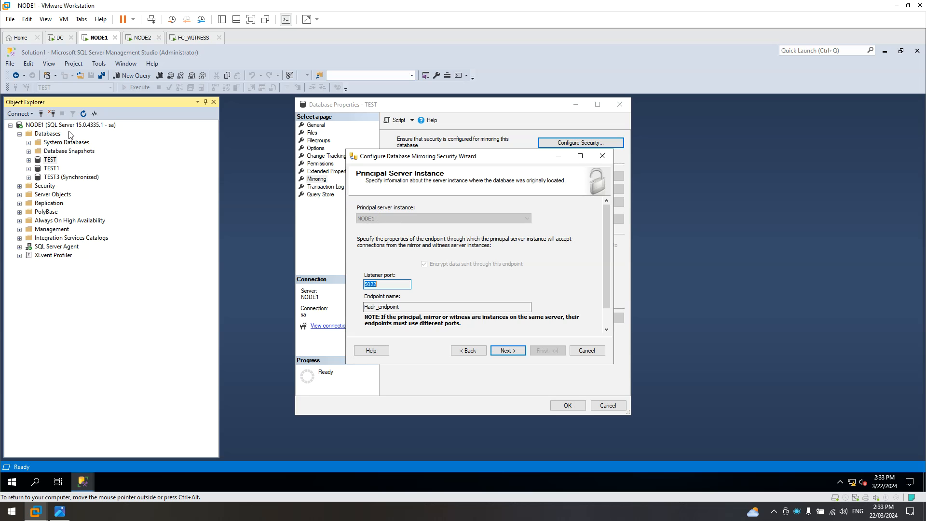
left_click(506, 352)
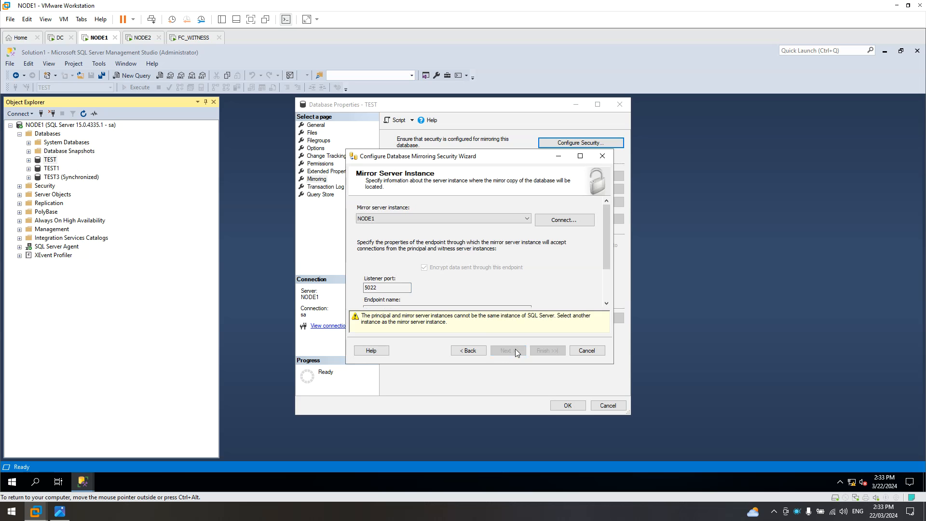
Connect to NODE2 as the mirror server instance using the sa login.
left_click(569, 221)
left_click(575, 230)
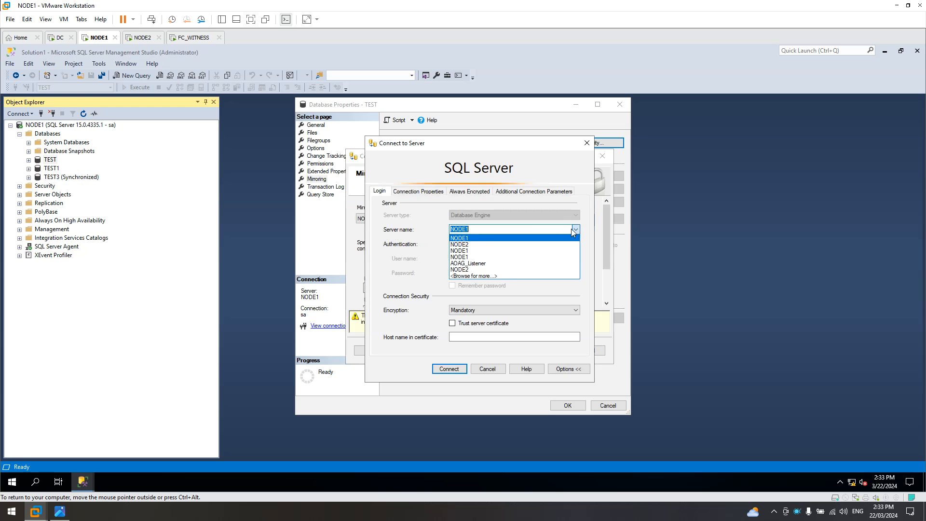
left_click(480, 243)
left_click(575, 259)
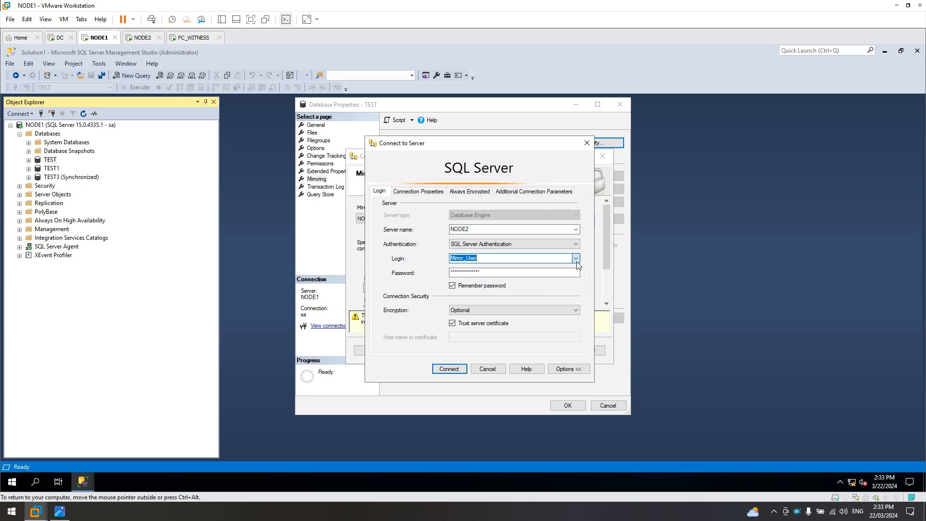
left_click(484, 274)
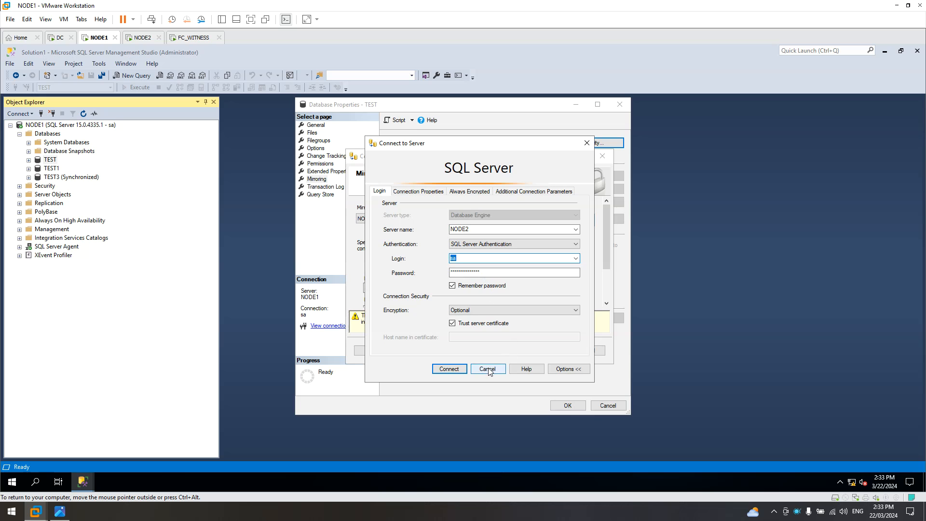
left_click(454, 369)
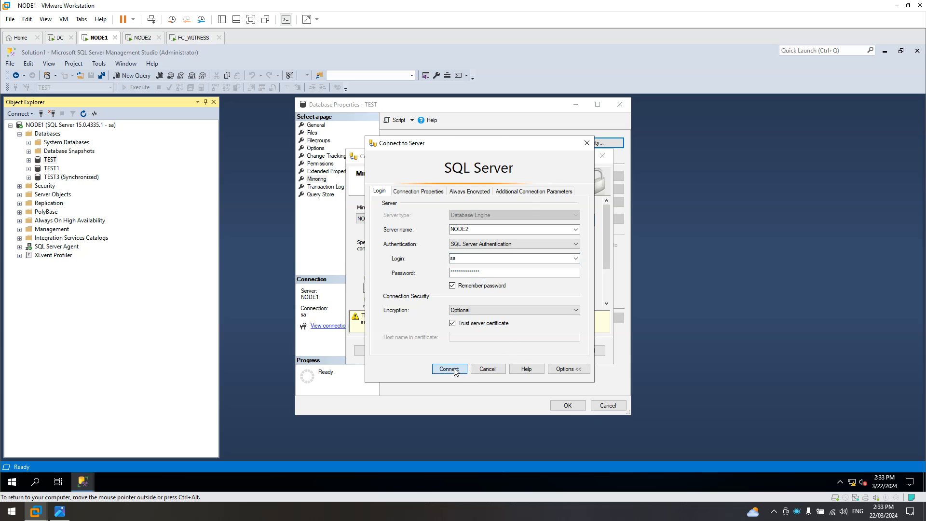
Use the same service account for principal and mirror, finish the wizard, and close the results.
left_click(512, 355)
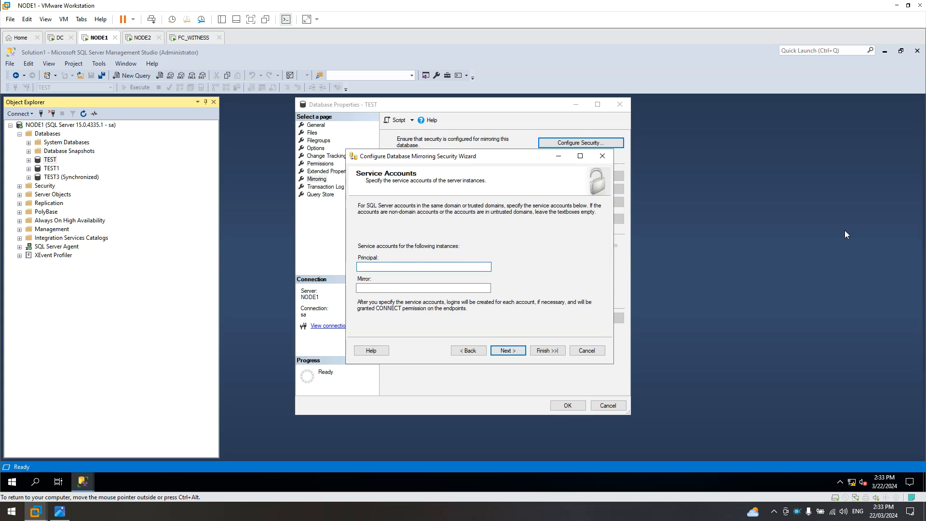
type("Balay\\Administrator")
left_click_drag(403, 267, 272, 259)
key("ctrl+c")
left_click(382, 289)
key("ctrl+v")
left_click(508, 350)
left_click(549, 351)
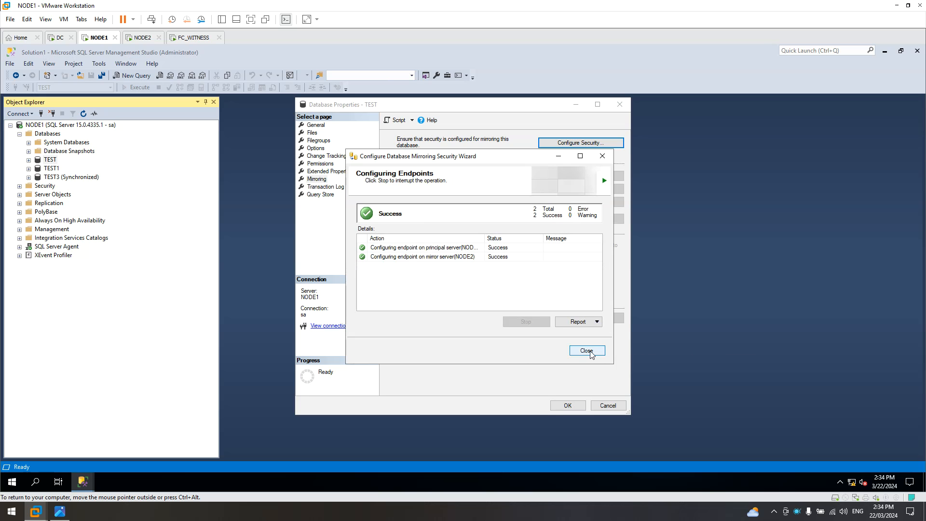
left_click(589, 352)
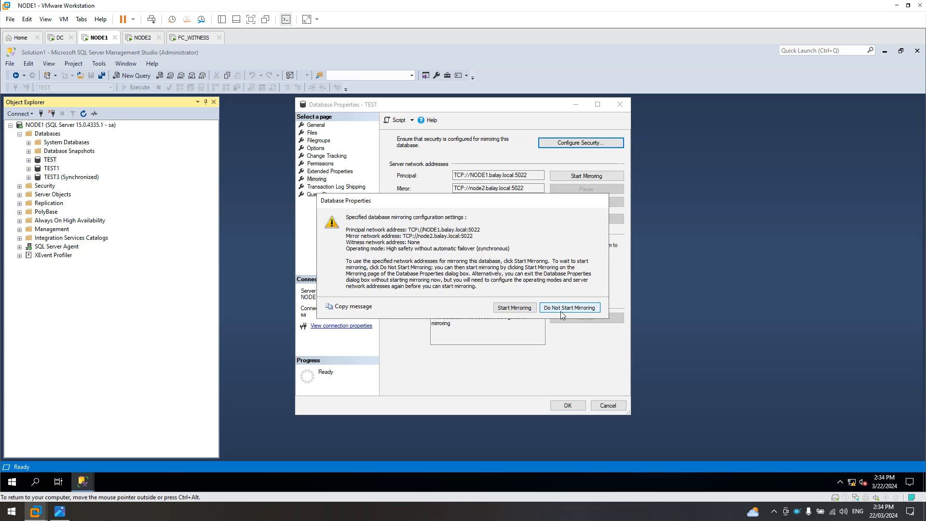
Start mirroring for TEST, which fails with error 1416, and compare with the saved error screenshot.
left_click(514, 308)
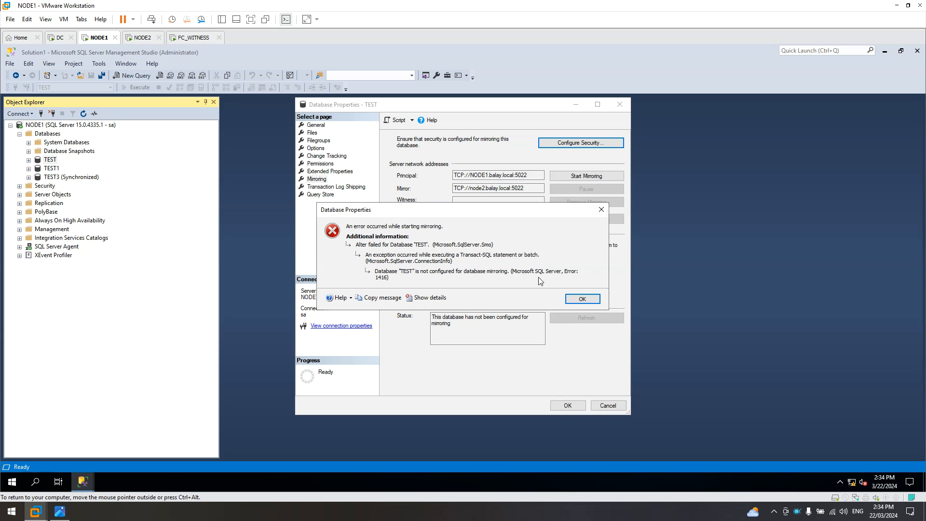
left_click(60, 512)
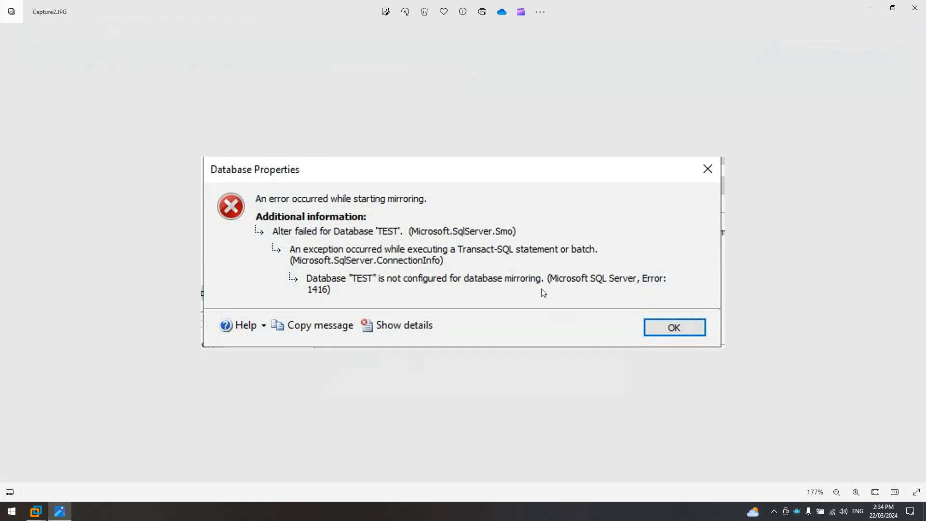
Close the Capture2.JPG screenshot in Photos to return to NODE1.
left_click(915, 8)
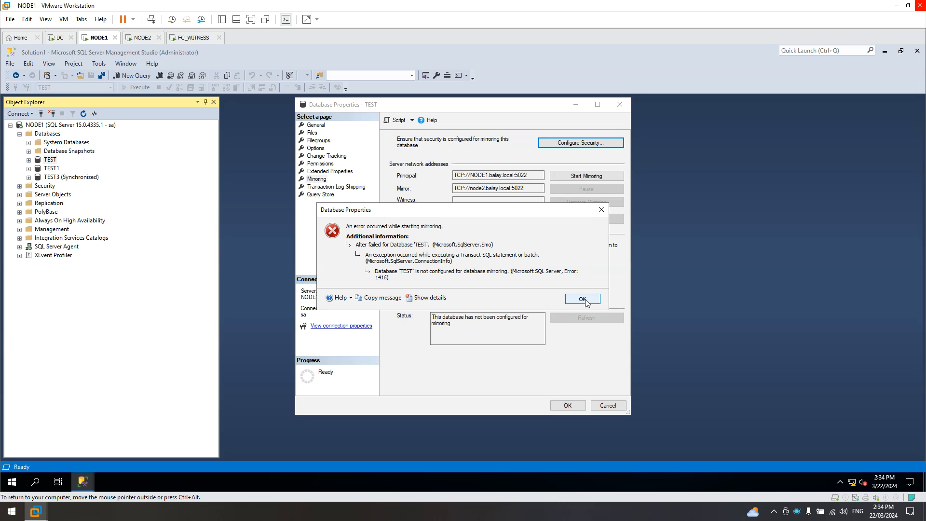
Dismiss the error 1416 and TEST properties, then switch to NODE2 and minimise Management Studio.
left_click(583, 300)
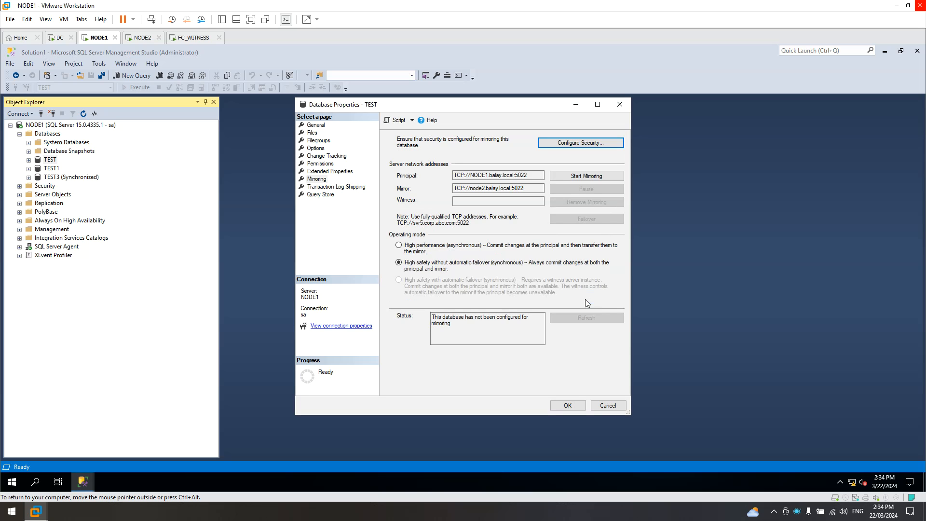
left_click(603, 406)
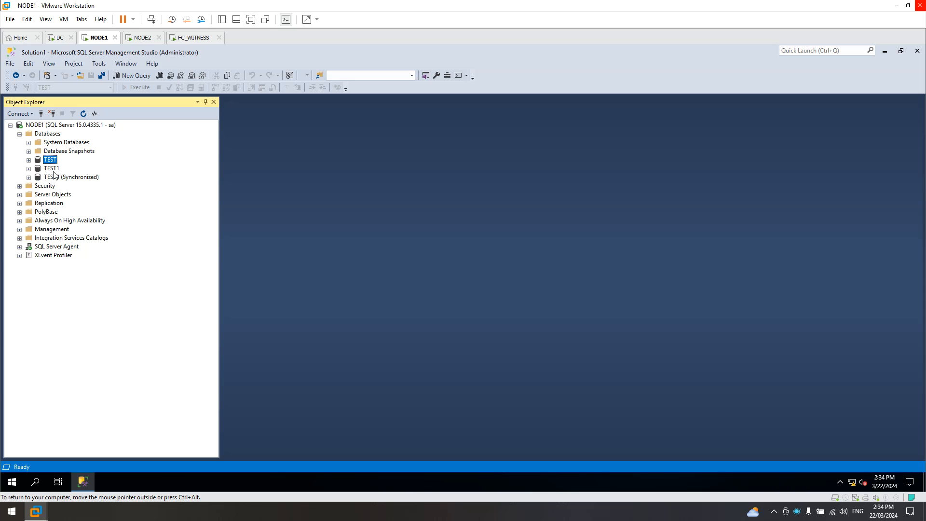
left_click(142, 37)
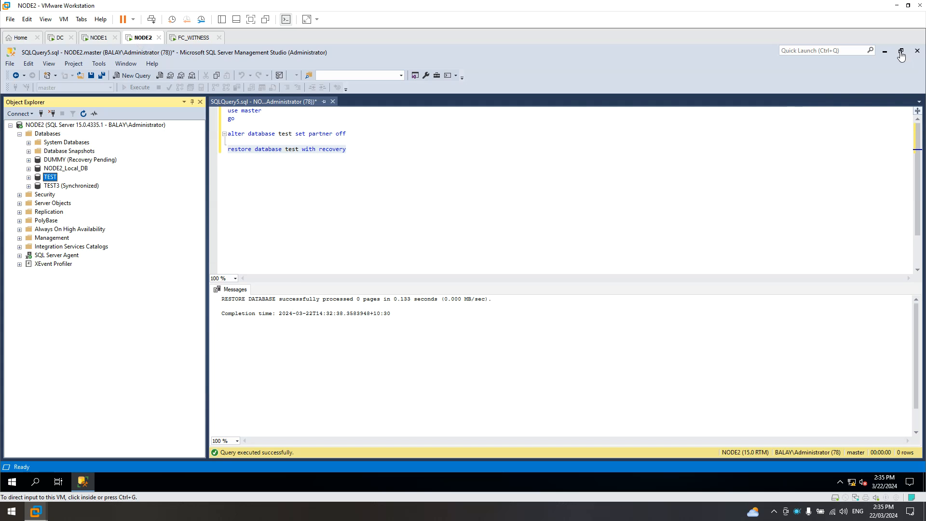
left_click(884, 51)
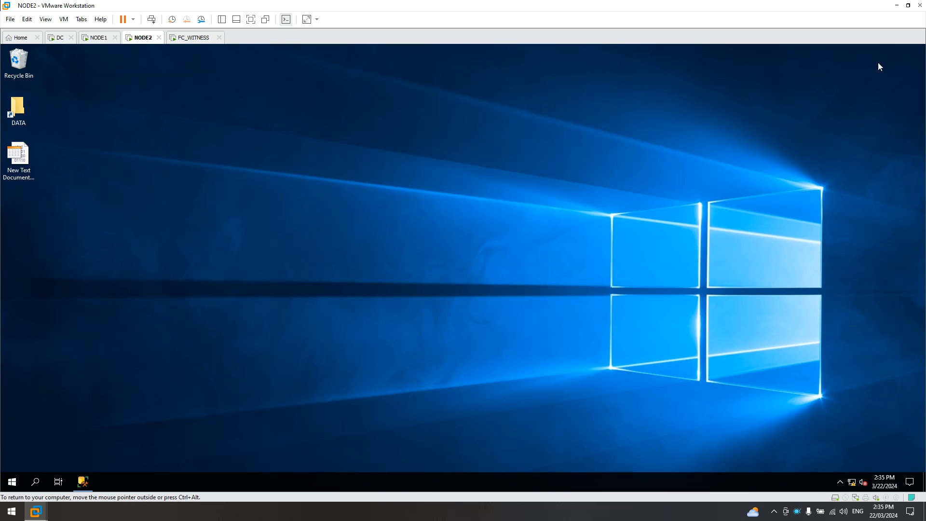